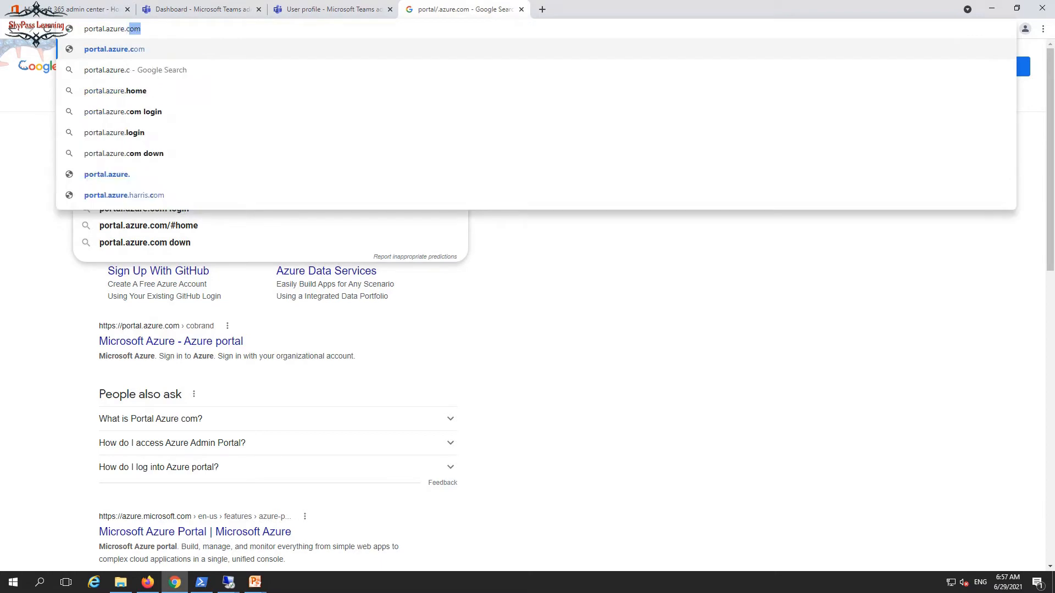
Step: Load portal.azure.com, skip the welcome tour and open the Azure Active Directory groups list
key("Return")
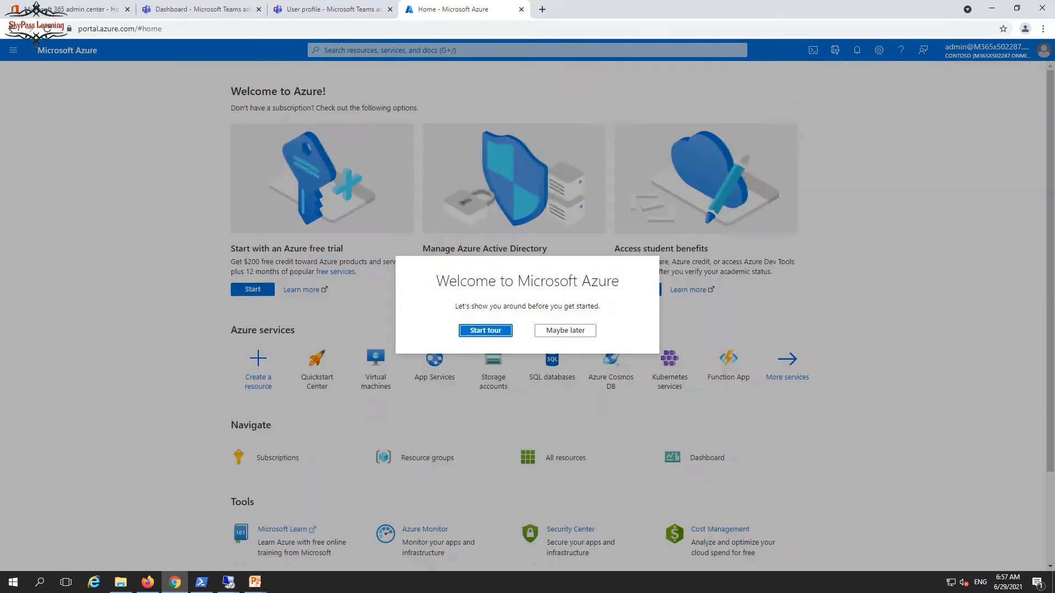
left_click(565, 330)
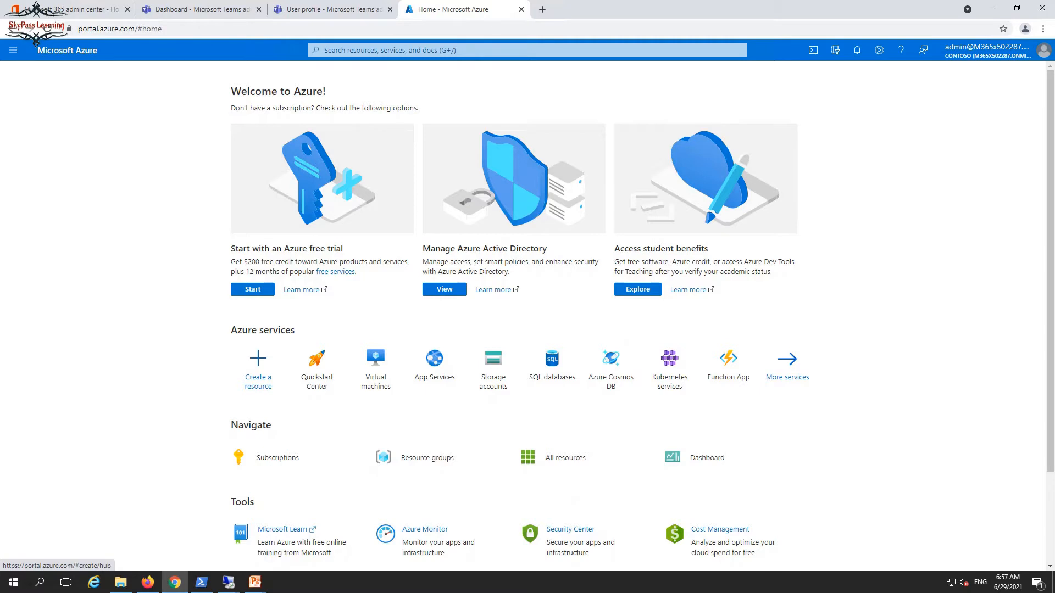
left_click(446, 290)
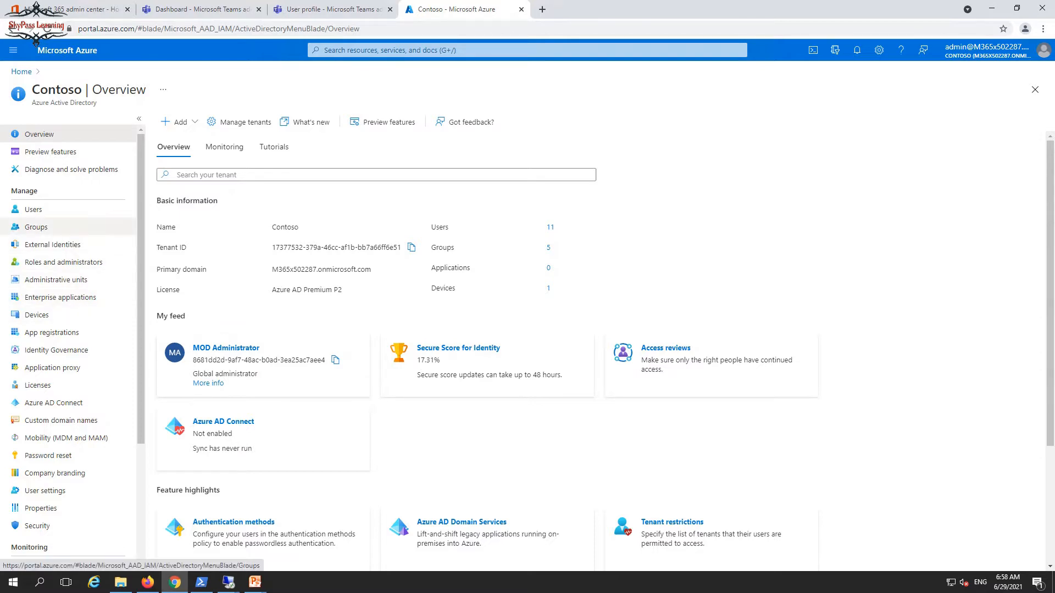
left_click(36, 227)
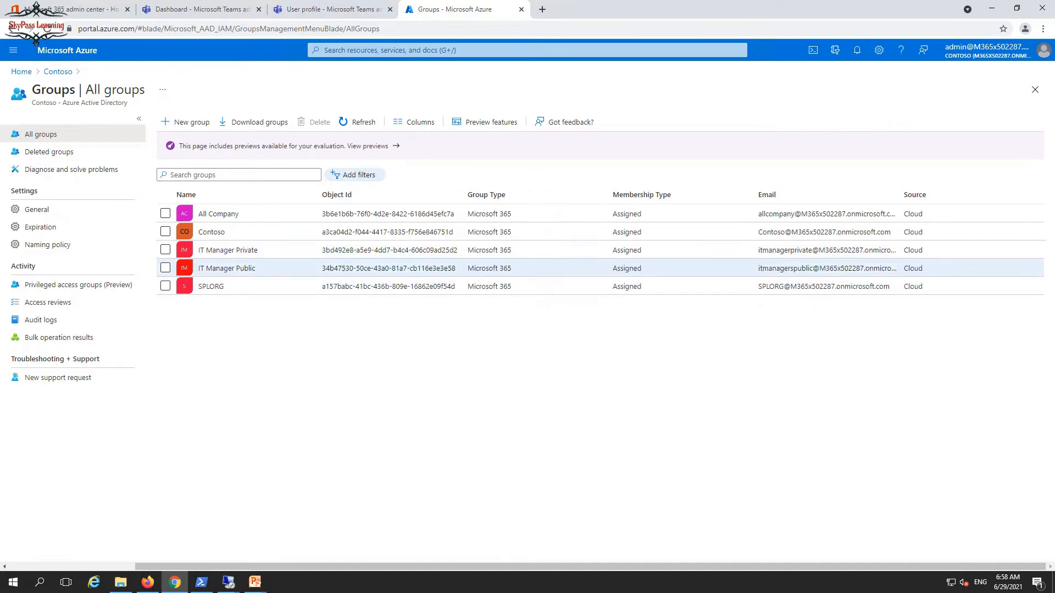
Step: Examine the IT Manager Public group's overview, then return to the groups list and select that group
left_click(226, 268)
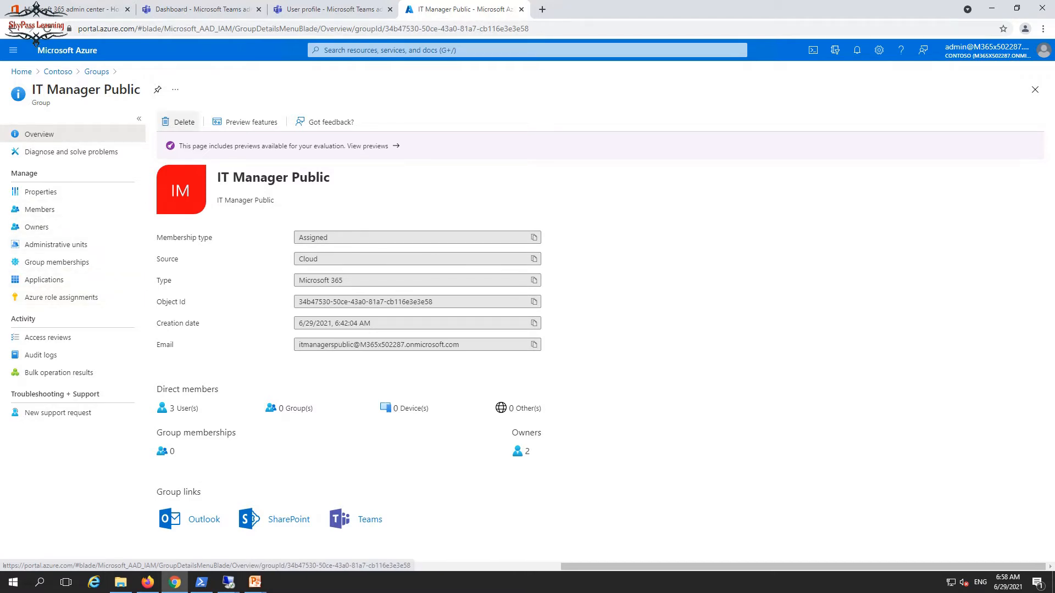
left_click(97, 71)
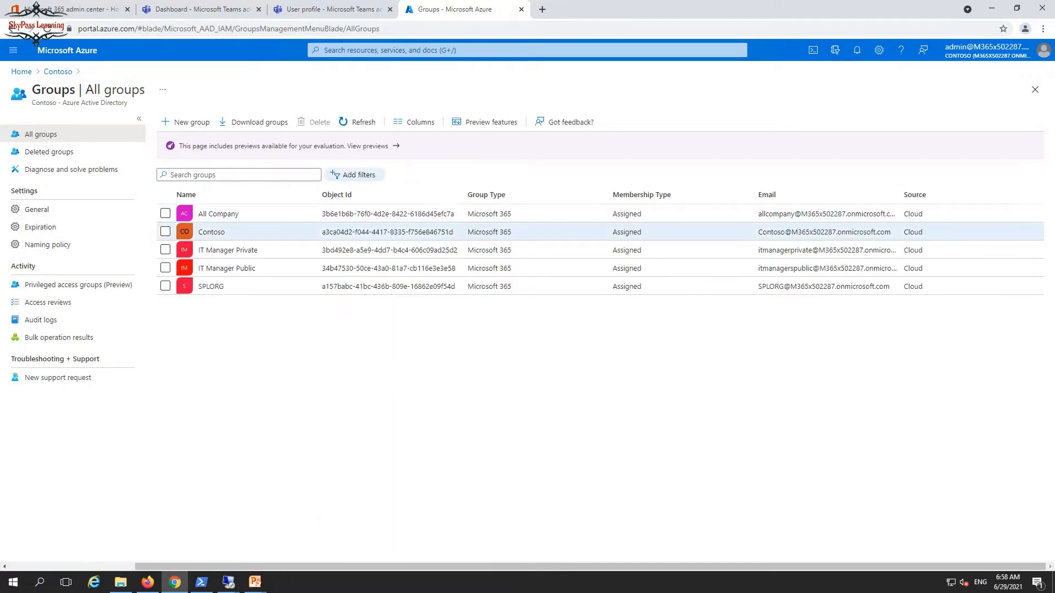
left_click(165, 268)
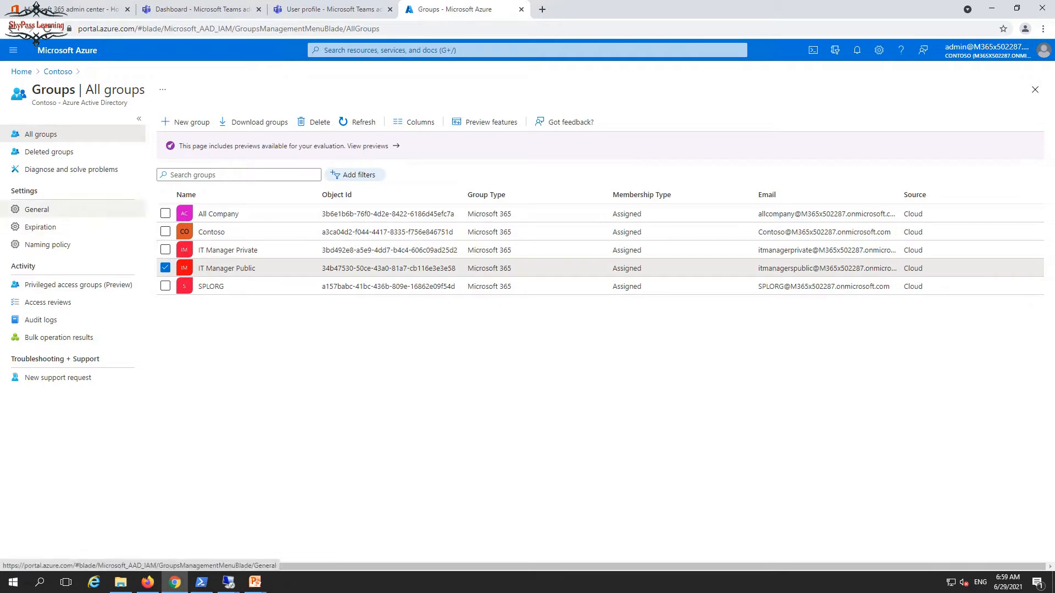
Step: Open the group expiration settings and choose a custom group lifetime
left_click(40, 227)
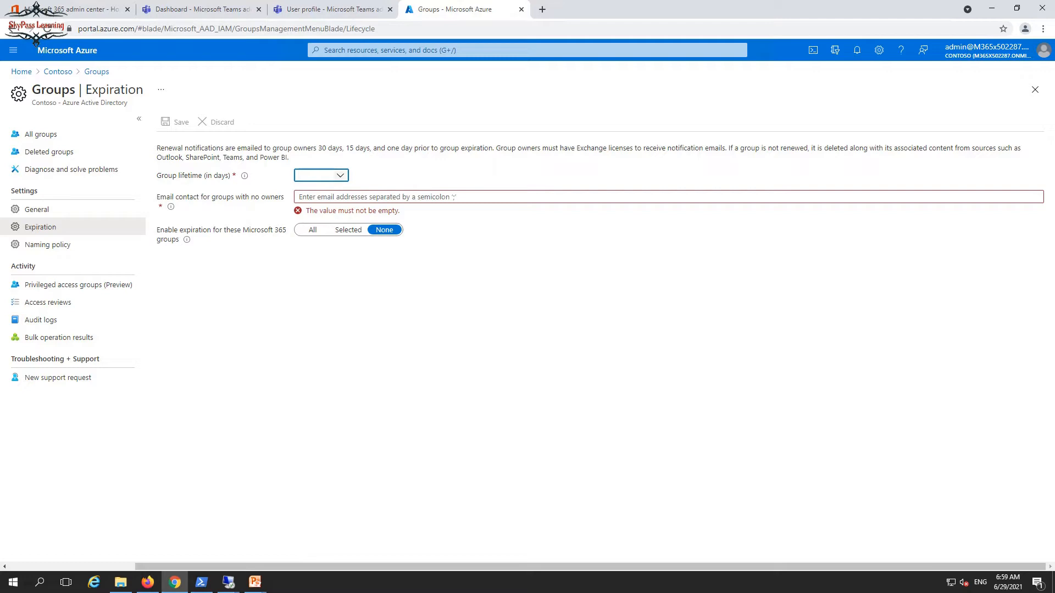
left_click(340, 175)
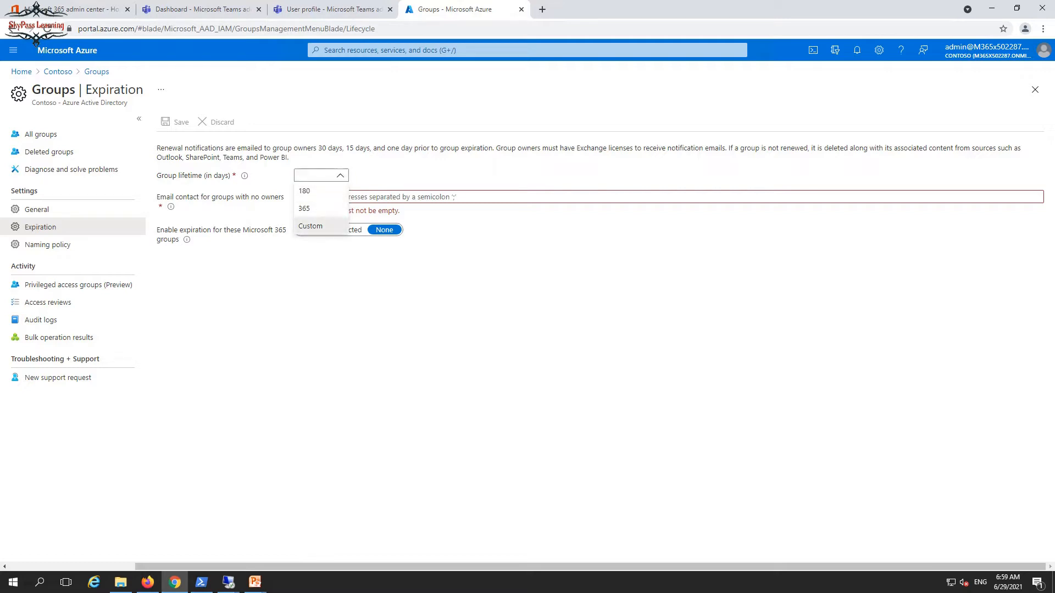
left_click(311, 227)
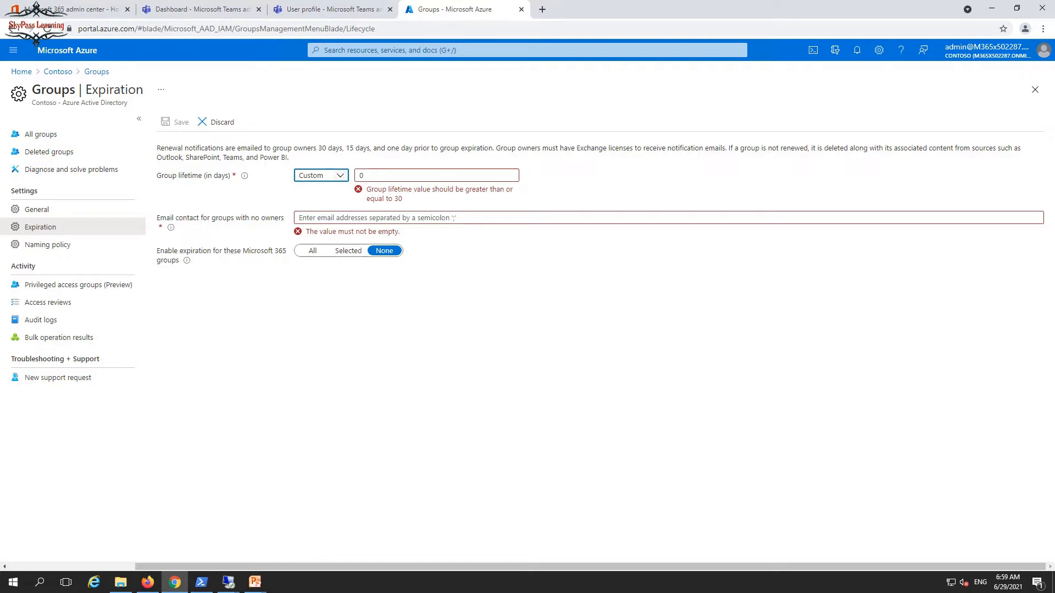
Step: Try custom group lifetimes of 25 and 30 days
left_click(321, 176)
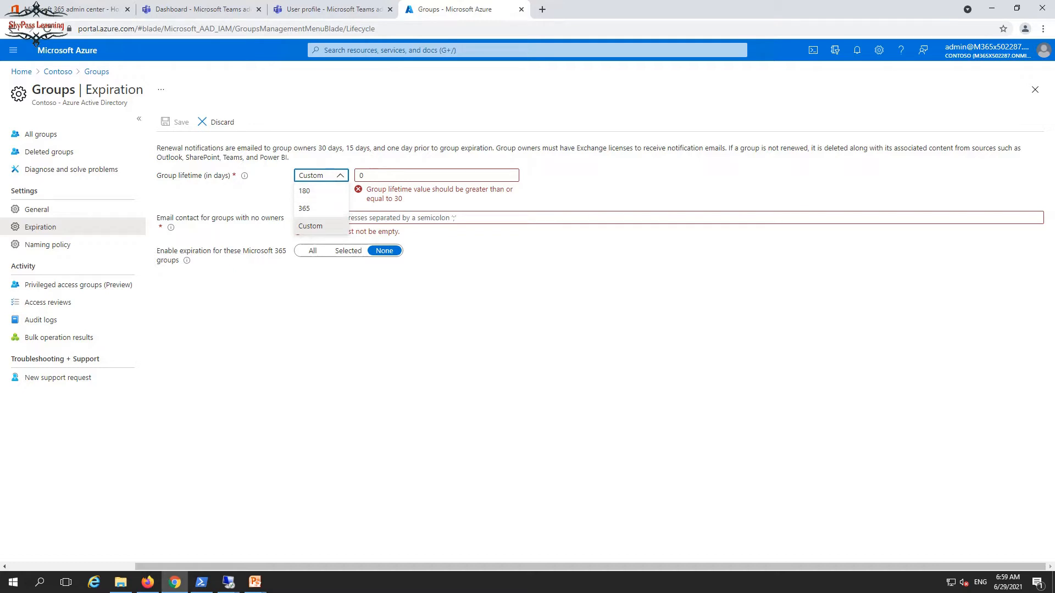
double_click(362, 175)
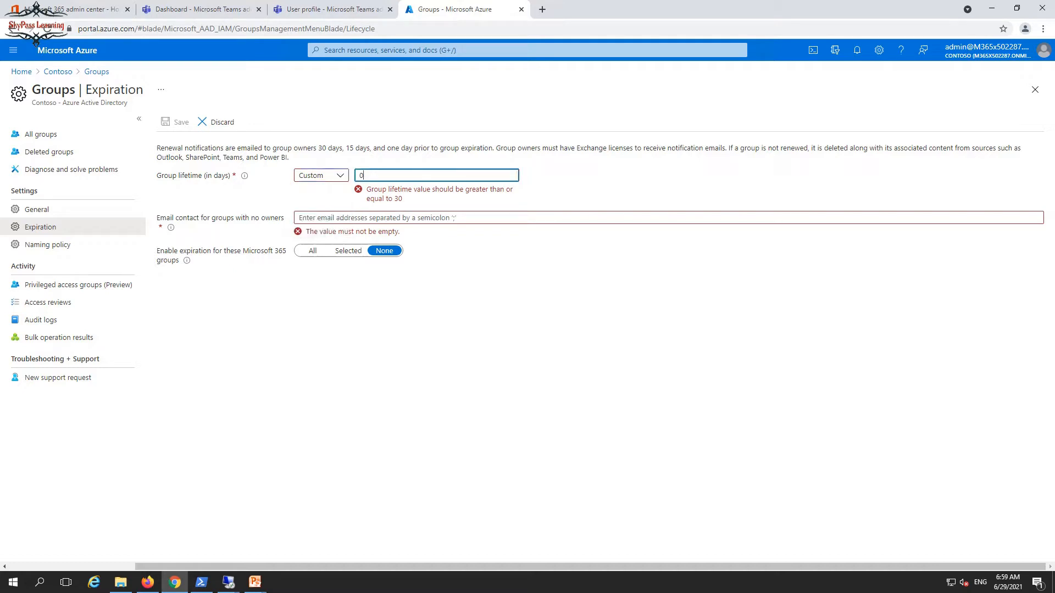
type("25")
key("Tab")
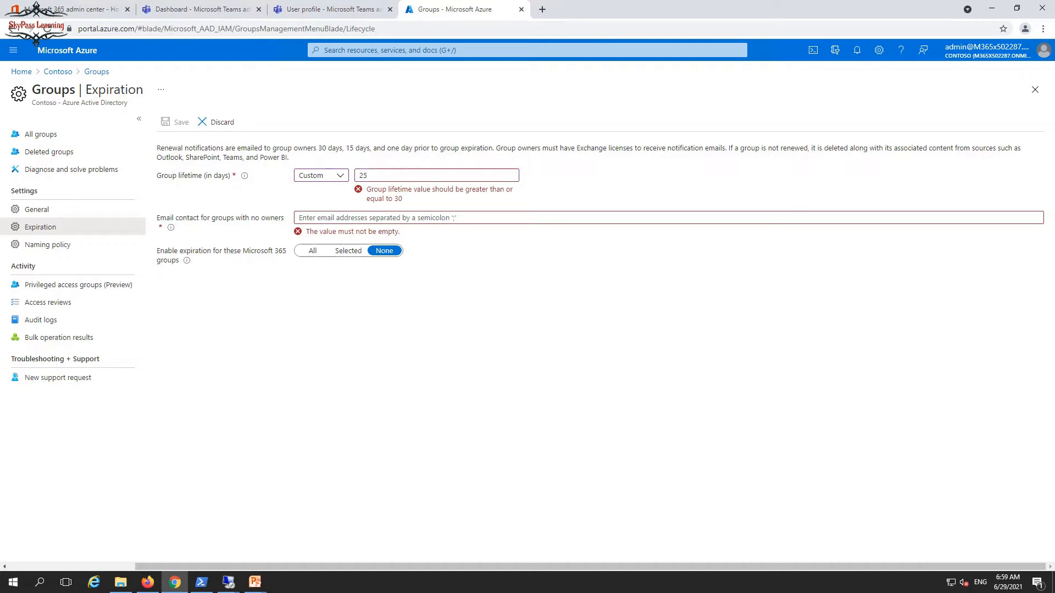
left_click(368, 175)
double_click(367, 175)
type("30")
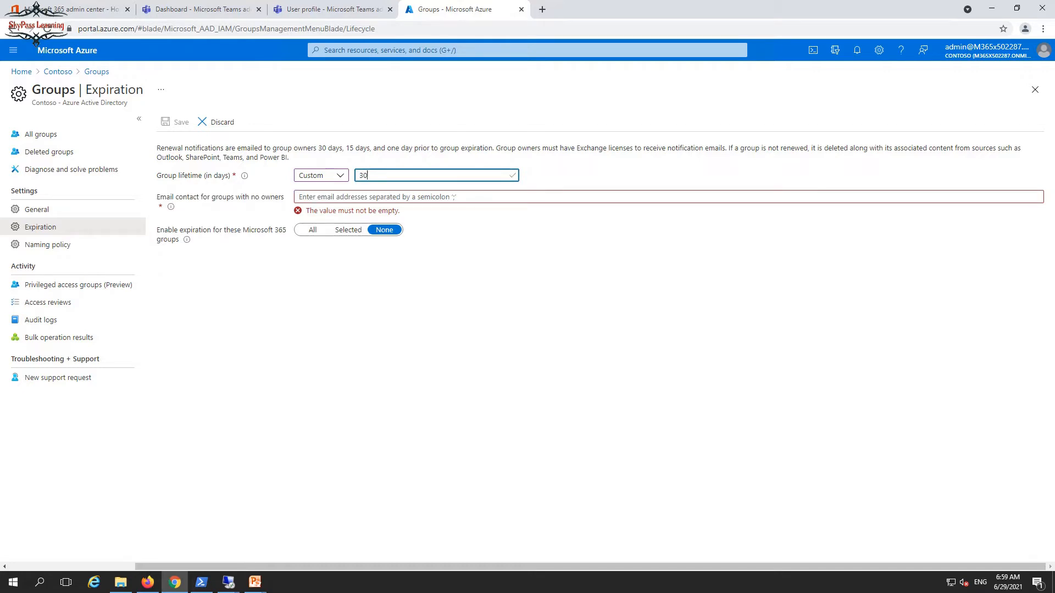
Step: Set the custom group lifetime to 45 days, then clear the value while keeping the Custom option
left_click(330, 175)
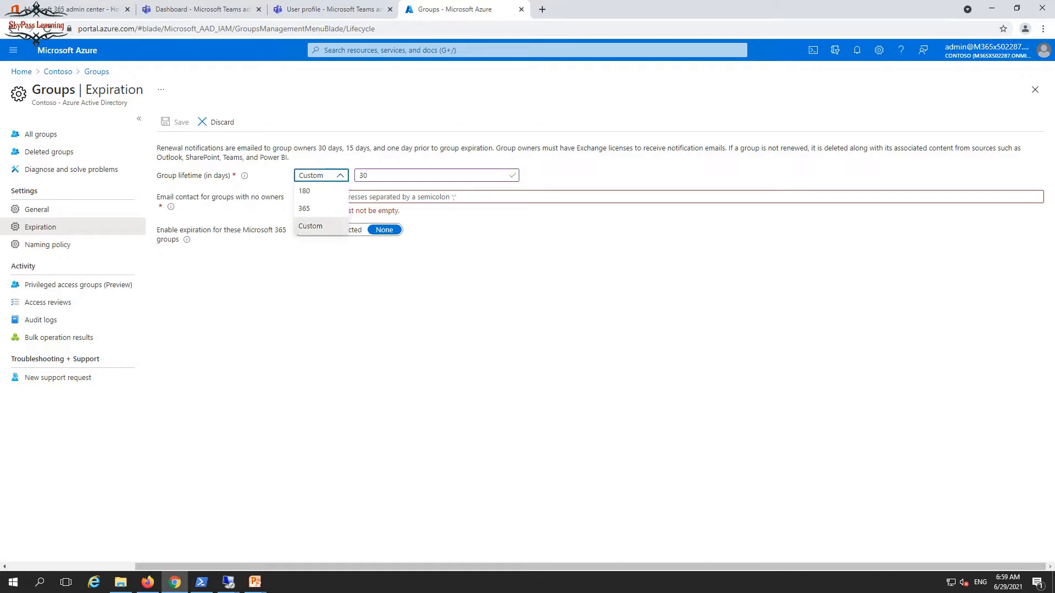
double_click(364, 176)
type("45")
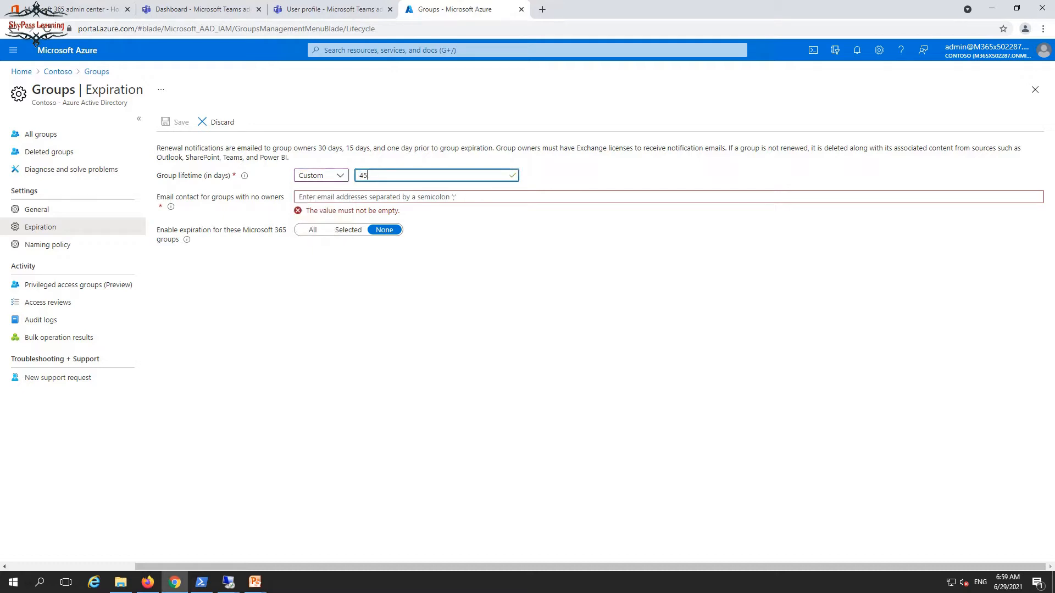
left_click(439, 286)
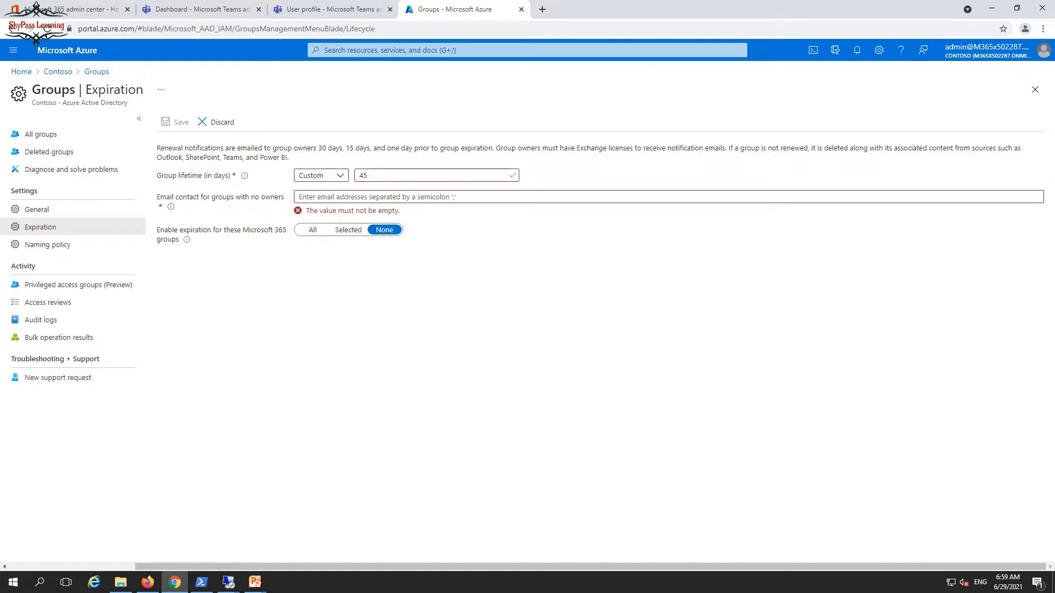
double_click(363, 175)
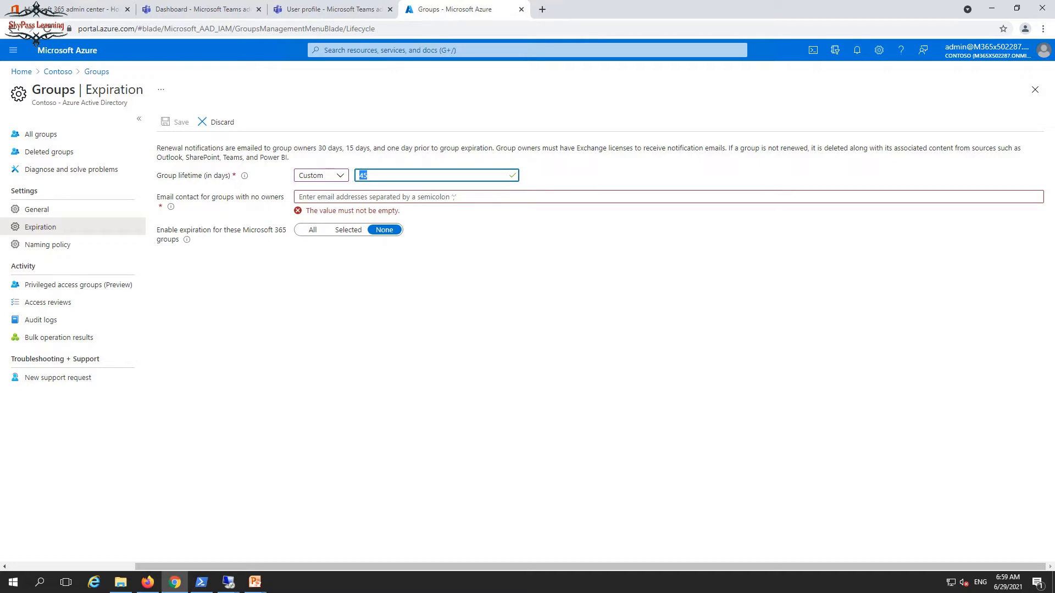
key("BackSpace")
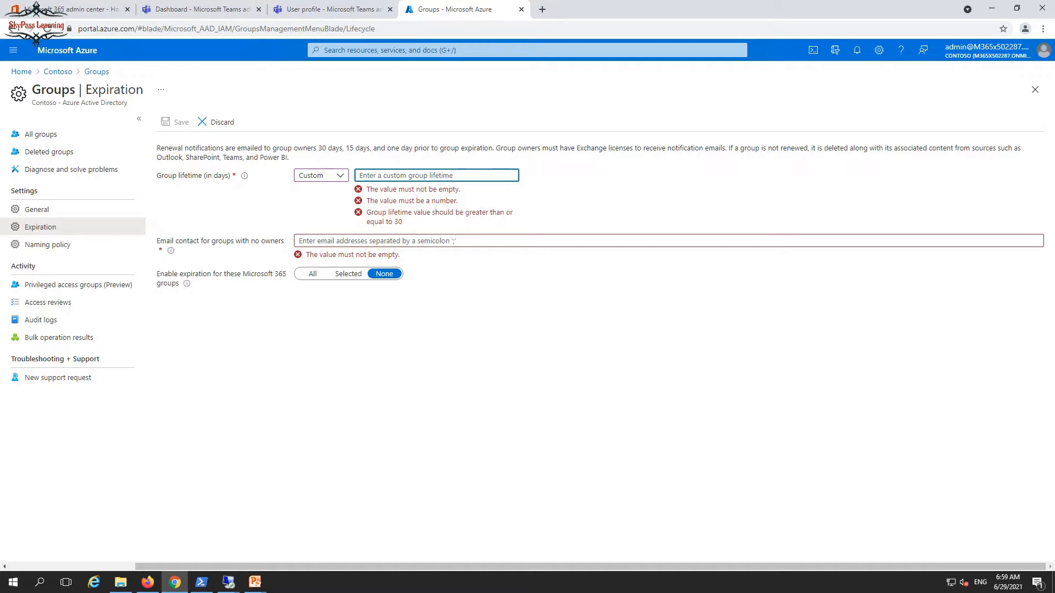
left_click(340, 175)
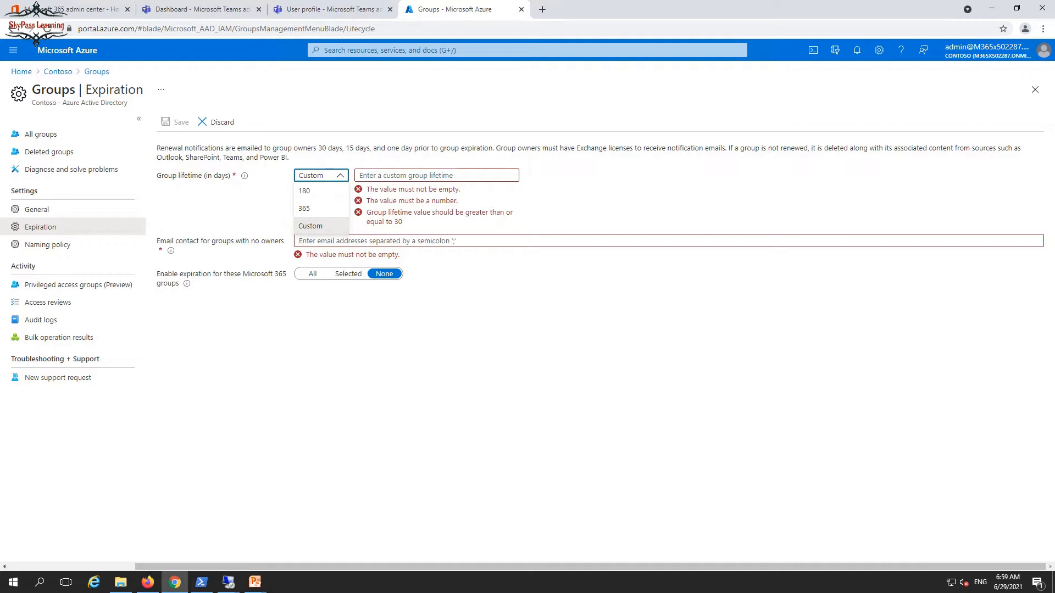
left_click(321, 226)
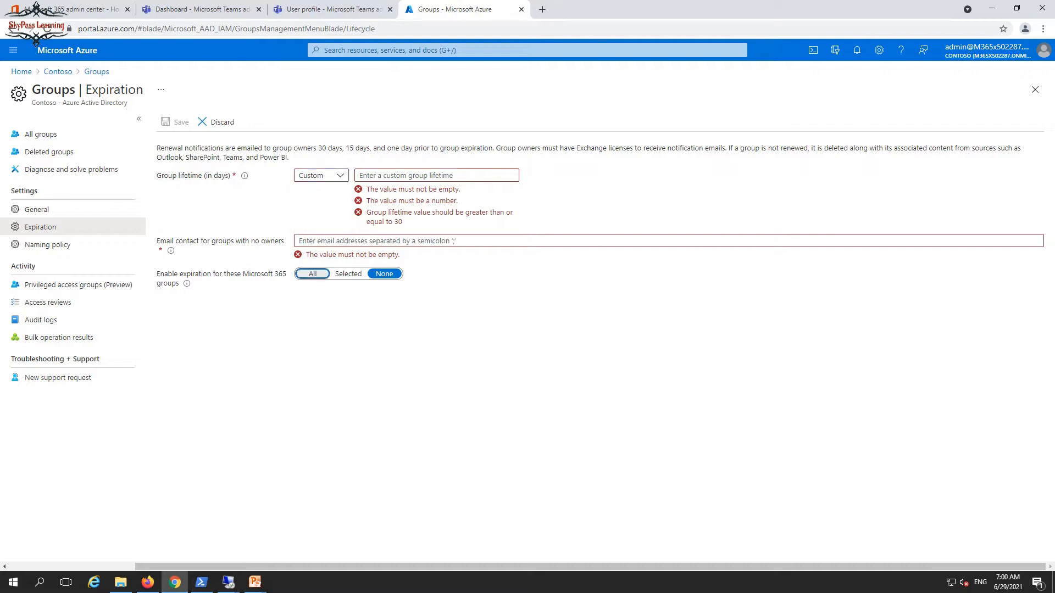
Step: Switch expiration to selected Microsoft 365 groups and view the group picker, closing it without adding any group
left_click(313, 274)
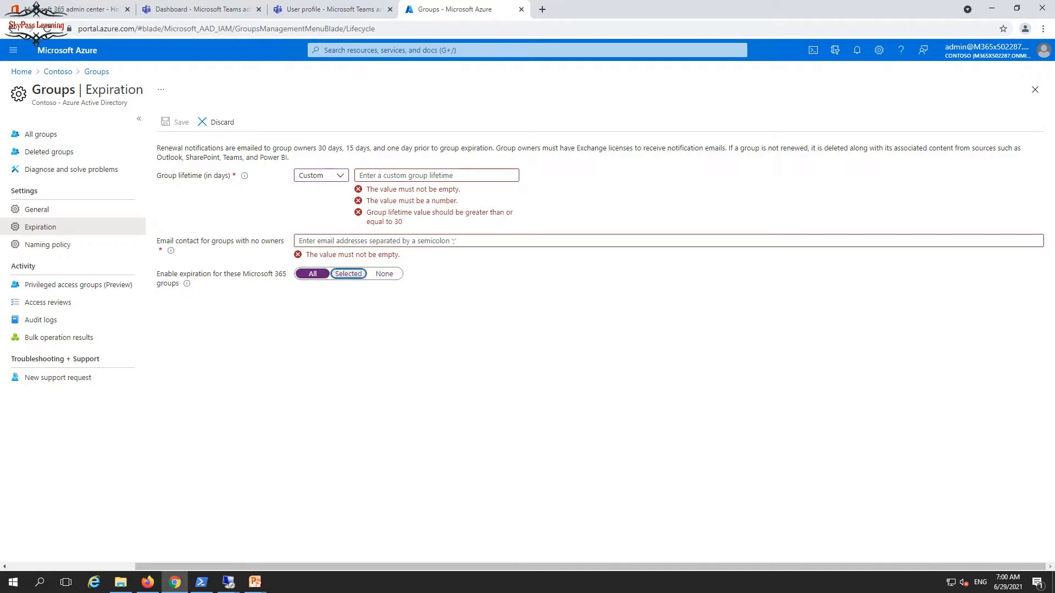
left_click(348, 273)
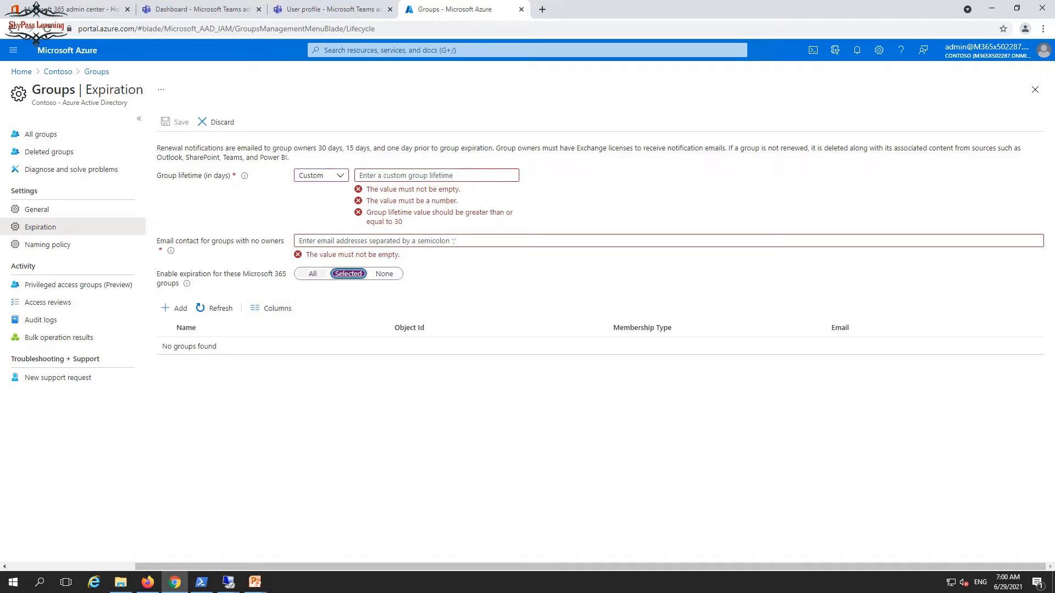
left_click(173, 308)
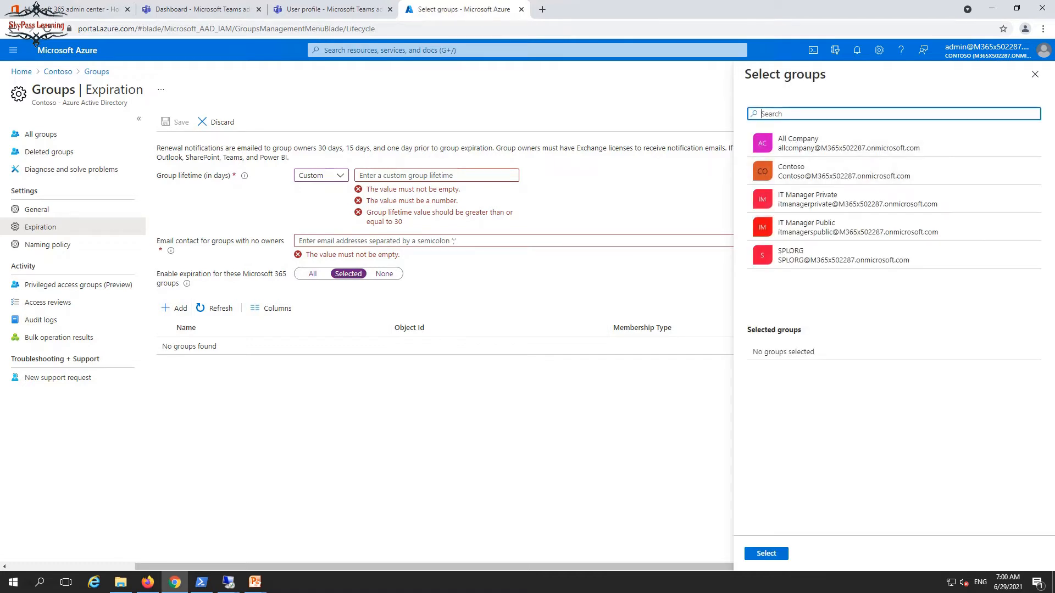
left_click(1035, 74)
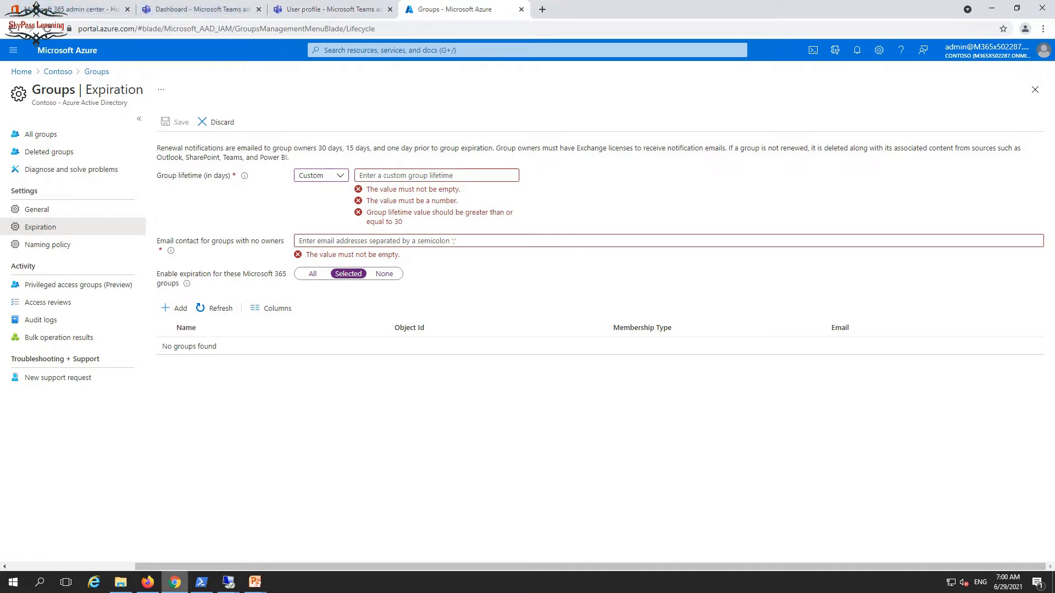
mouse_move(255, 581)
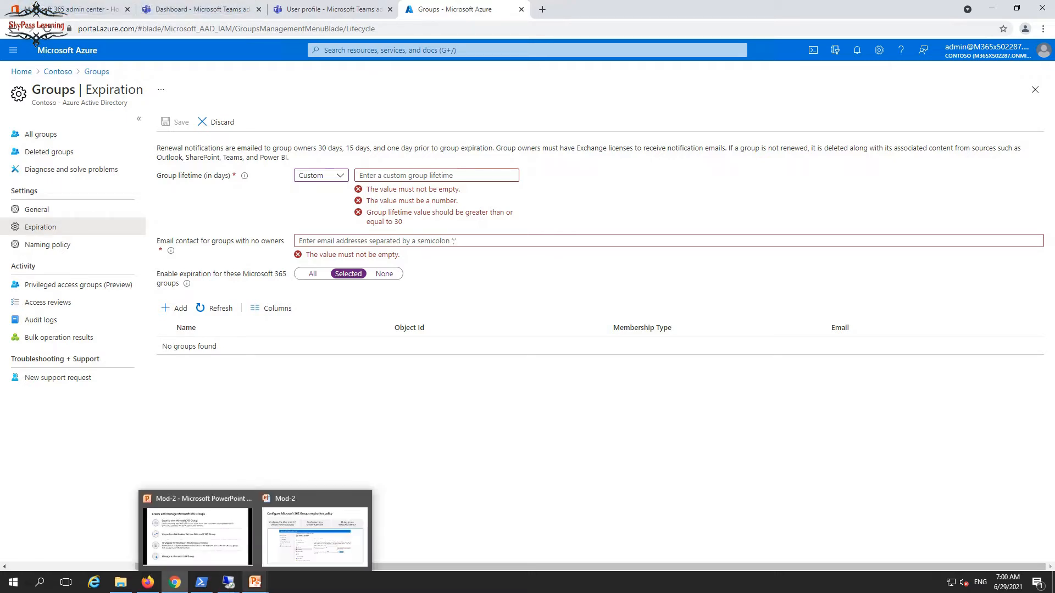
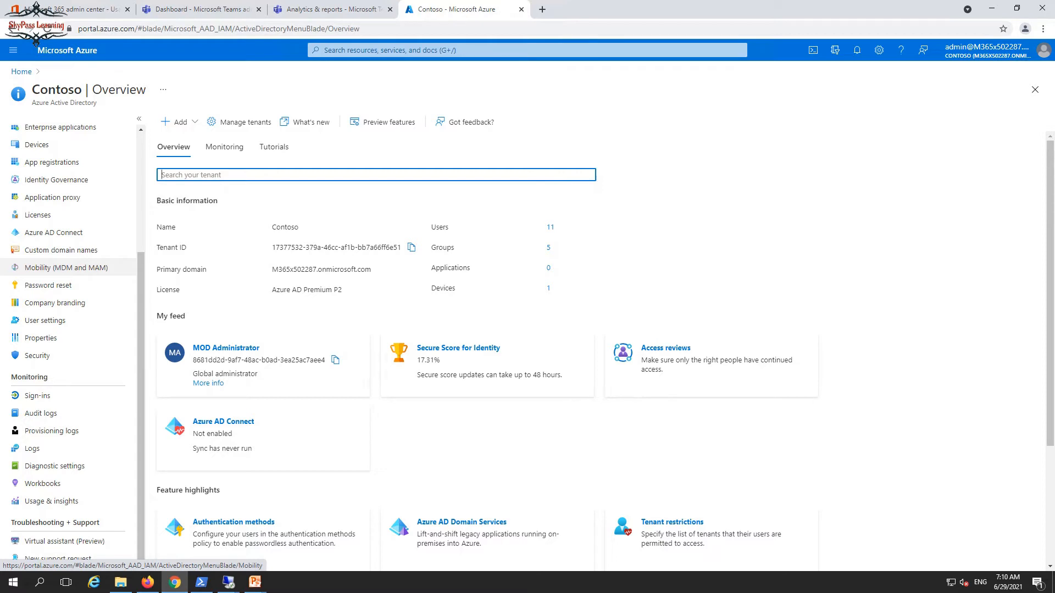
Step: Open the directory's Security section, examine the authentication methods policies and return to the Security overview
scroll(69, 340, "up", 3)
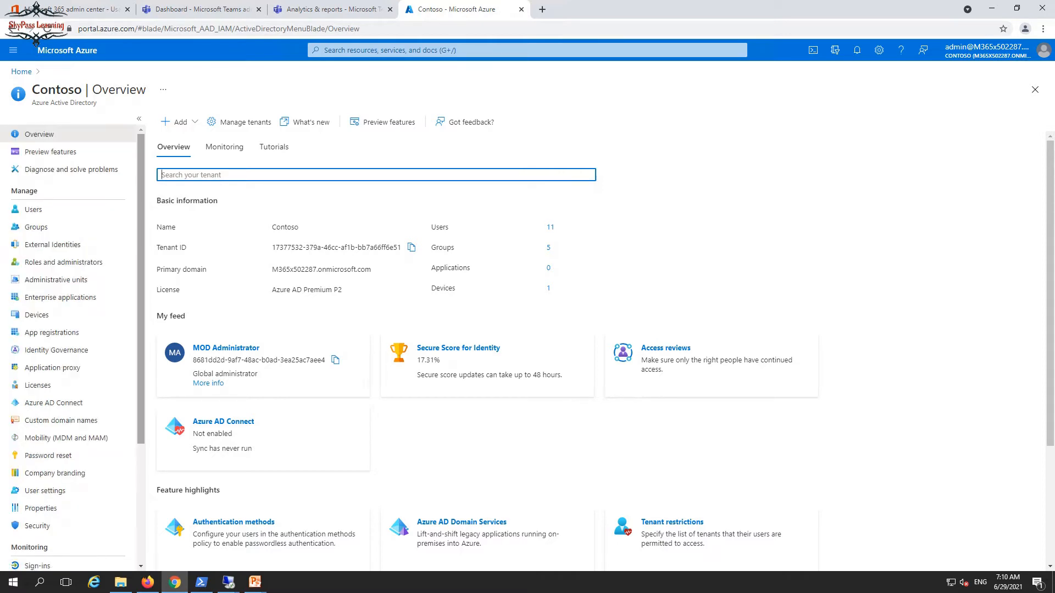
scroll(69, 340, "down", 1)
left_click(37, 470)
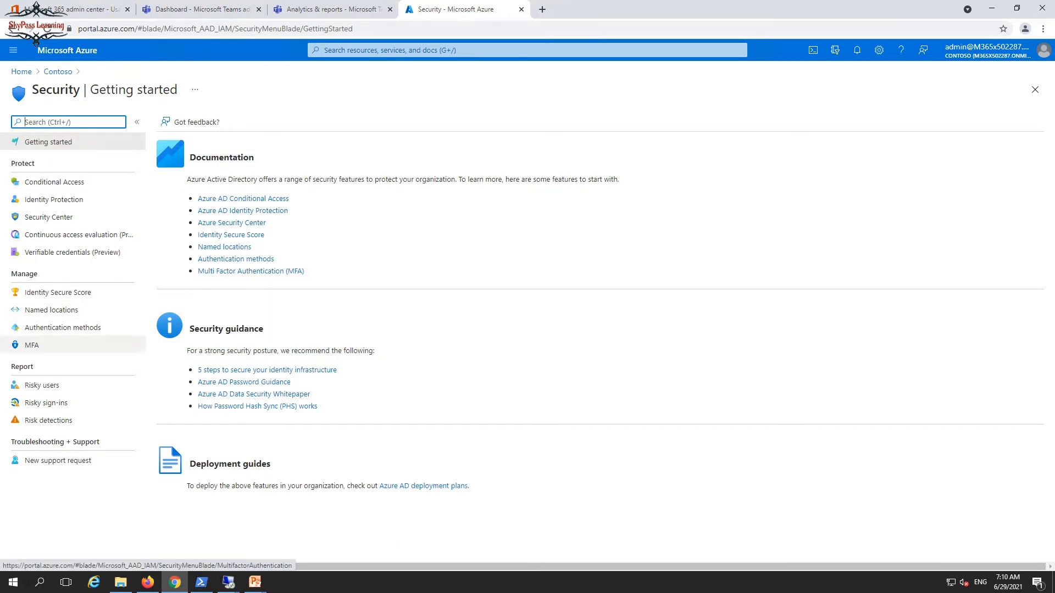
left_click(60, 328)
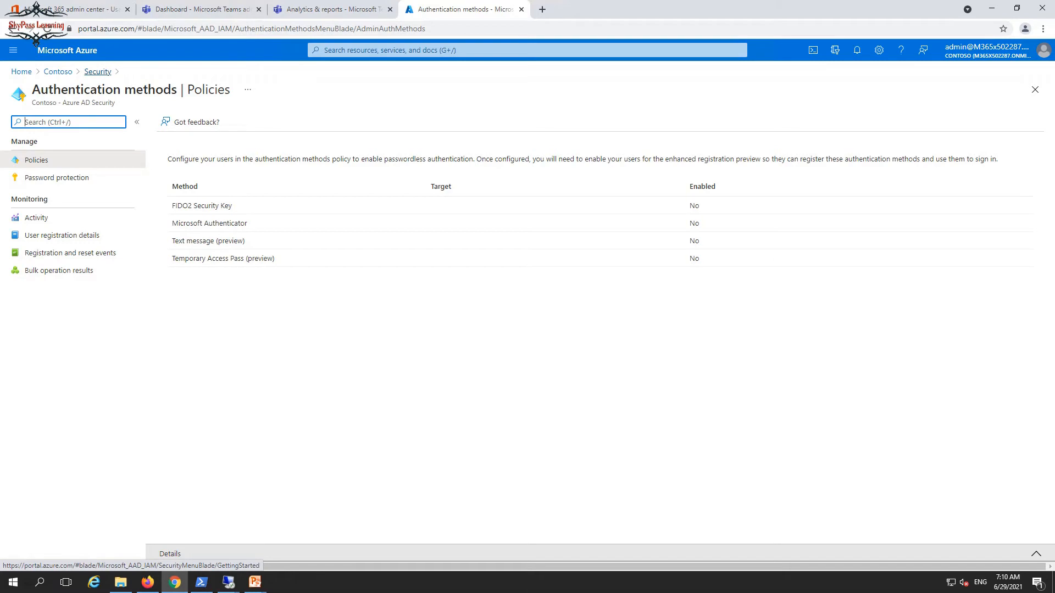
left_click(97, 72)
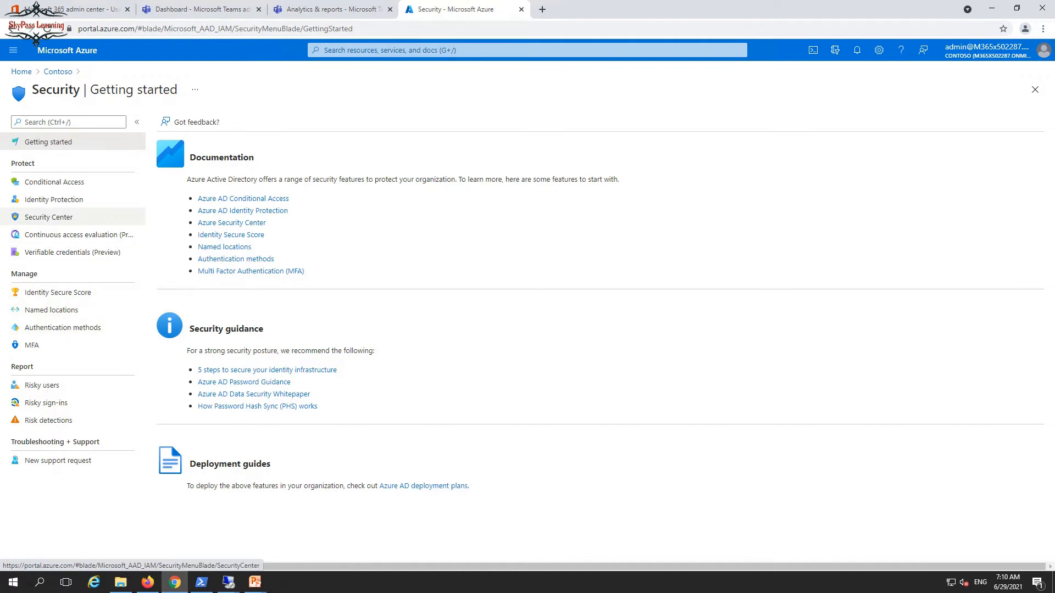
Step: Start a new Conditional Access policy in the directory's Security section and name it testCA
left_click(54, 181)
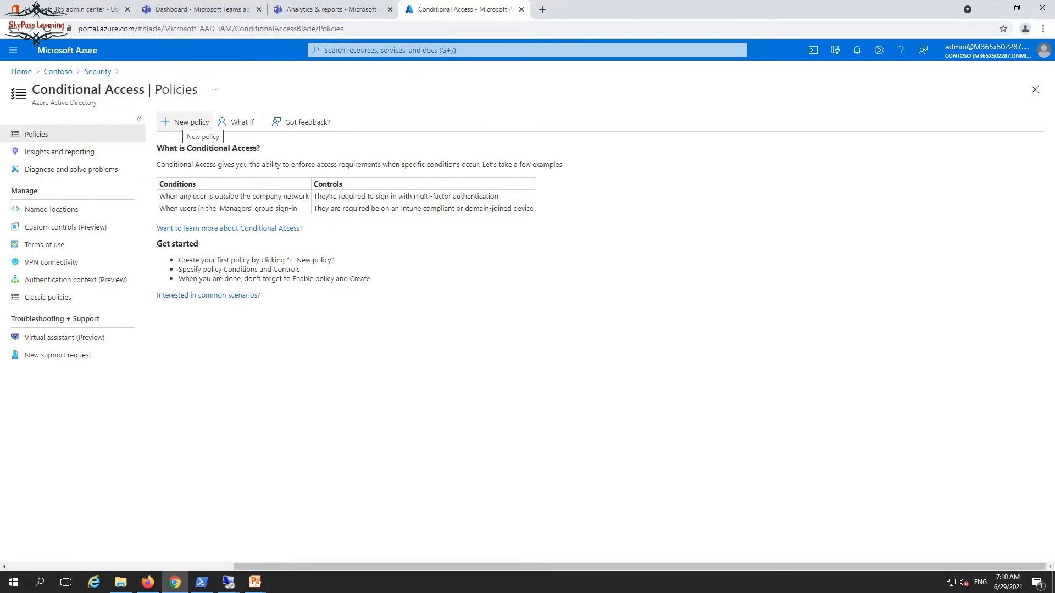
left_click(187, 122)
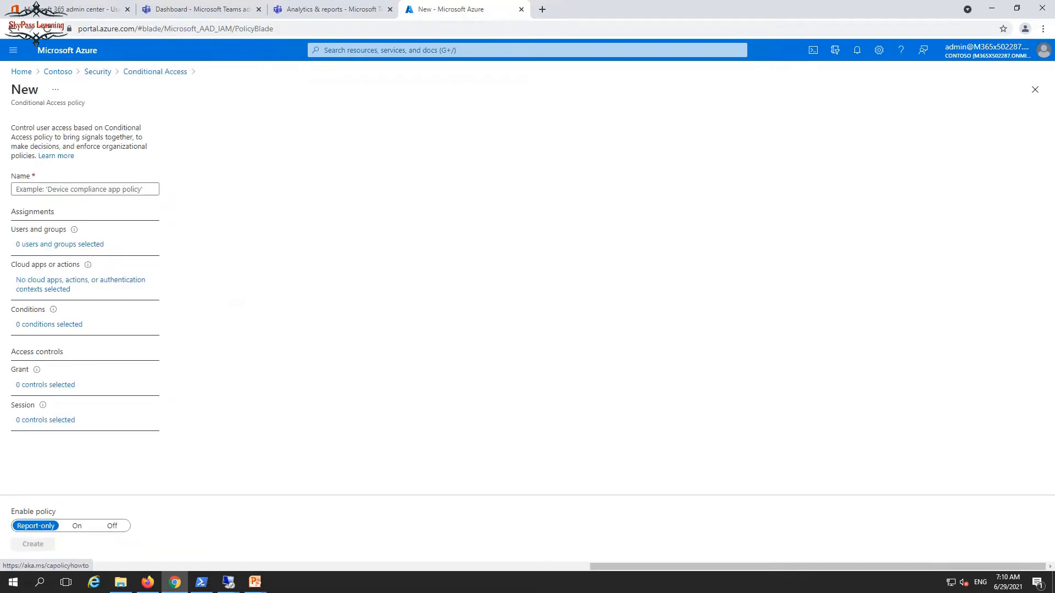
left_click(85, 189)
type("test")
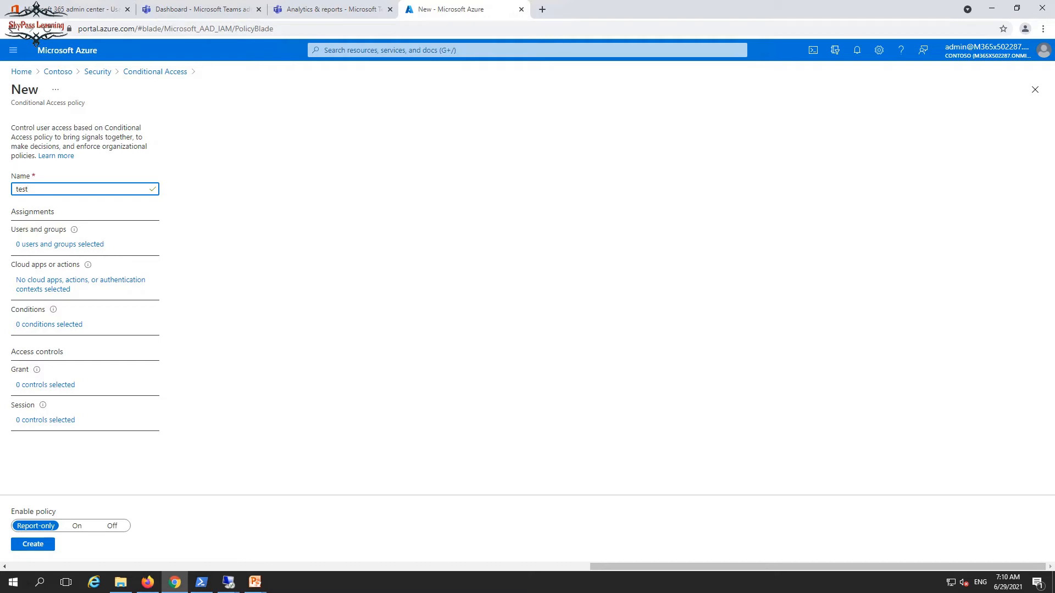
type("CA")
Step: Assign the policy to selected users and groups, including only the User1 account
left_click(60, 244)
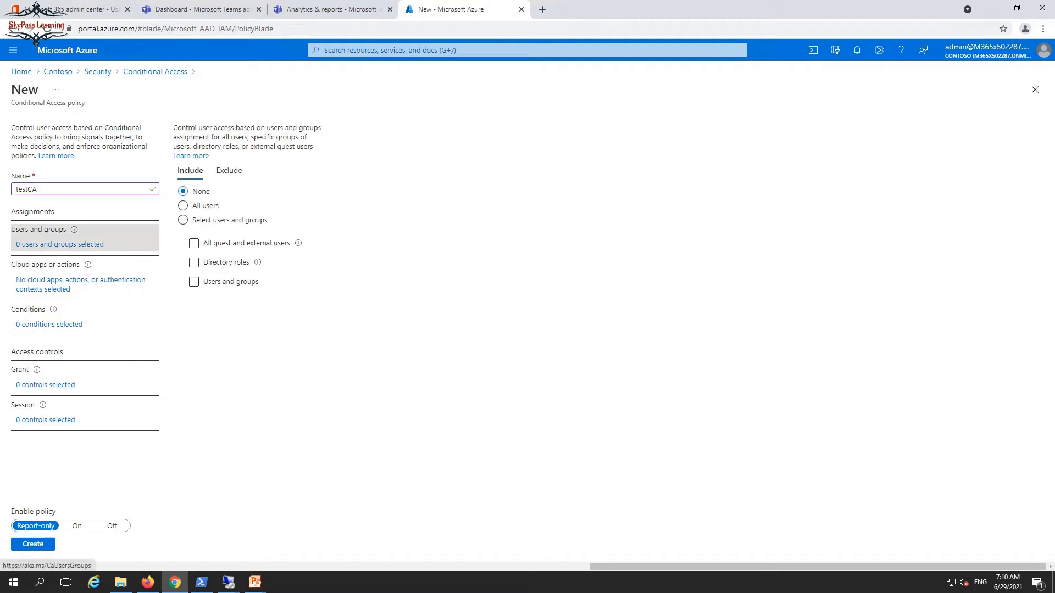
left_click(183, 220)
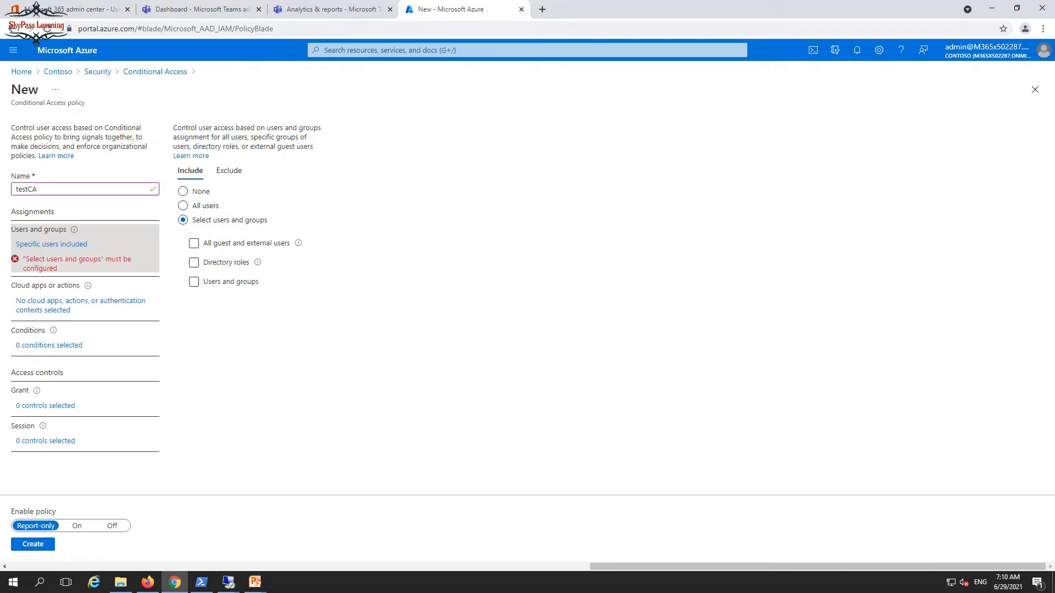
left_click(194, 281)
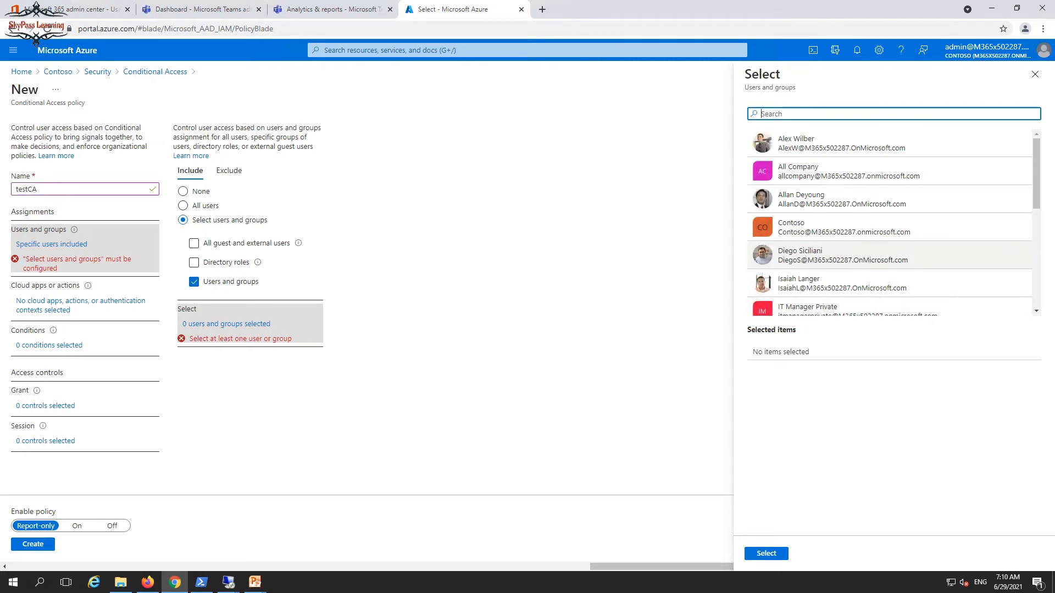
scroll(890, 256, "down", 2)
scroll(890, 286, "down", 3)
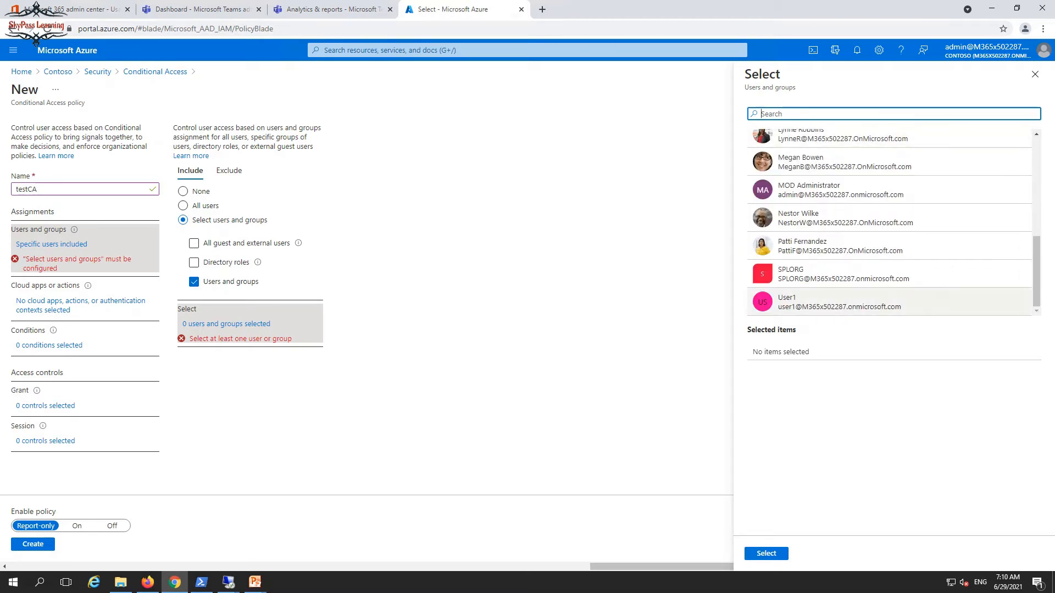
left_click(839, 302)
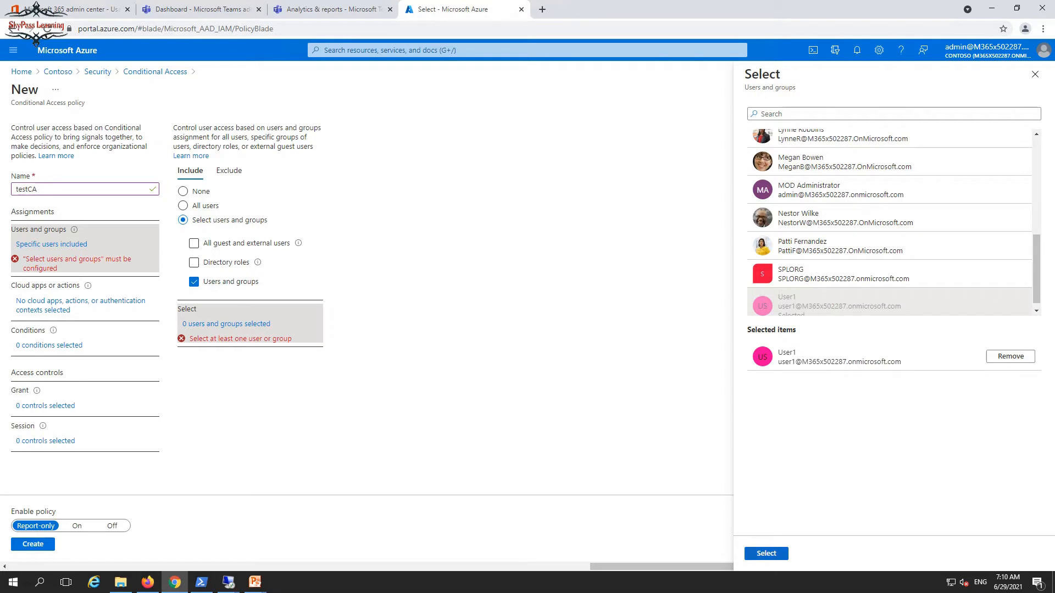
left_click(766, 554)
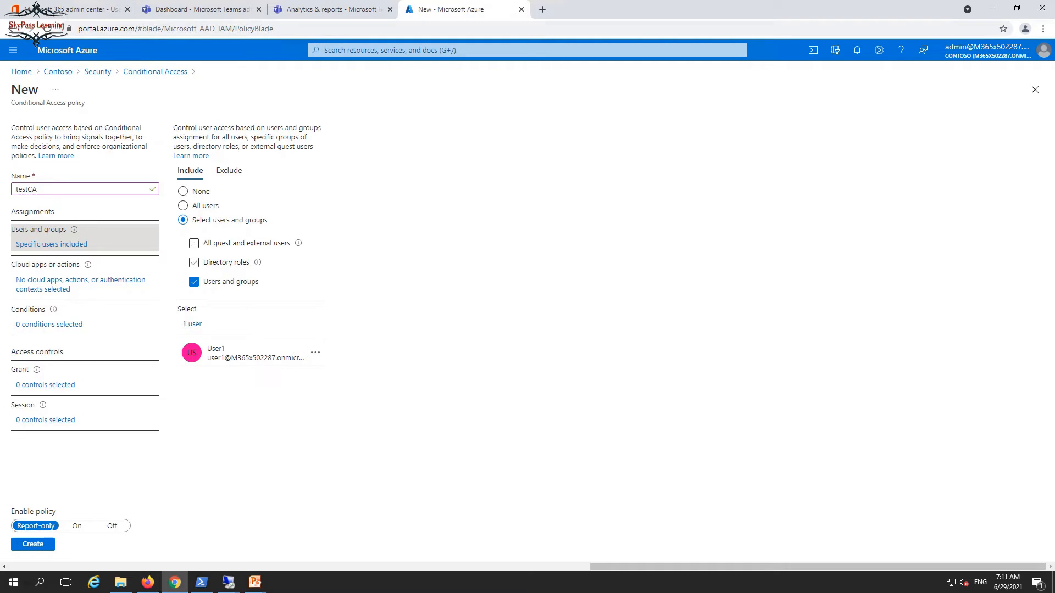
Step: Try including all cloud apps in the policy, view the exclusion settings and return the inclusion to None
mouse_move(258, 262)
left_click(49, 280)
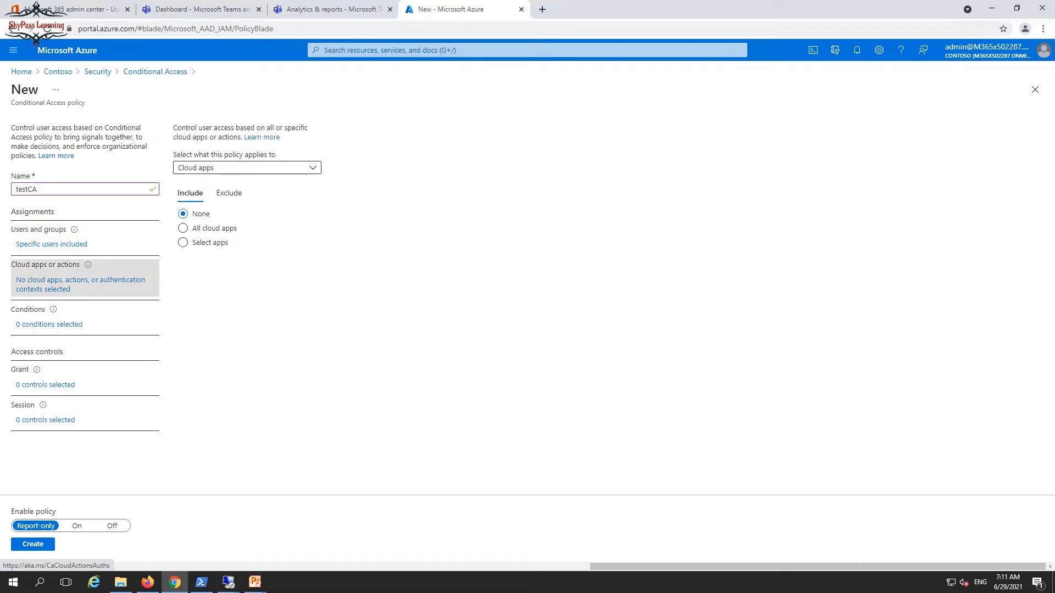
left_click(247, 168)
left_click(247, 167)
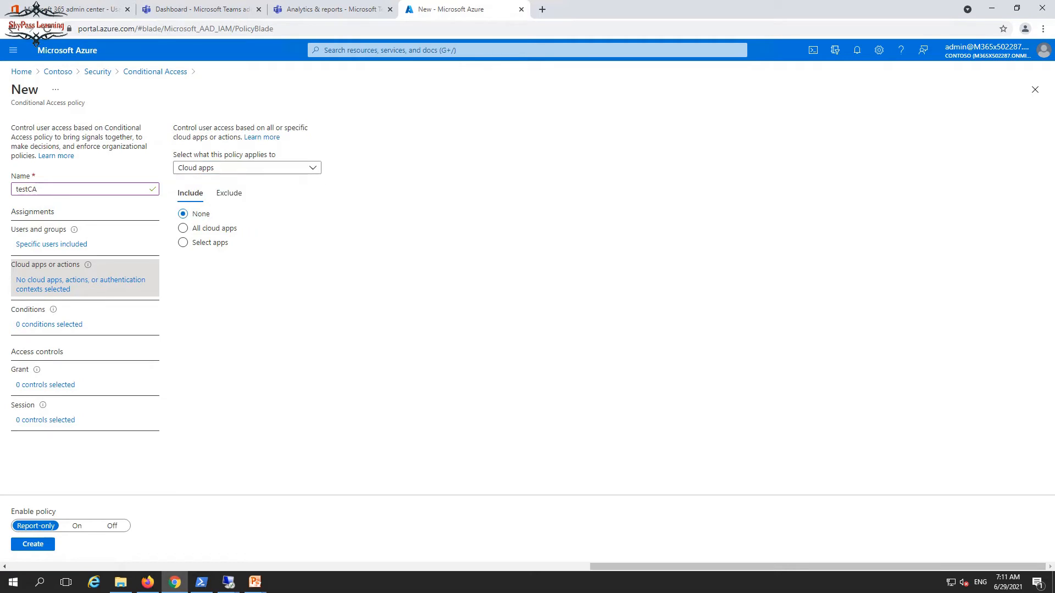
left_click(183, 228)
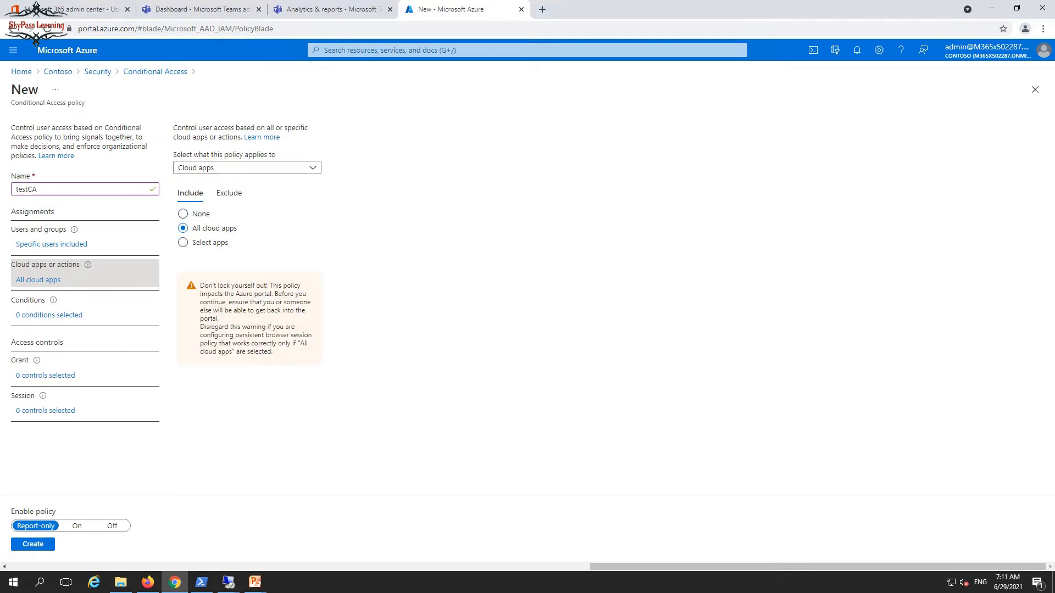
left_click(229, 193)
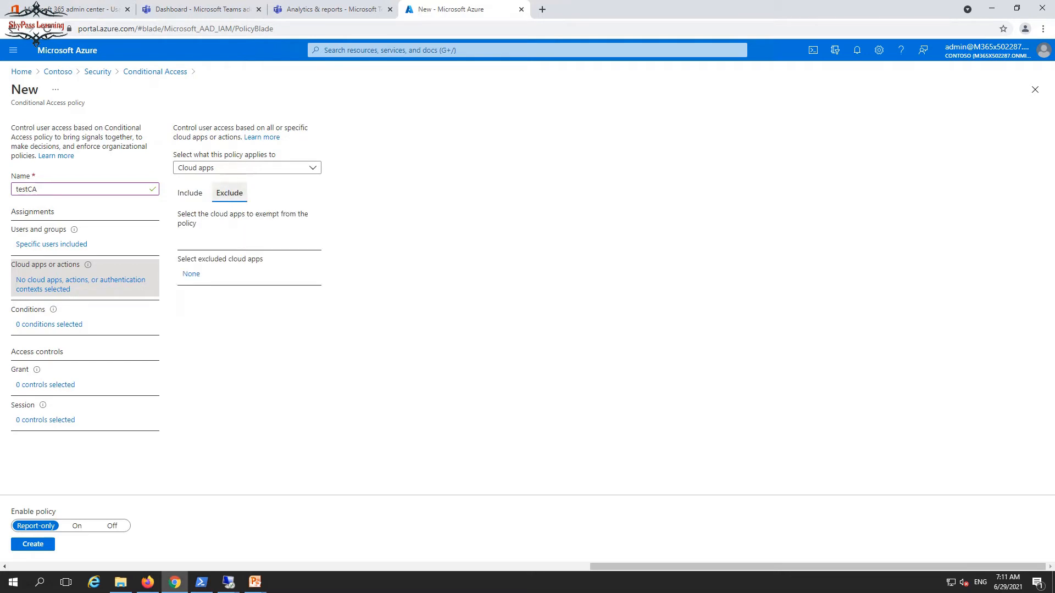
left_click(189, 193)
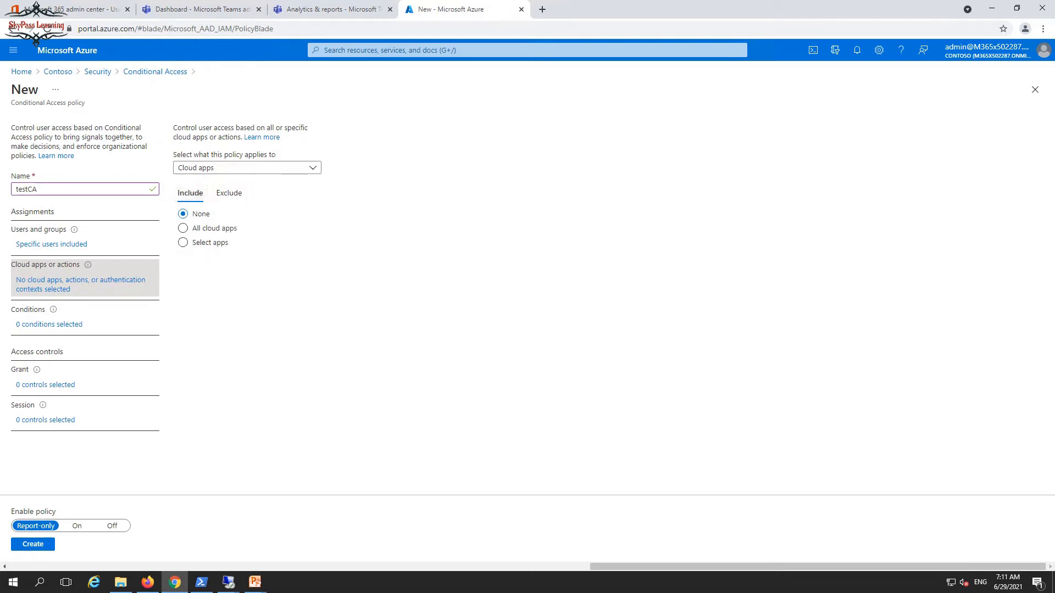
Step: Try configuring the policy's Device platforms condition for any device and discard the unsaved edits
left_click(49, 325)
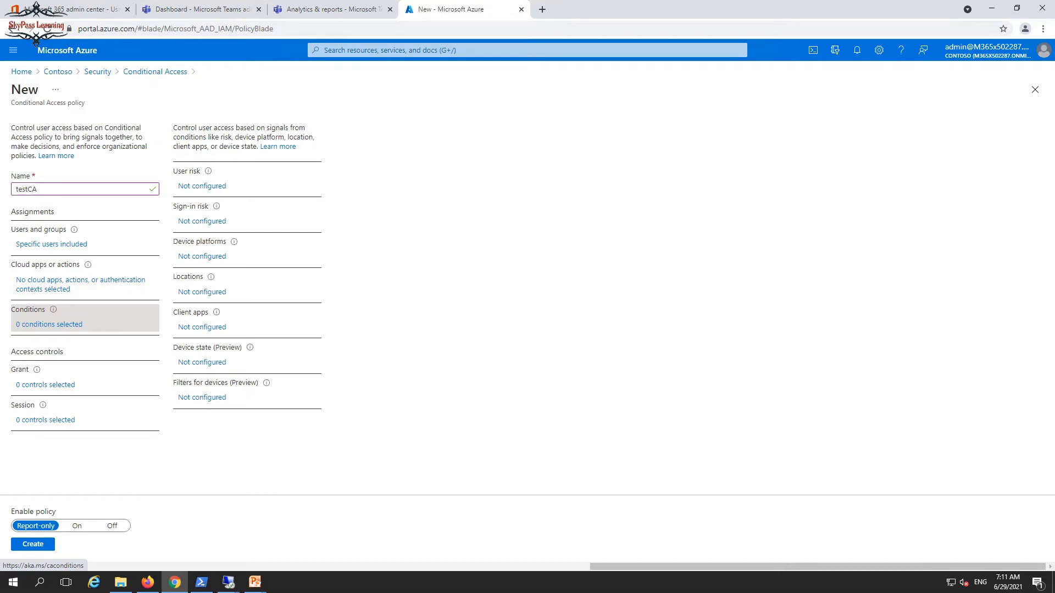
left_click(202, 256)
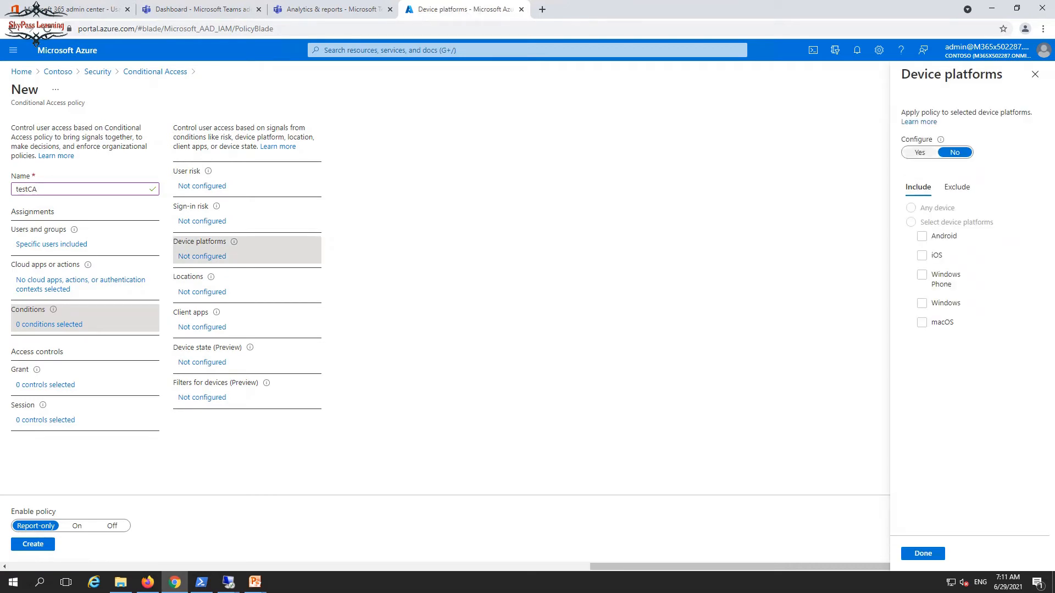
left_click(919, 152)
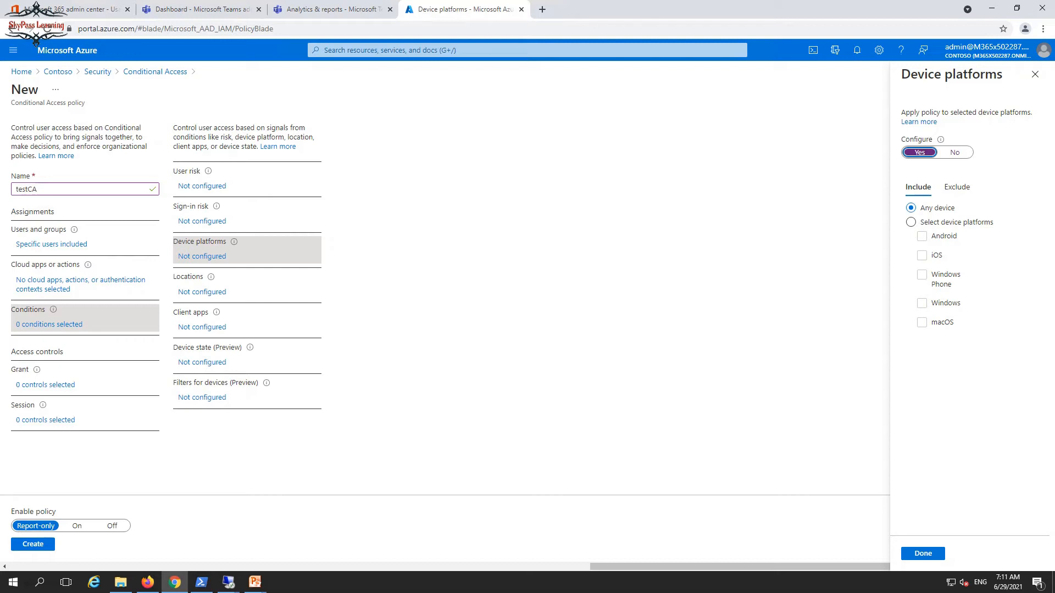
key("Escape")
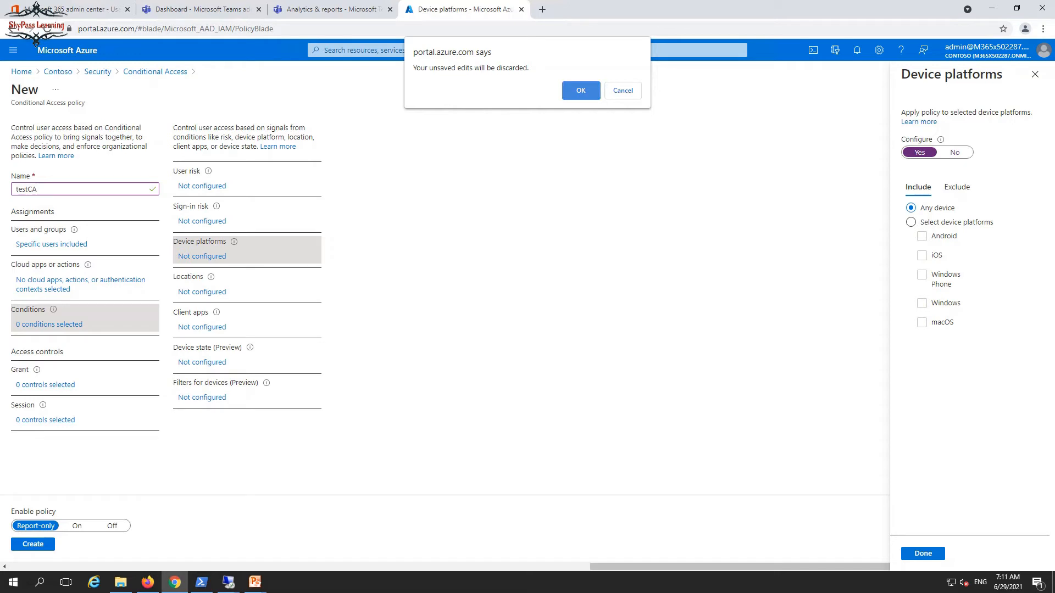
key("Return")
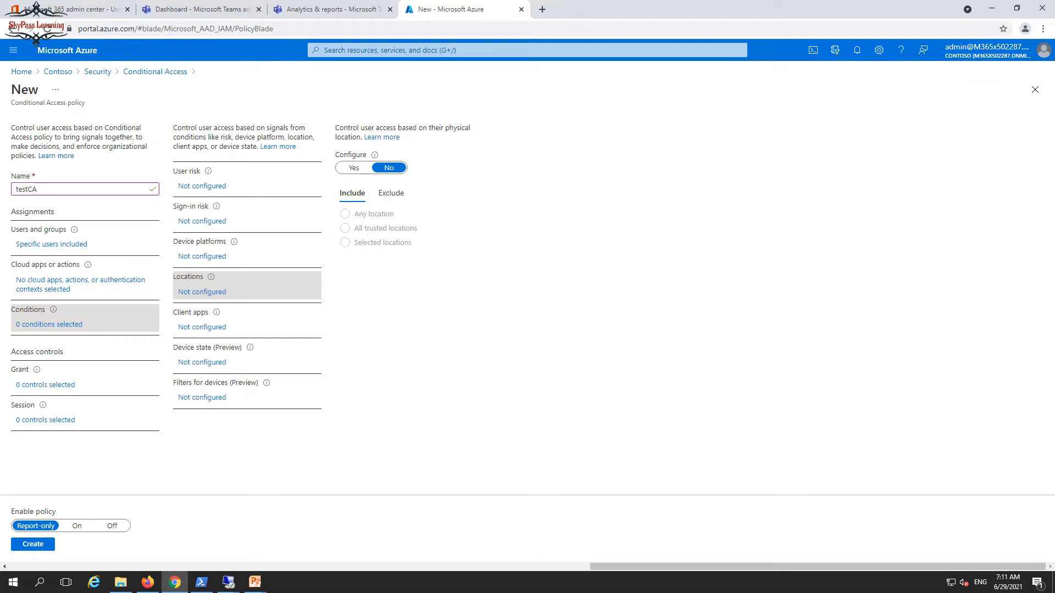
Step: Examine the policy's Device state, User risk and Sign-in risk conditions without configuring them
left_click(202, 362)
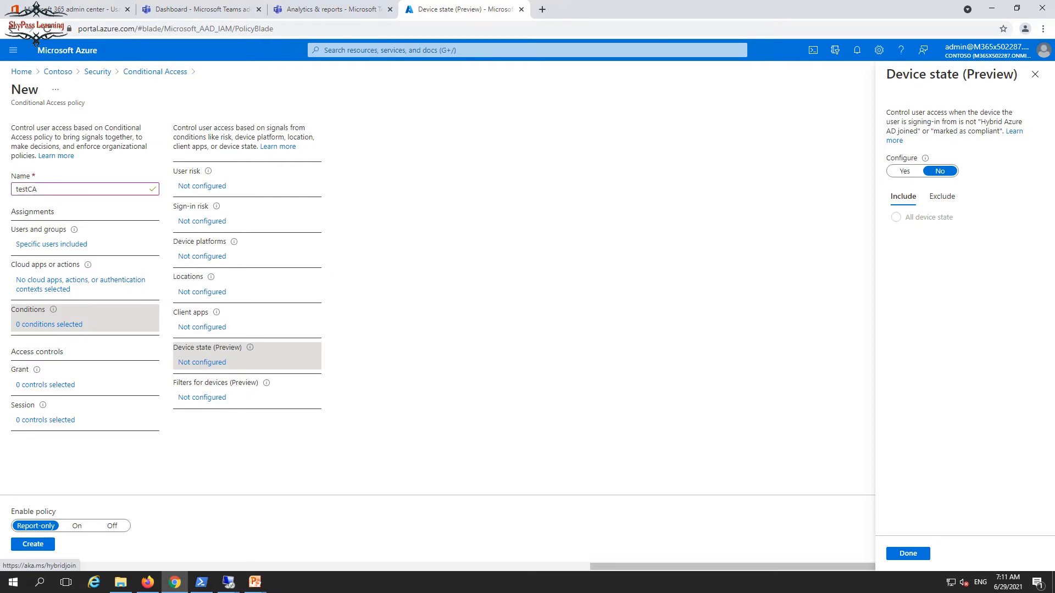
left_click(202, 186)
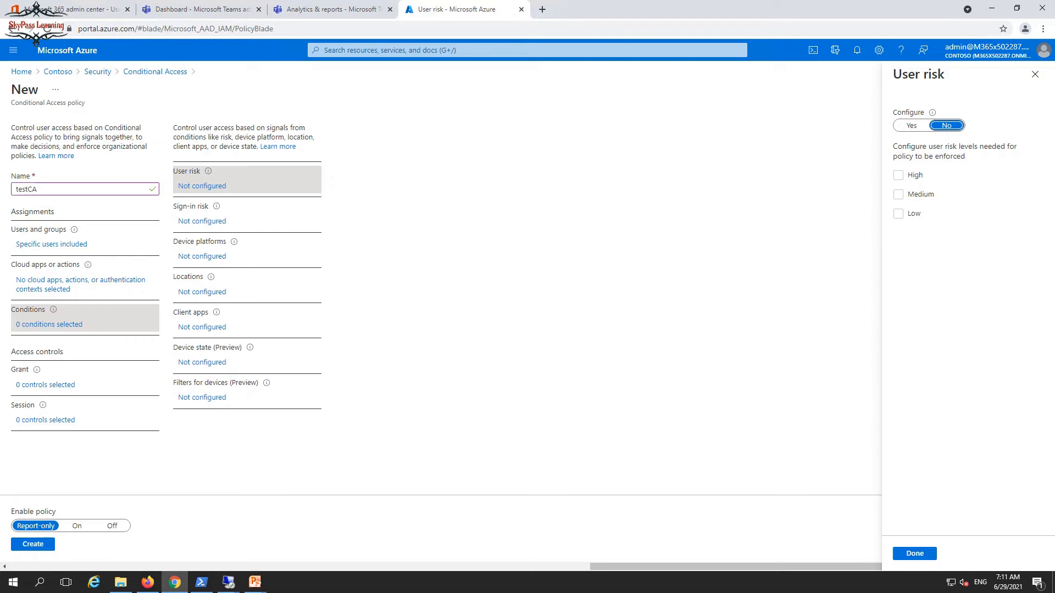
left_click(201, 221)
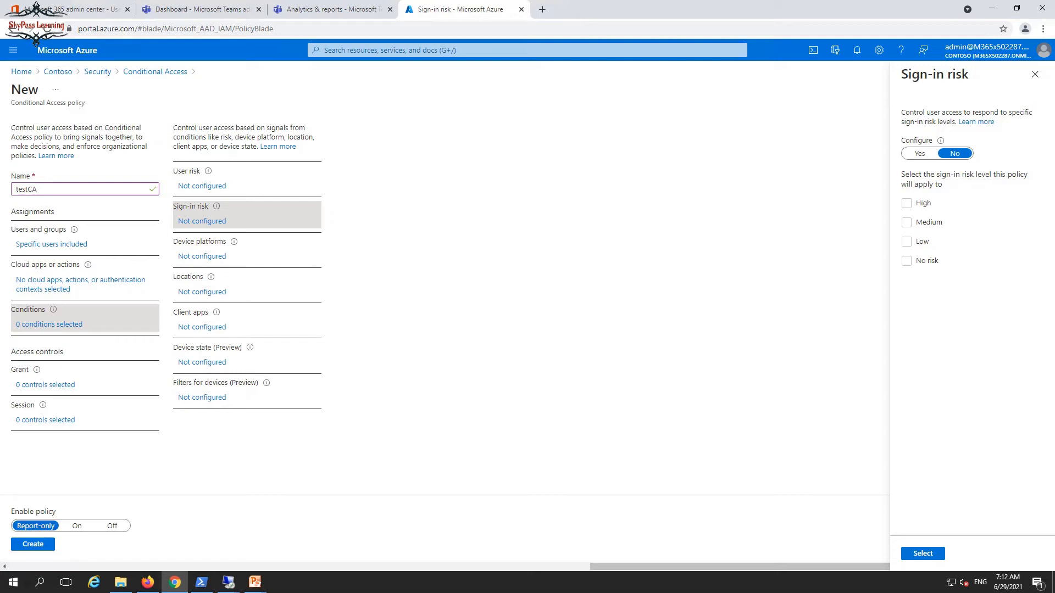
Step: Create the policy in the On state, granting access only with multi-factor authentication
left_click(77, 526)
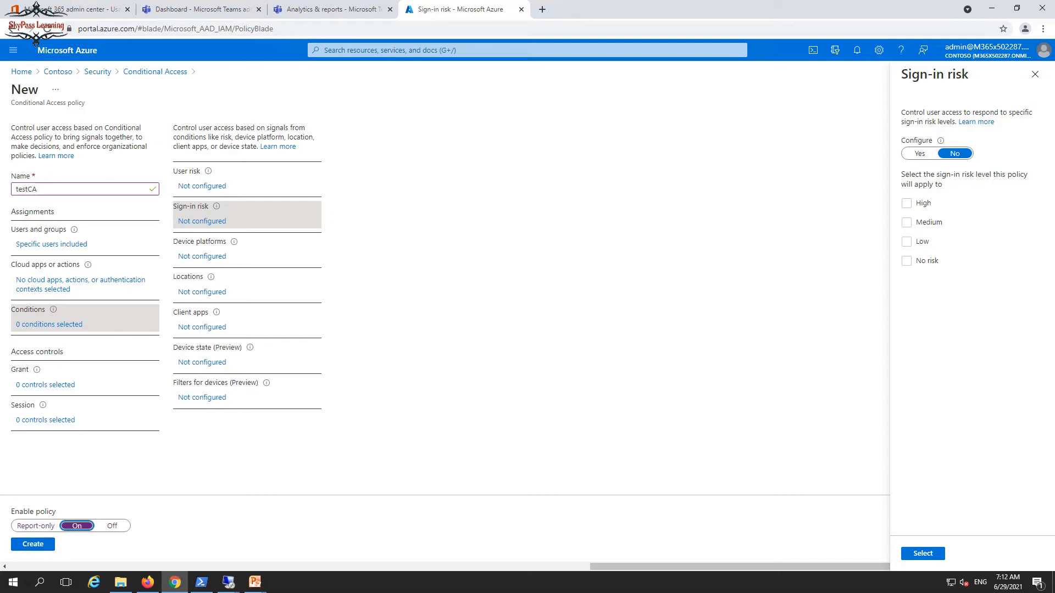
left_click(33, 544)
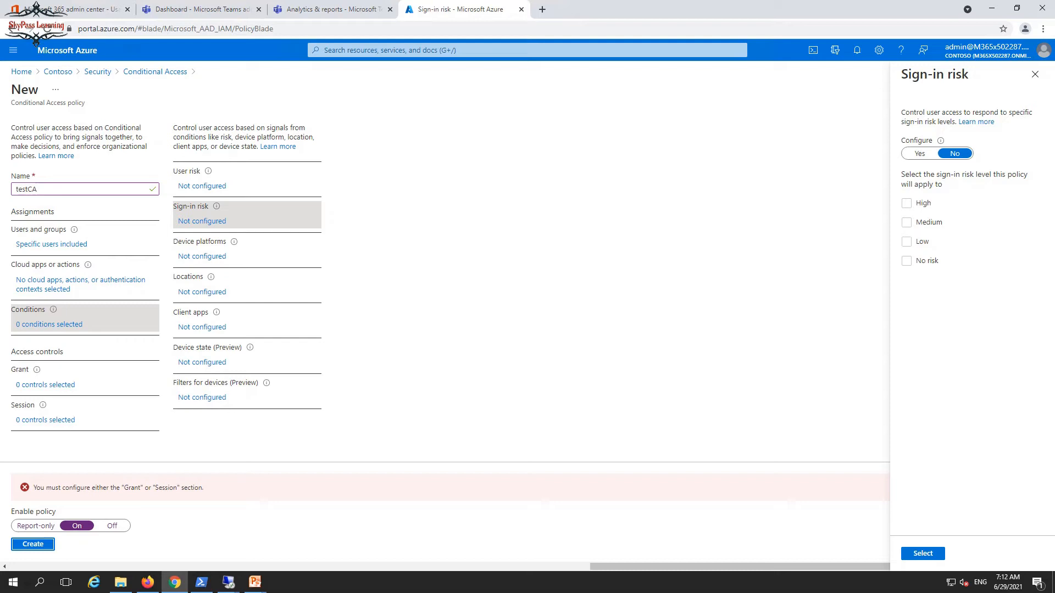
left_click(45, 384)
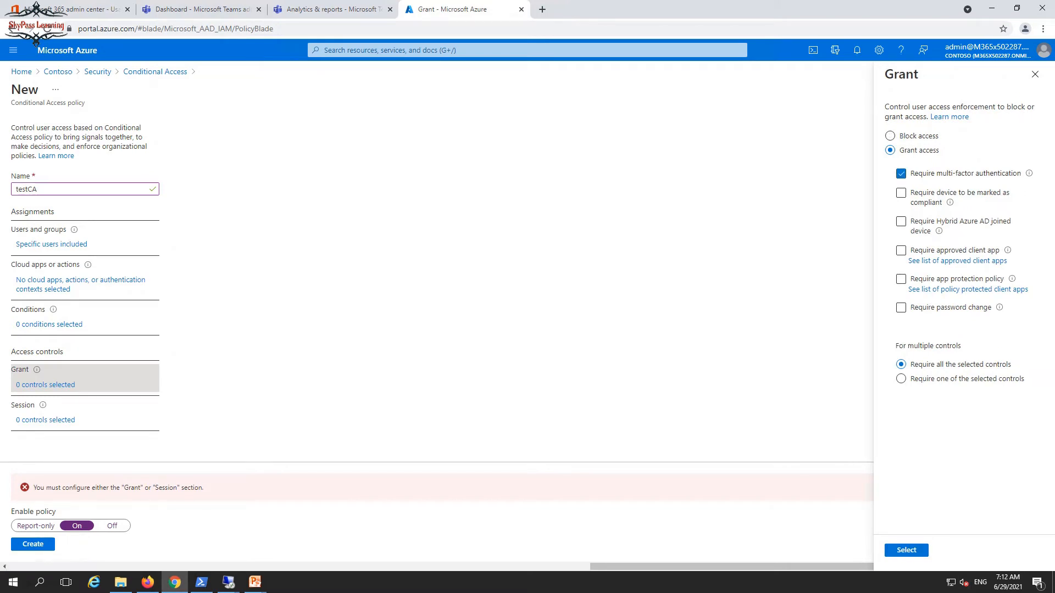
left_click(907, 550)
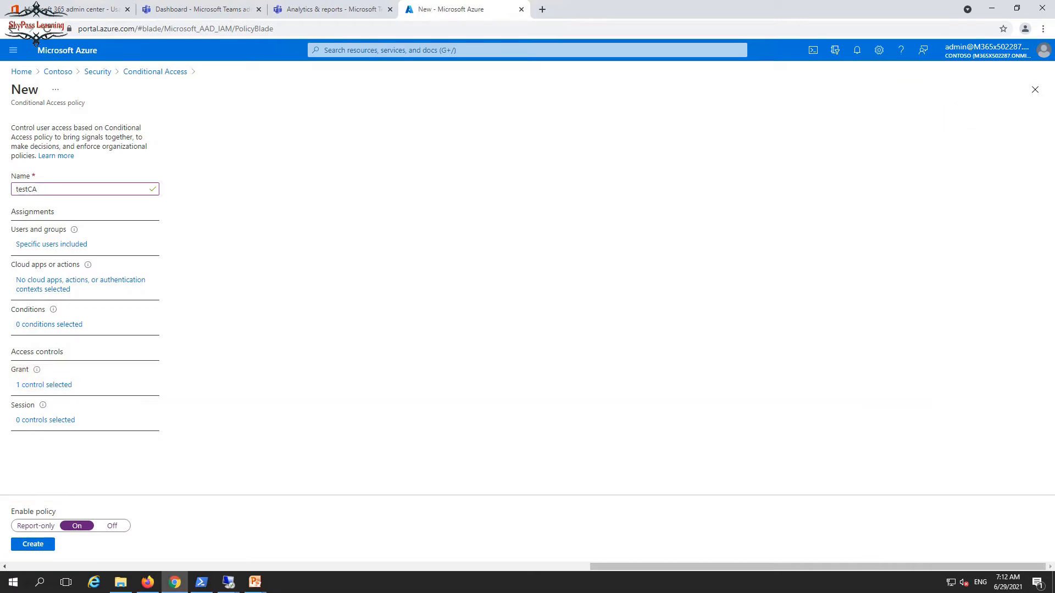
left_click(44, 385)
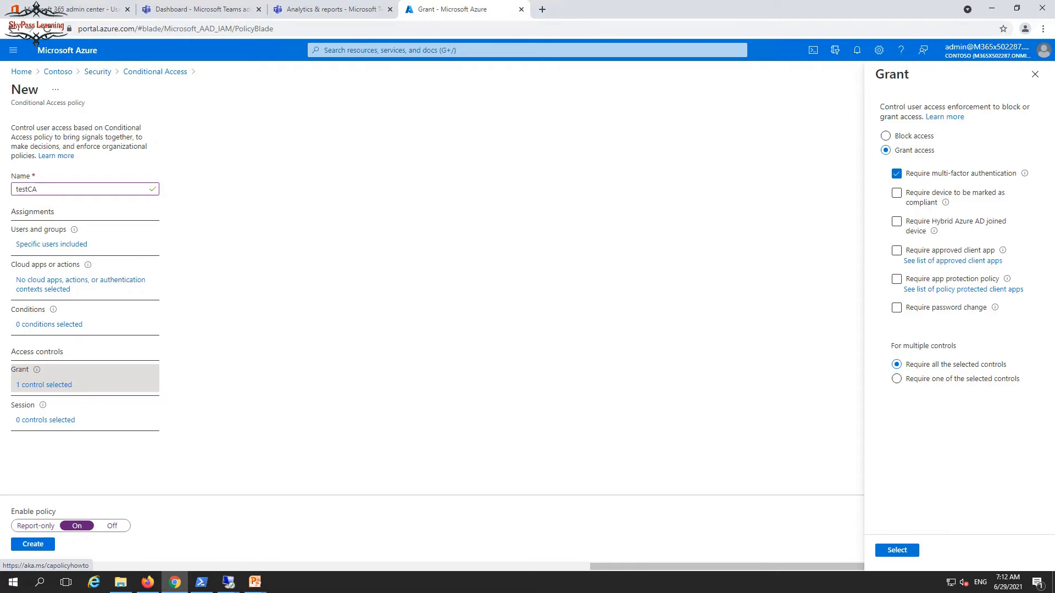
left_click(33, 544)
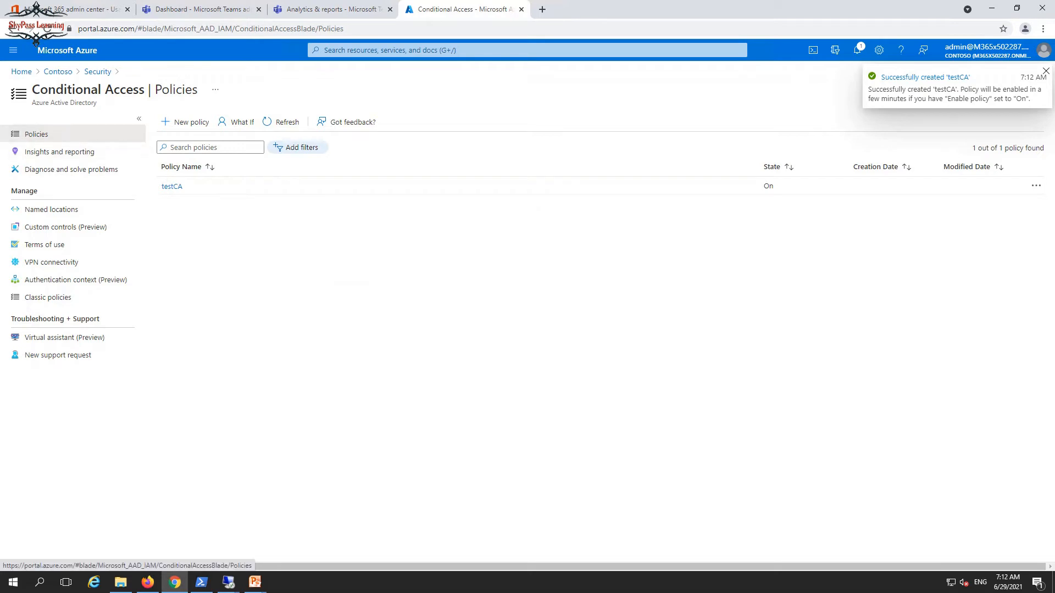
Step: Open User1 from the directory's user list and examine the account's sign-ins, Azure role assignments and authentication methods
left_click(57, 71)
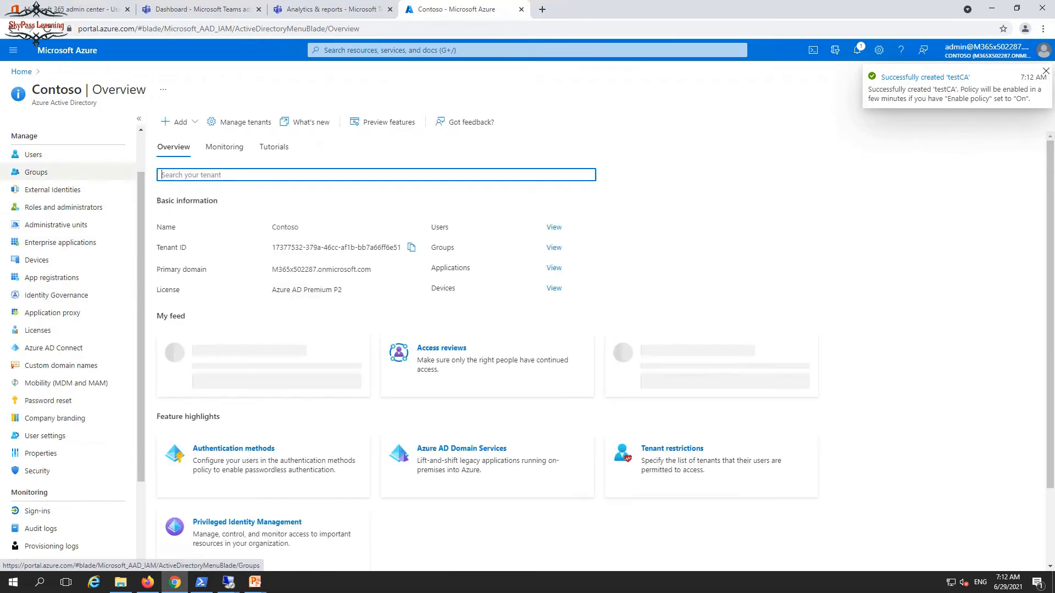
left_click(33, 154)
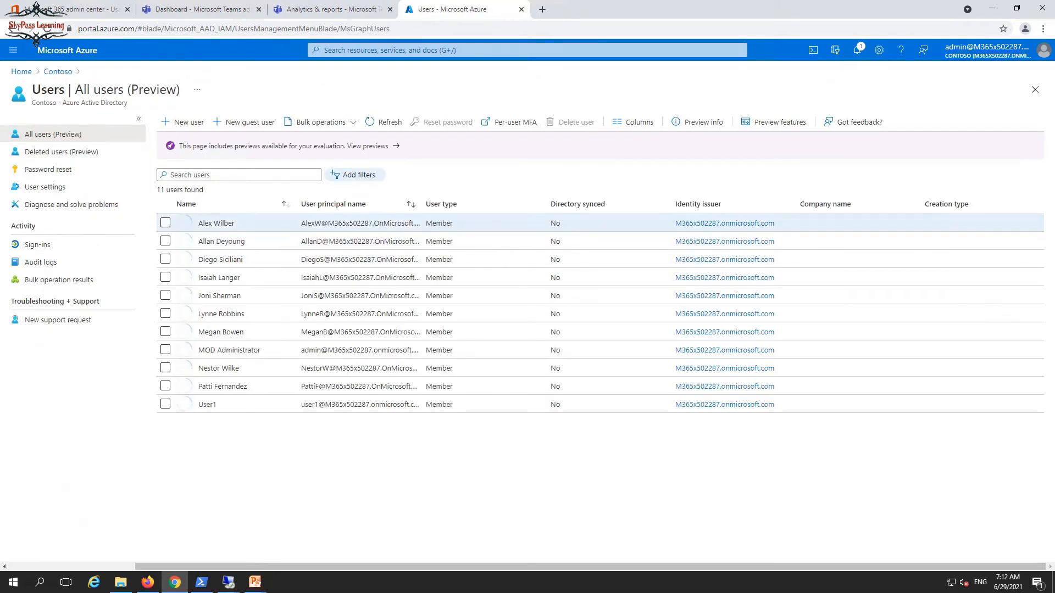
left_click(207, 404)
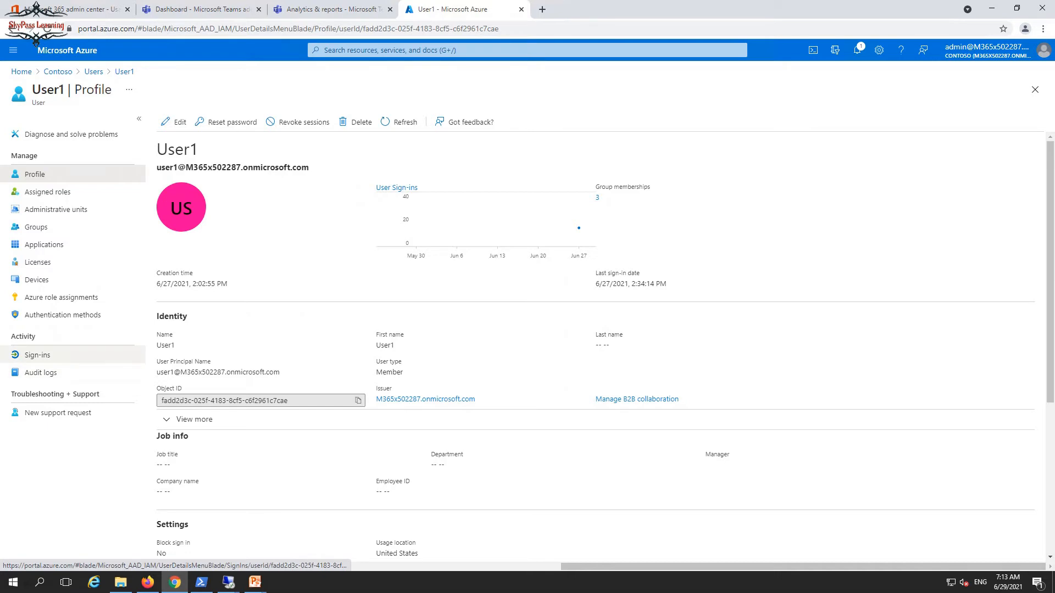
left_click(37, 355)
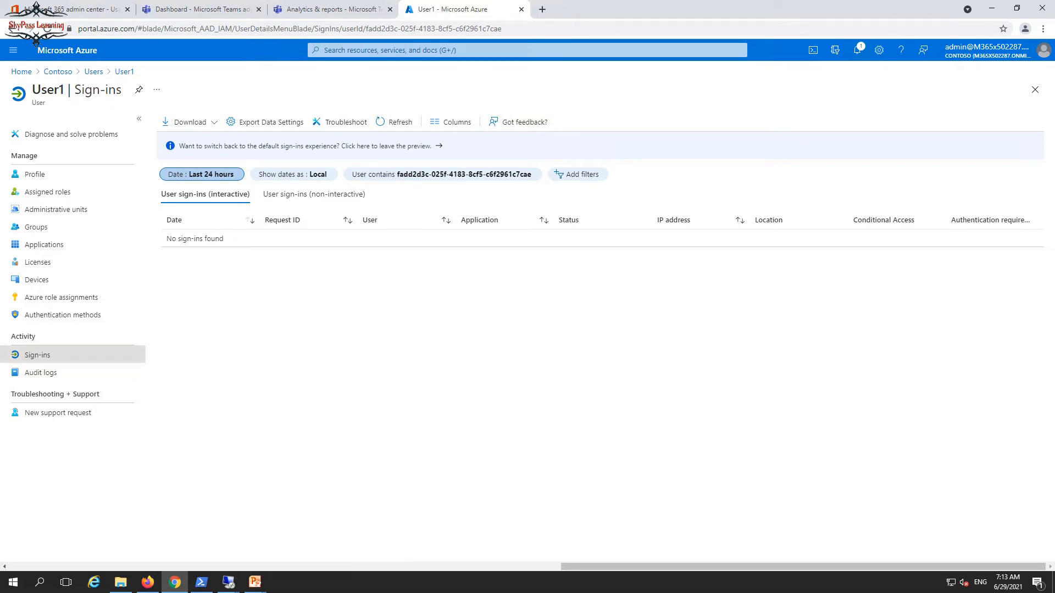
left_click(61, 298)
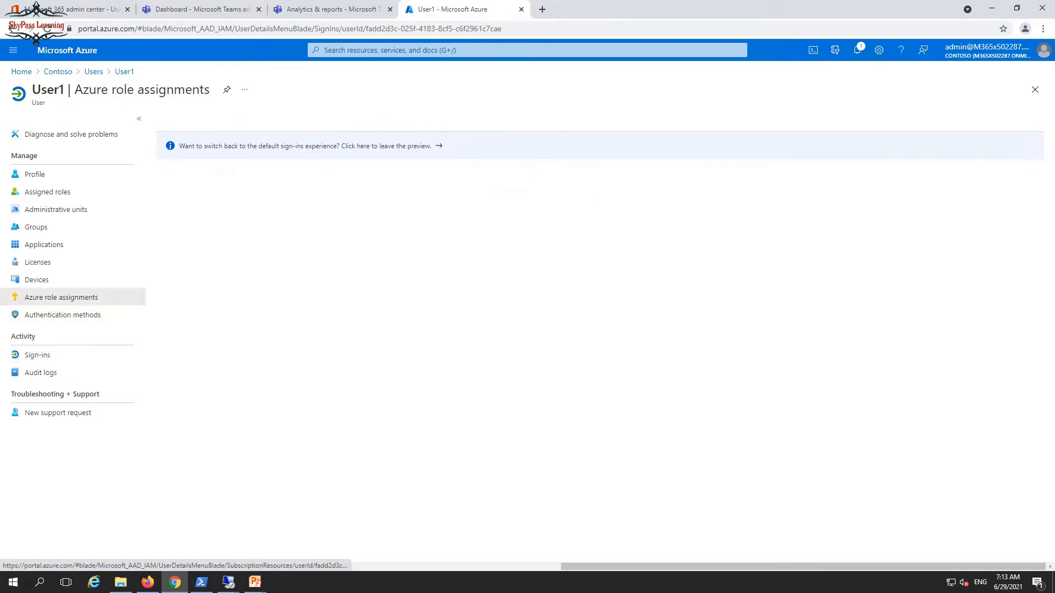
left_click(63, 314)
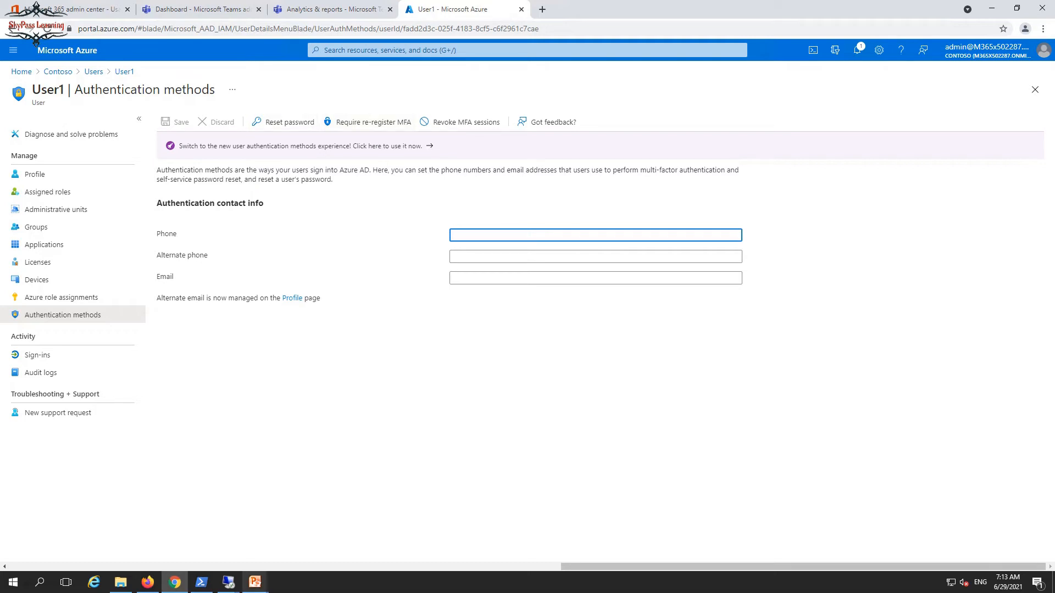
Step: Switch to the PowerPoint slide show on configuring conditional access and MFA for Microsoft Teams
mouse_move(255, 581)
left_click(315, 536)
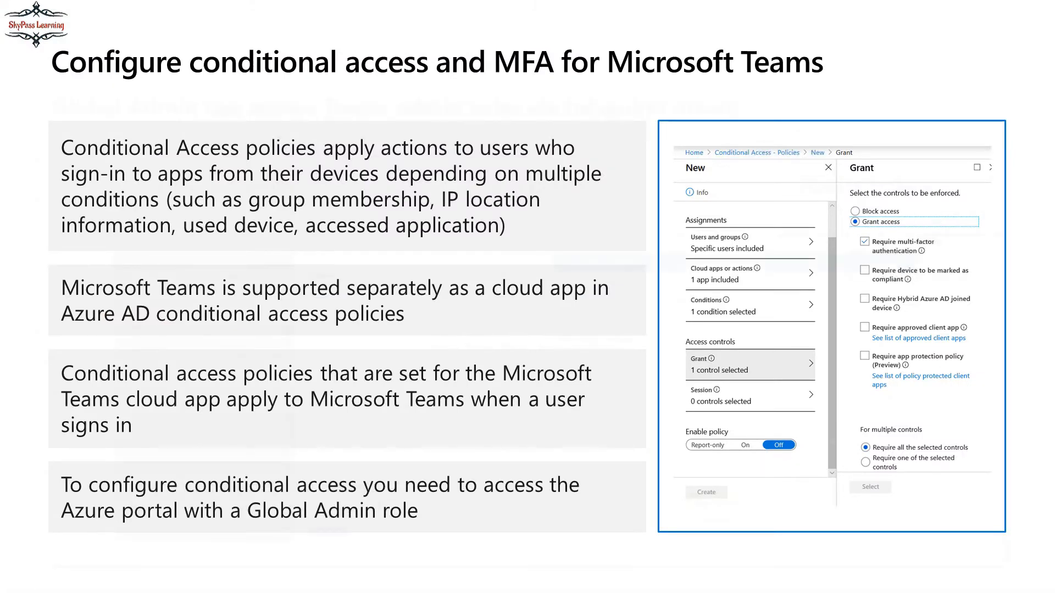
Step: Advance the slide show to the Teams admin roles slide, and check the subscription choices in User1's Azure role assignments in the Azure portal
key("Right")
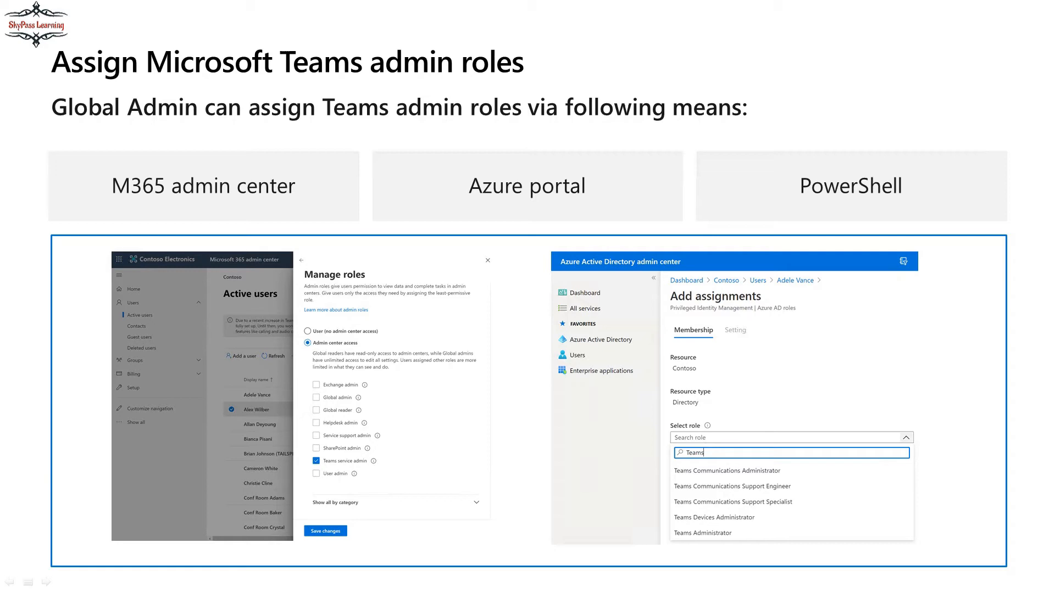
key("alt+Tab")
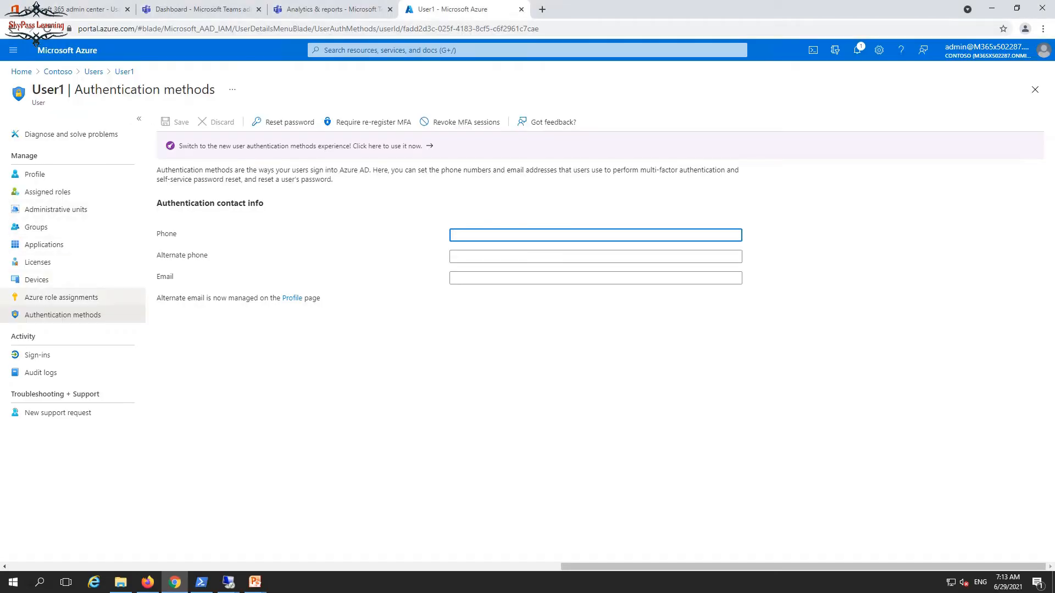
left_click(61, 297)
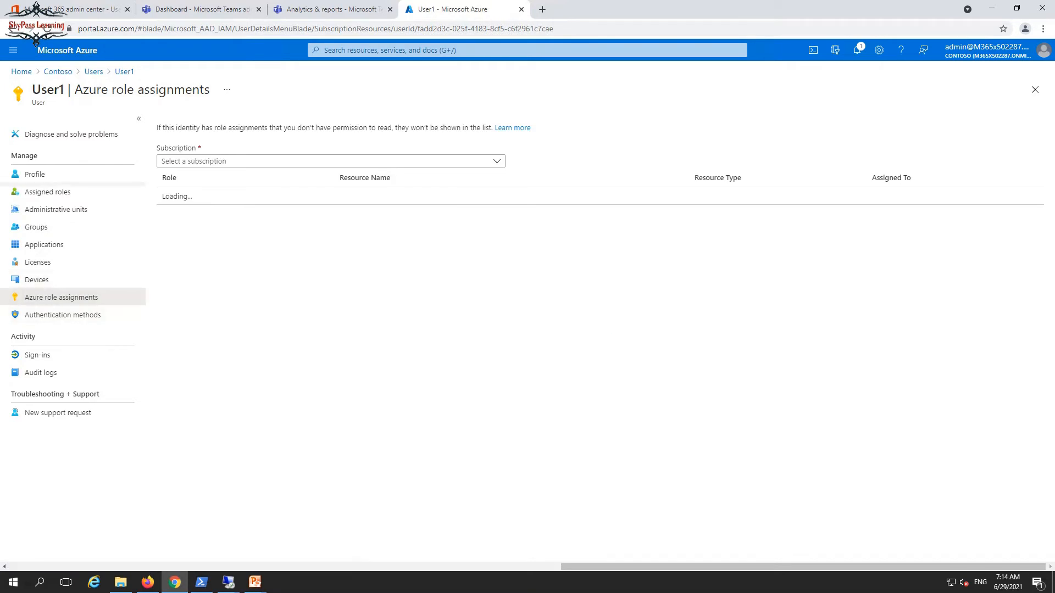
left_click(331, 161)
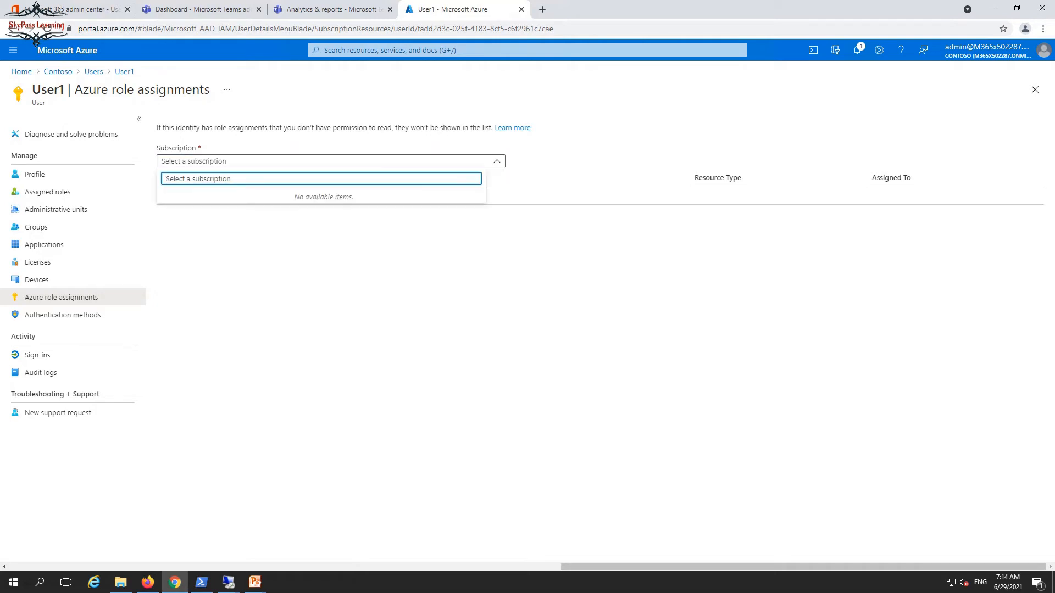
key("Escape")
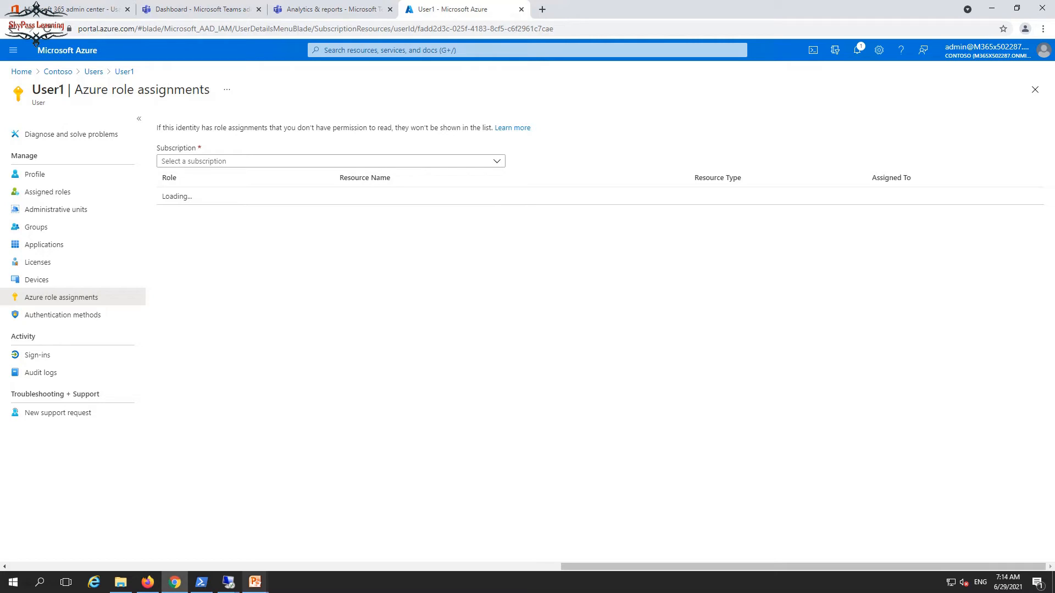
Step: Open the admin role settings for User1 from the active users list in the Microsoft 365 admin center
left_click(255, 582)
left_click(315, 537)
left_click(72, 10)
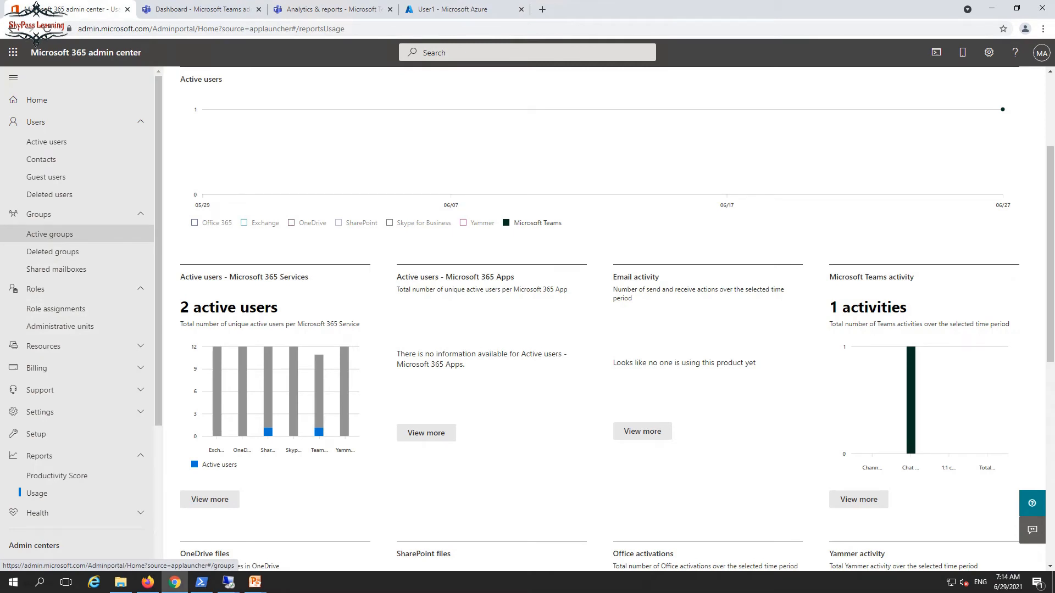
left_click(49, 234)
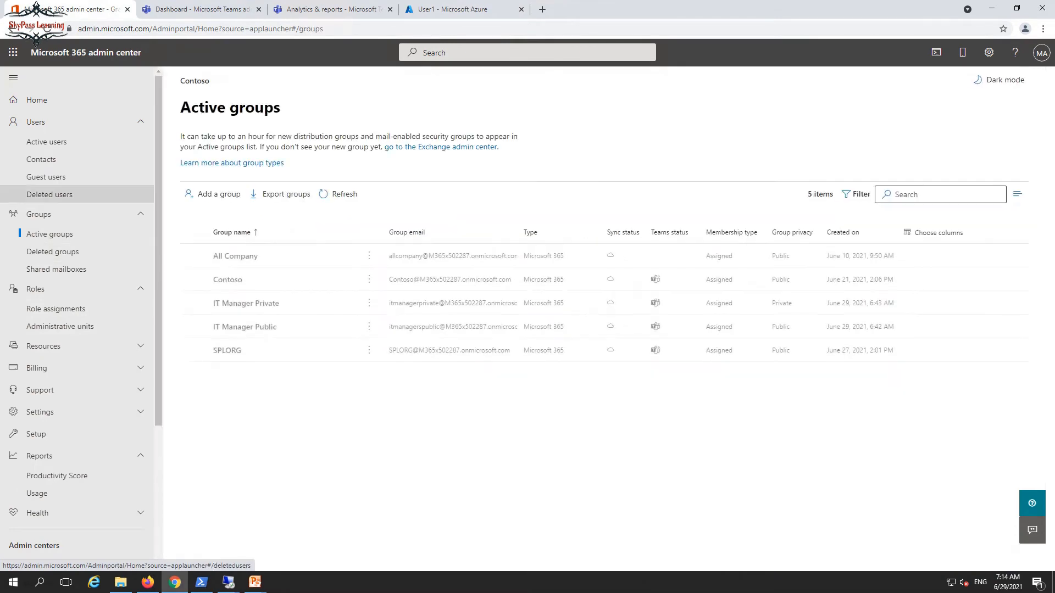
left_click(46, 142)
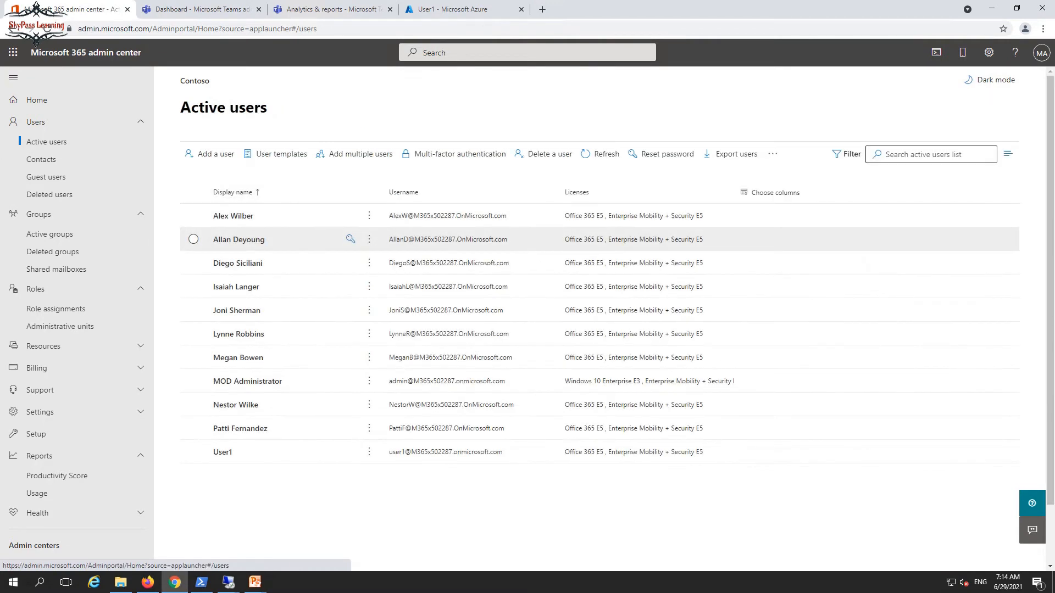
left_click(240, 462)
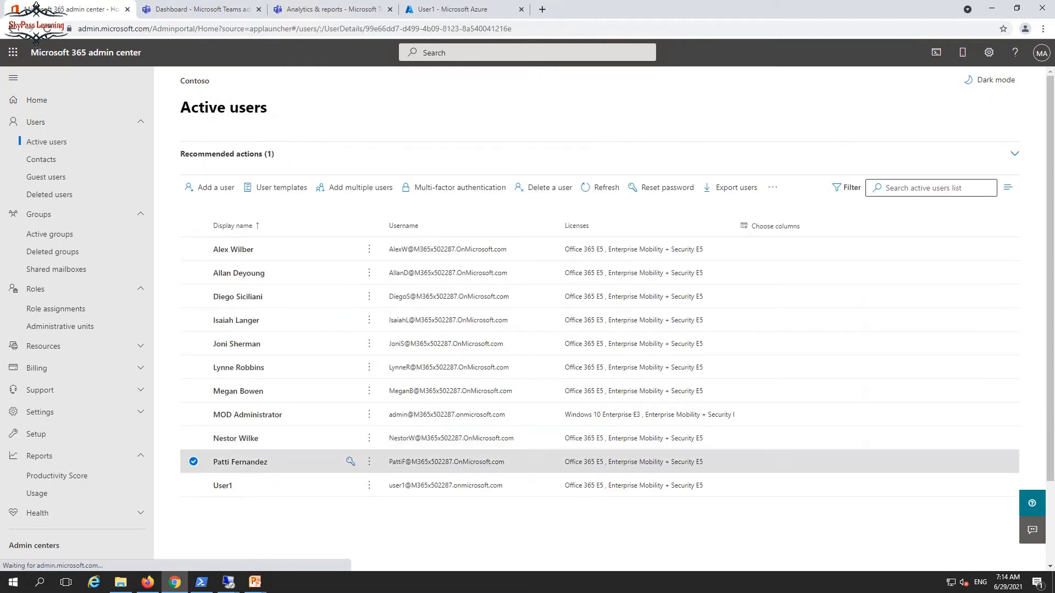
left_click(223, 486)
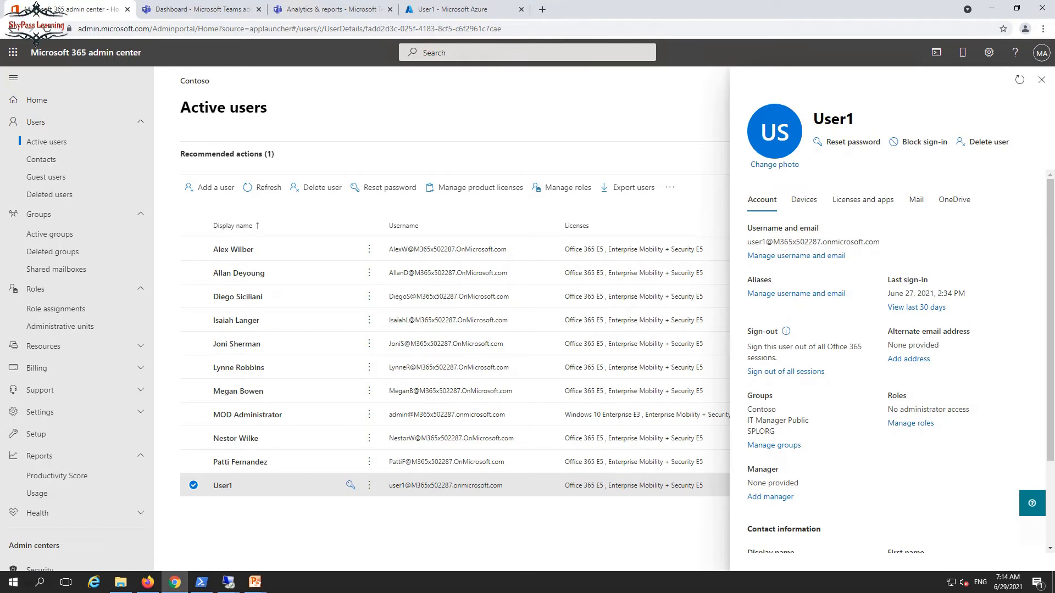
left_click(910, 423)
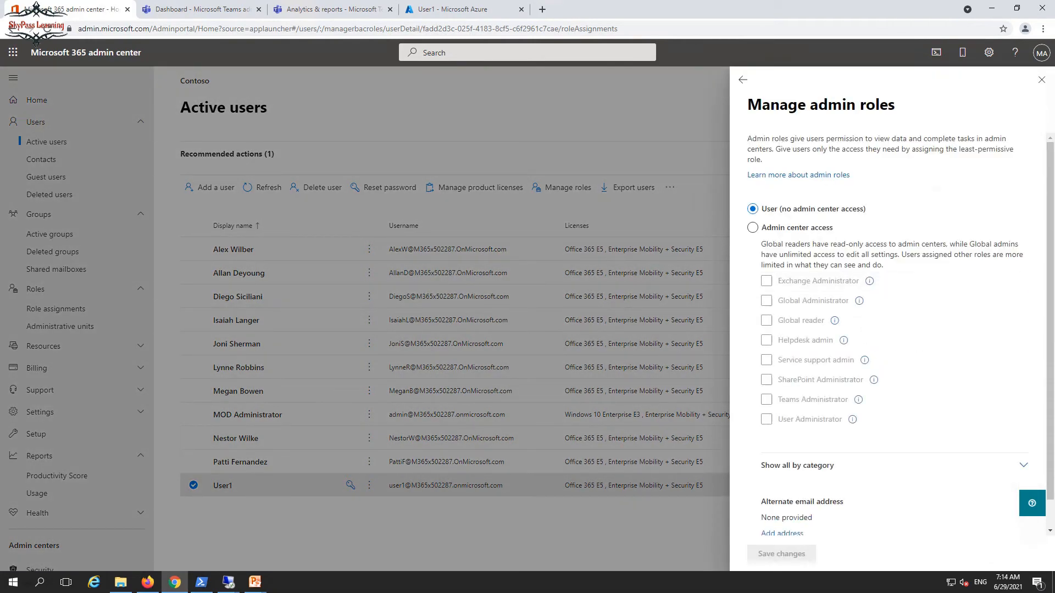
Step: Select Admin center access for User1, examine the assignable administrator roles, and leave the role settings without saving
scroll(890, 354, "down", 1)
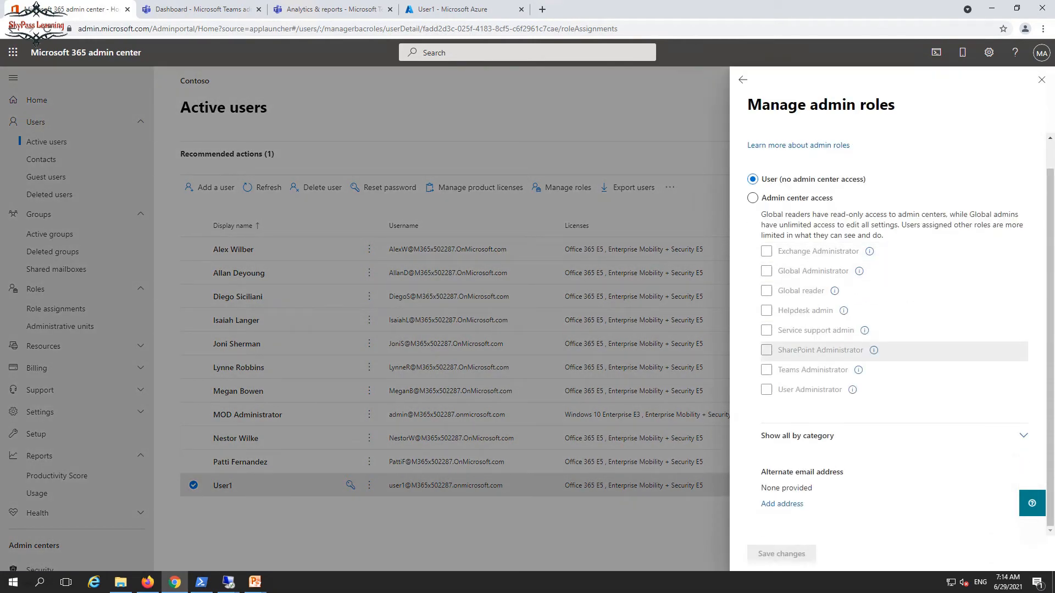
scroll(890, 354, "up", 1)
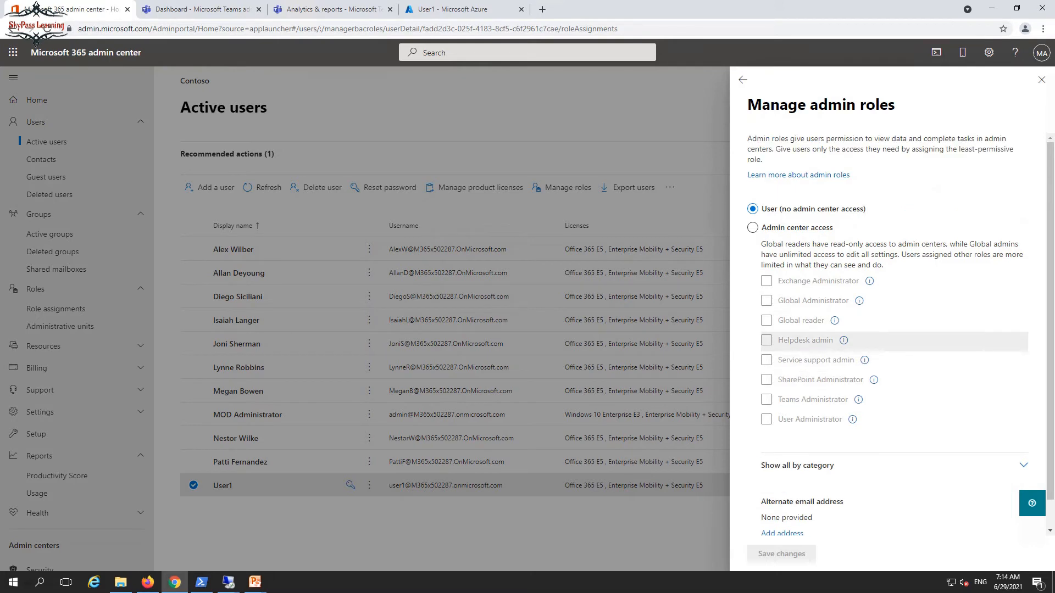
left_click(753, 227)
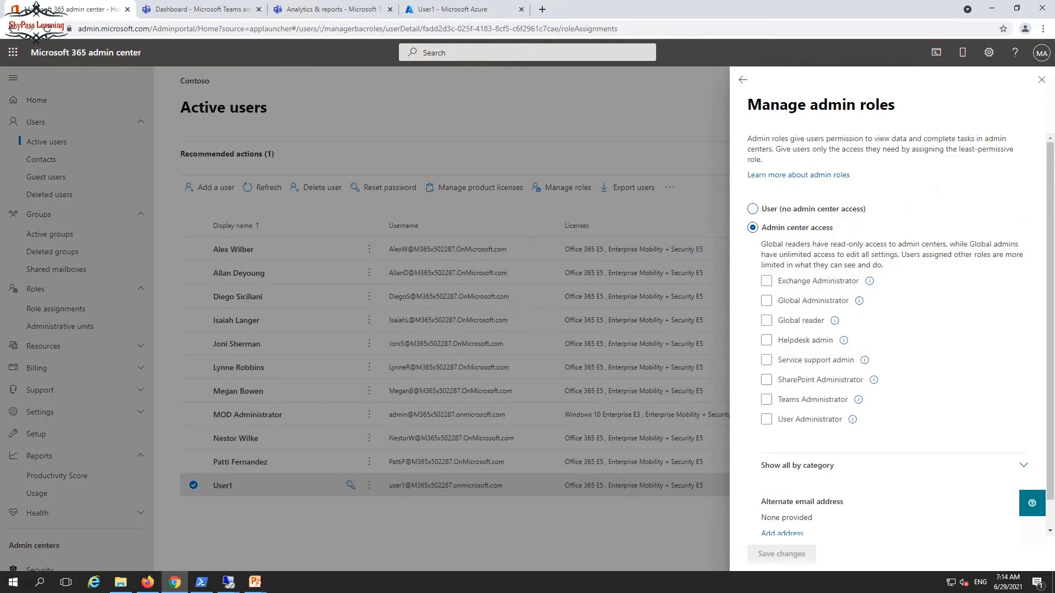
left_click(453, 9)
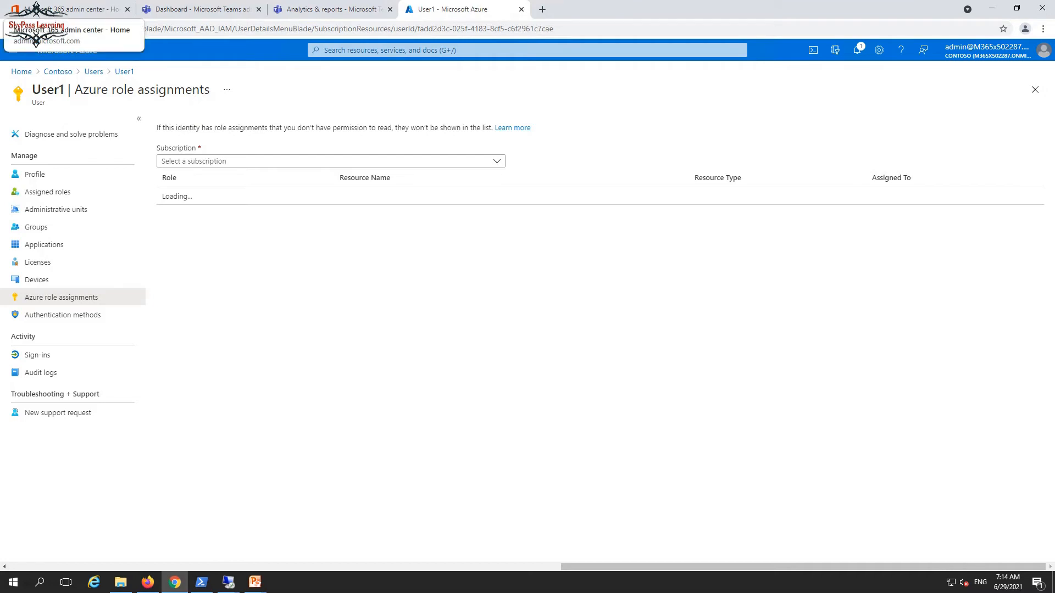
left_click(36, 8)
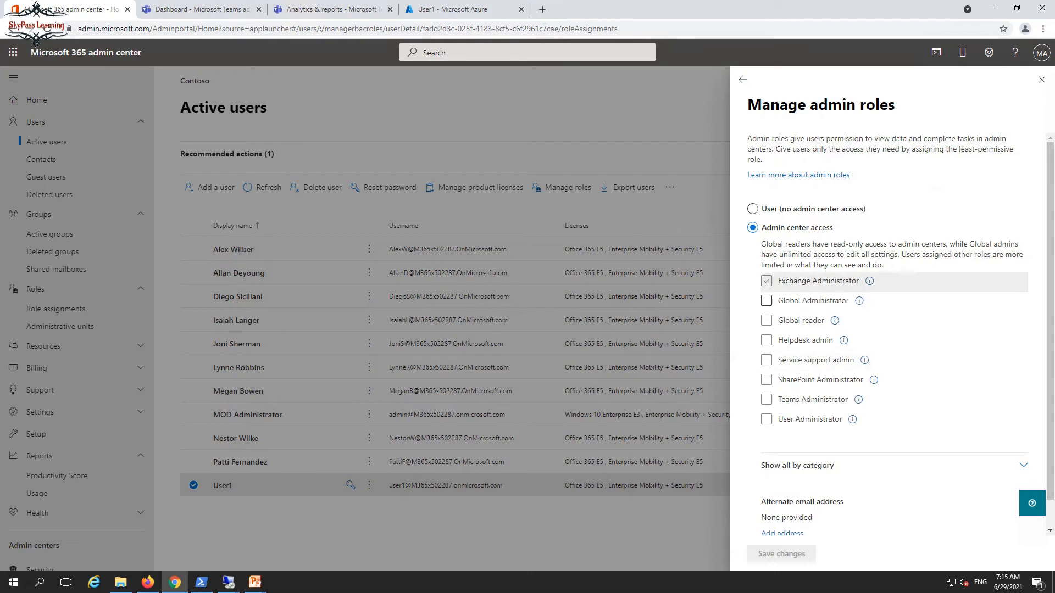
scroll(814, 358, "down", 1)
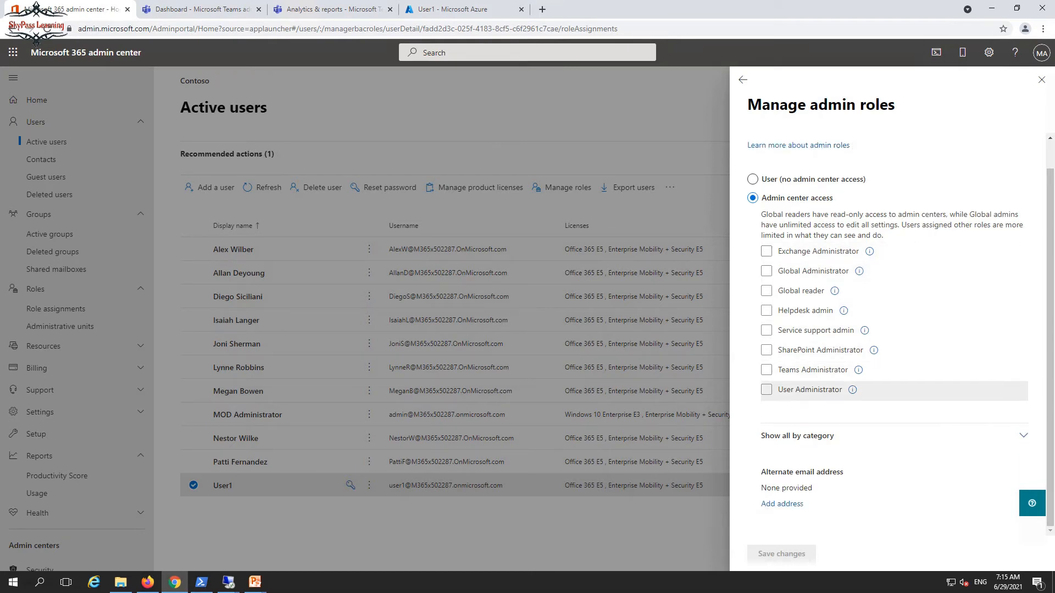
scroll(890, 296, "up", 1)
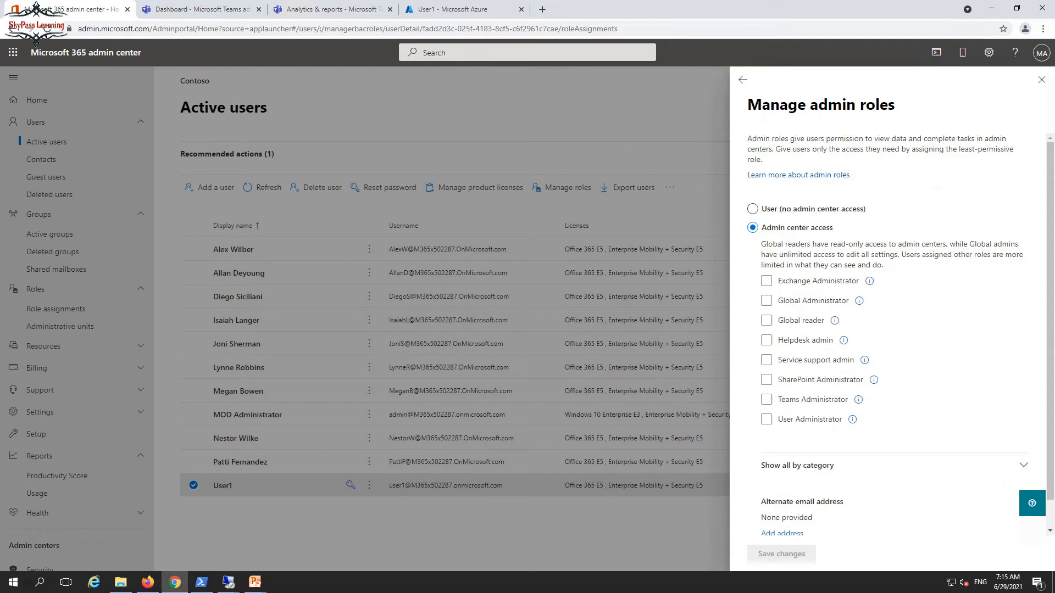
left_click(1041, 80)
Step: Open the first listed user's Azure role assignments in the Azure portal and check the available subscriptions
left_click(453, 9)
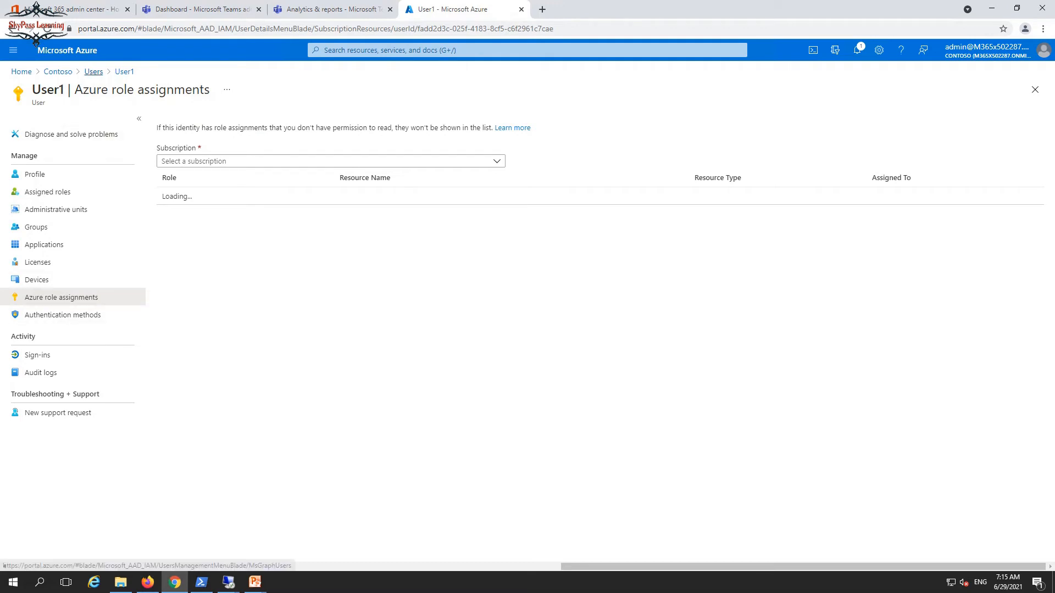
left_click(93, 71)
left_click(216, 223)
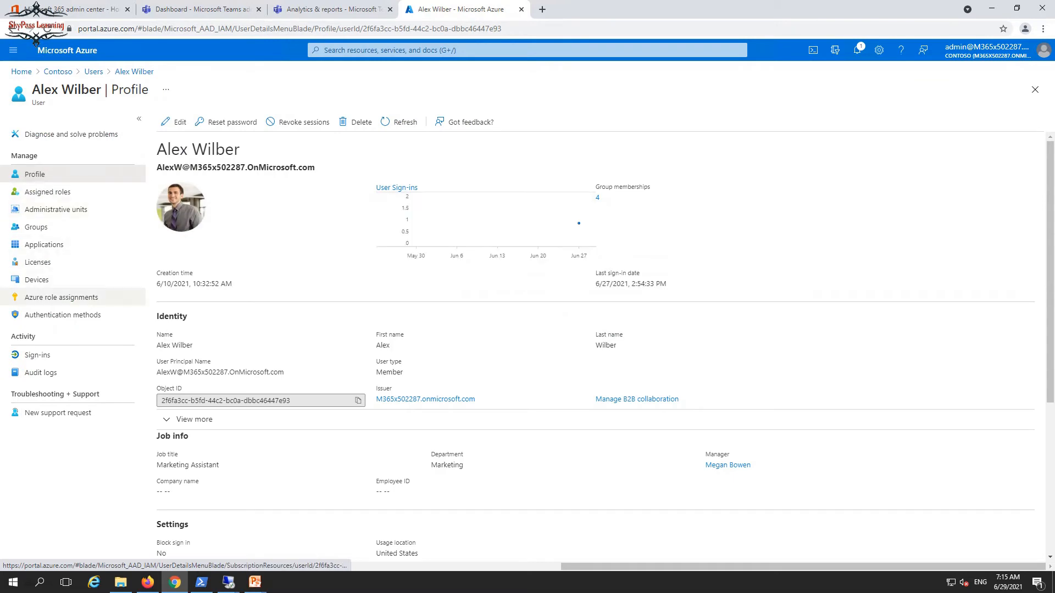
left_click(61, 297)
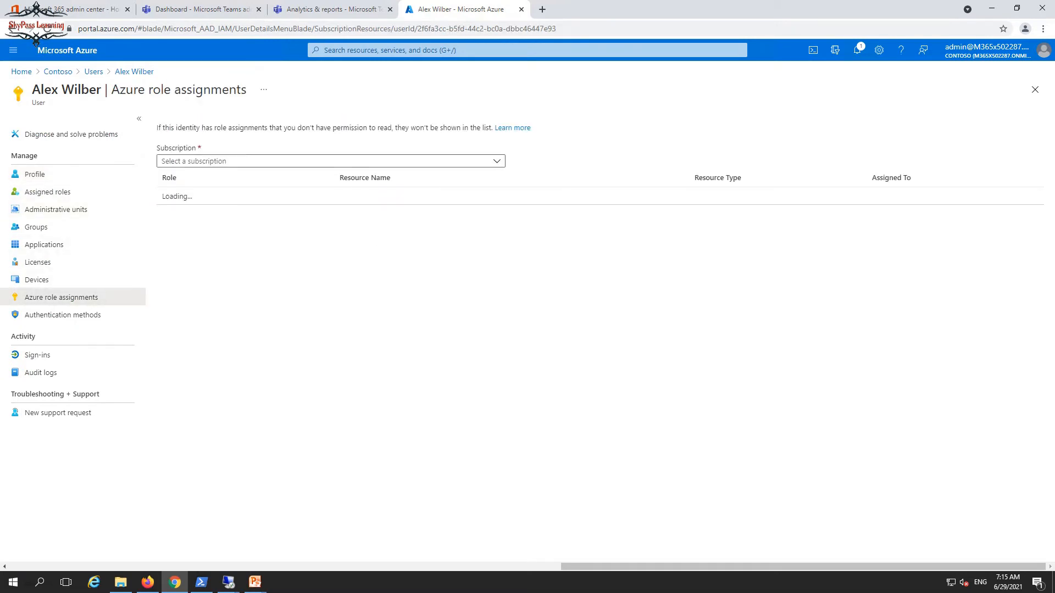
left_click(497, 161)
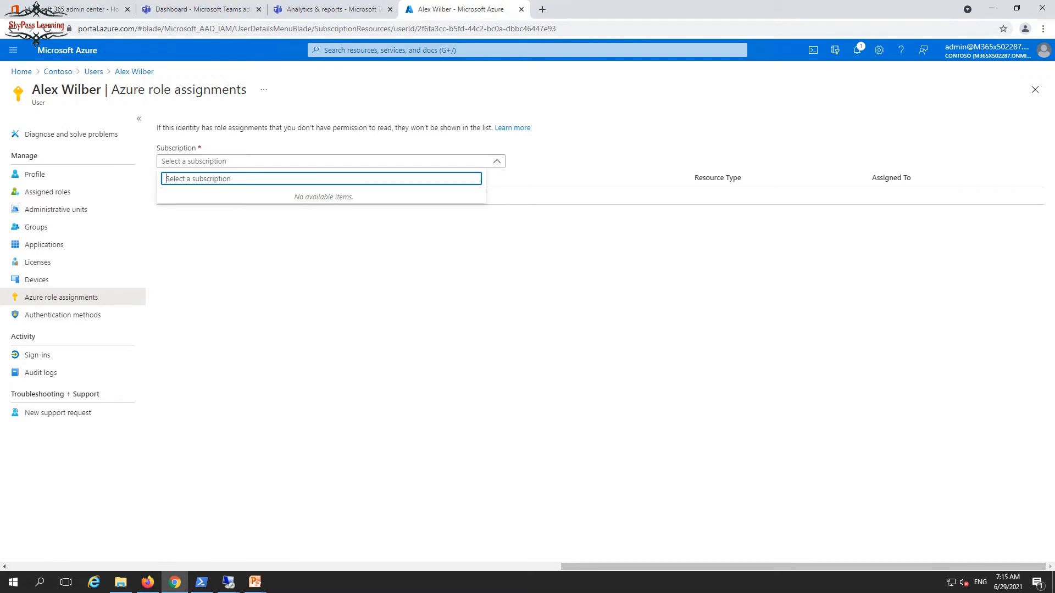
Step: Switch to the PowerPoint slide show and advance through the Teams threat management slide and on to security reports and alerts
mouse_move(255, 581)
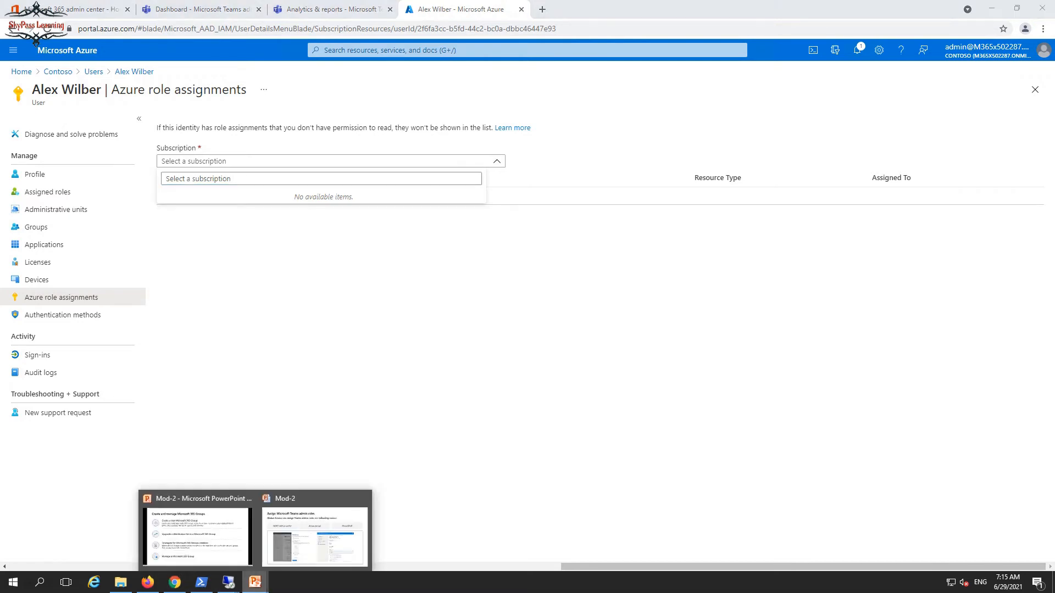
left_click(318, 527)
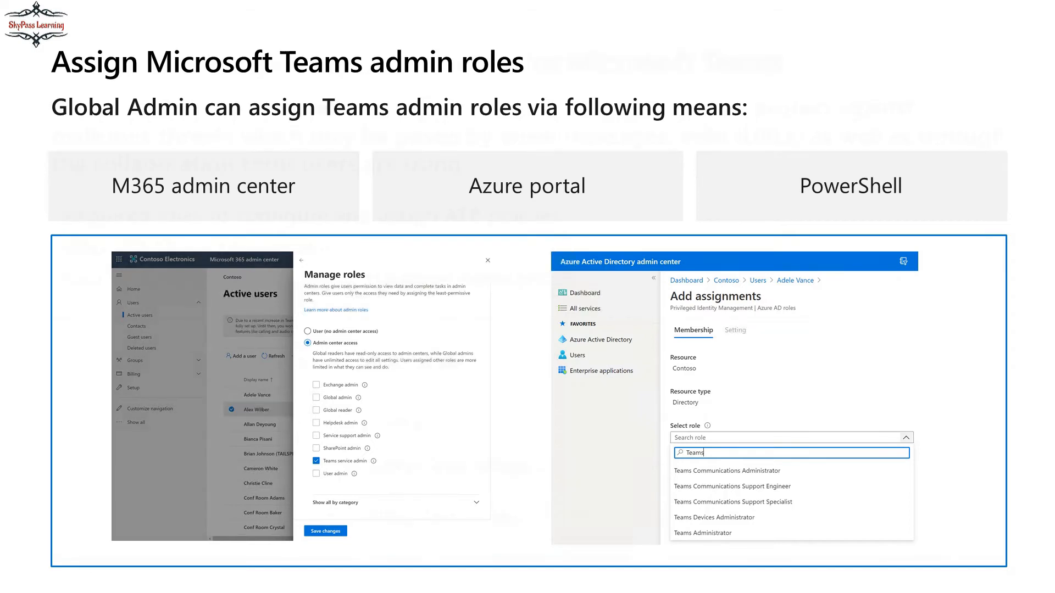
key("Right")
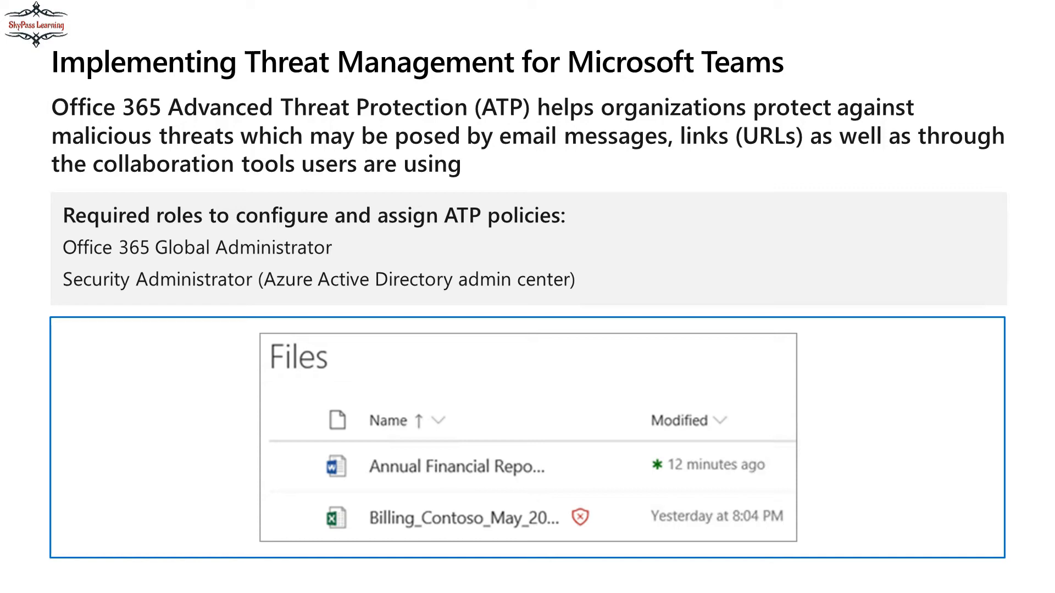
key("Right")
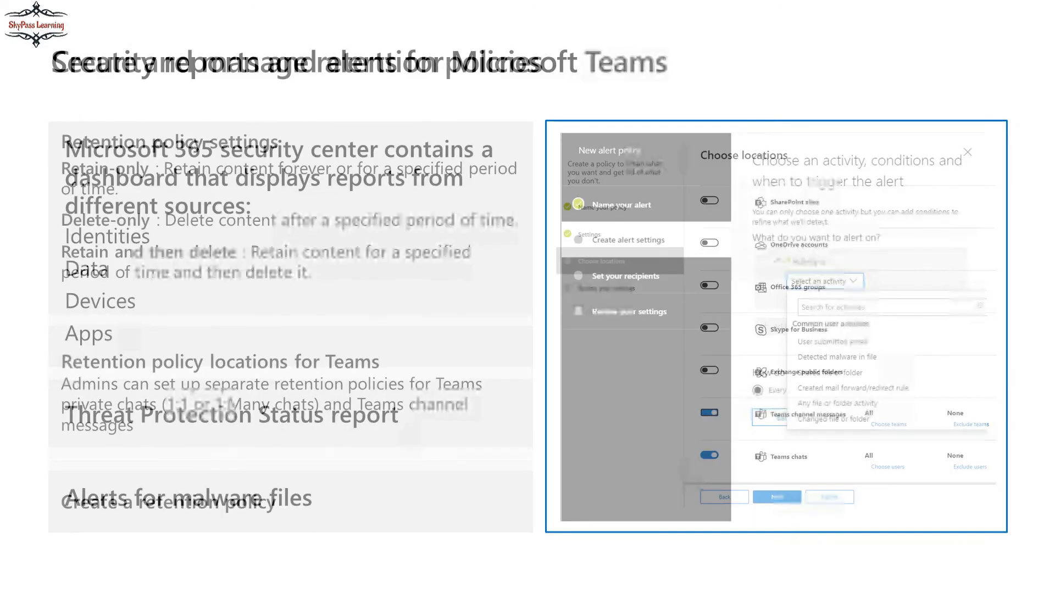
Step: Switch to the Microsoft 365 admin center in the browser and discard the unsaved admin role changes for User1
key("alt+Tab")
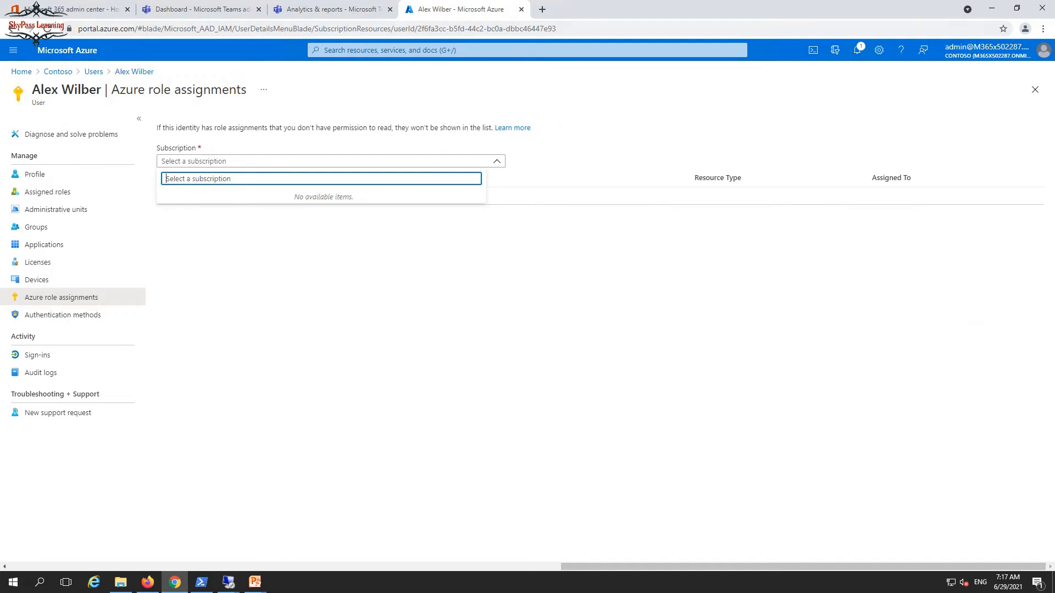
key("ctrl+Tab")
left_click(439, 334)
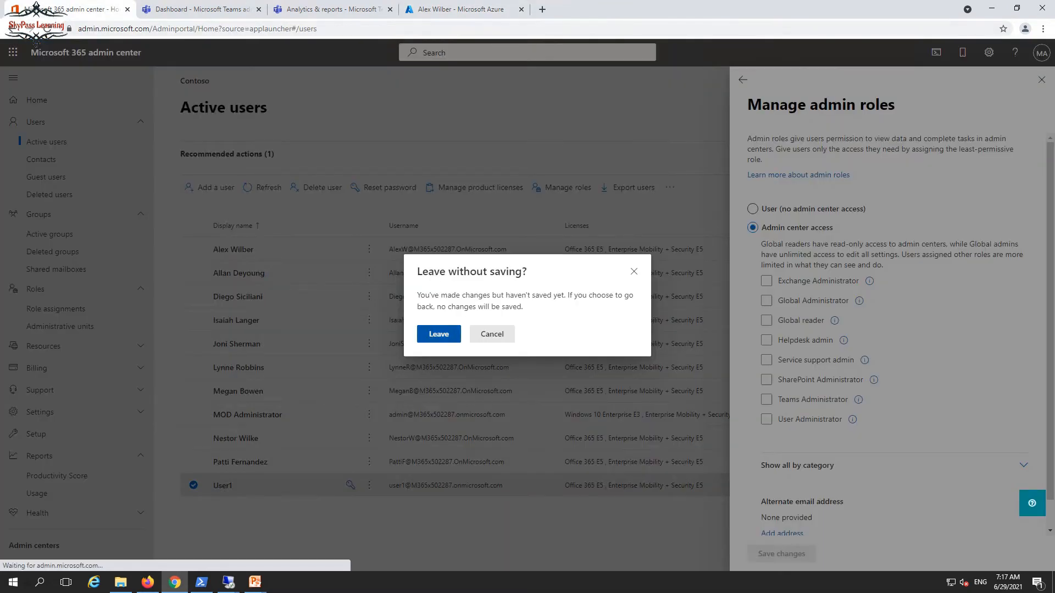
Step: Open the Security and Azure Active Directory admin centers from the Microsoft 365 admin center, dismissing the browser's tab-grouping tip
scroll(77, 368, "down", 3)
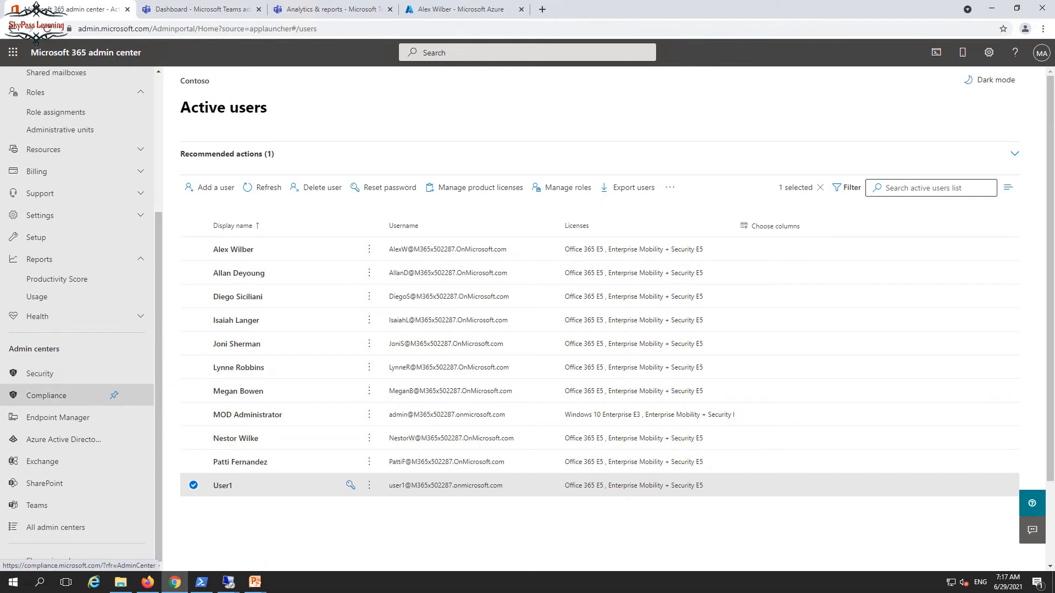
left_click(157, 373)
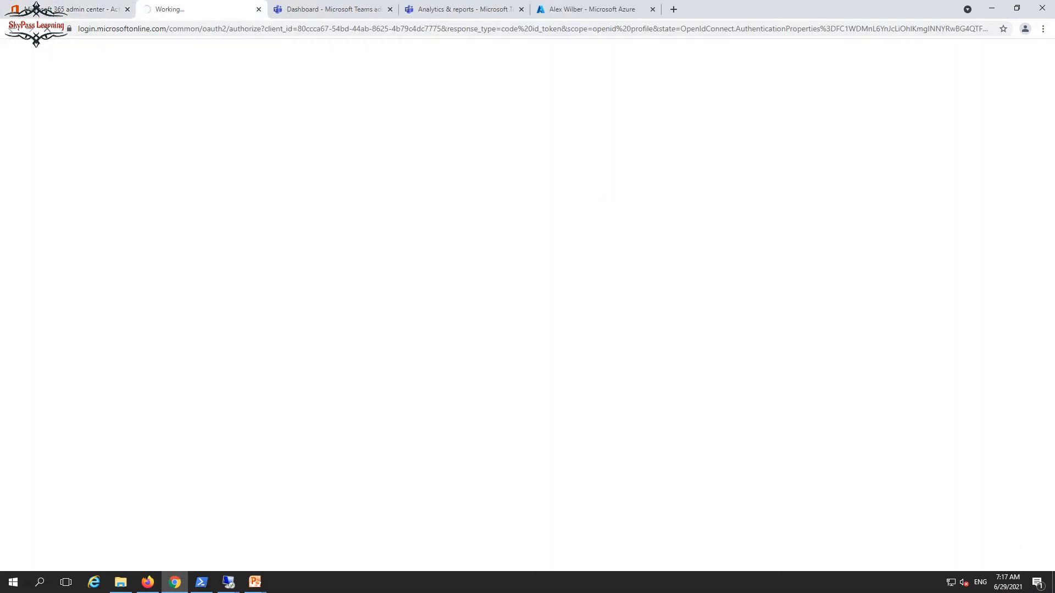
left_click(71, 9)
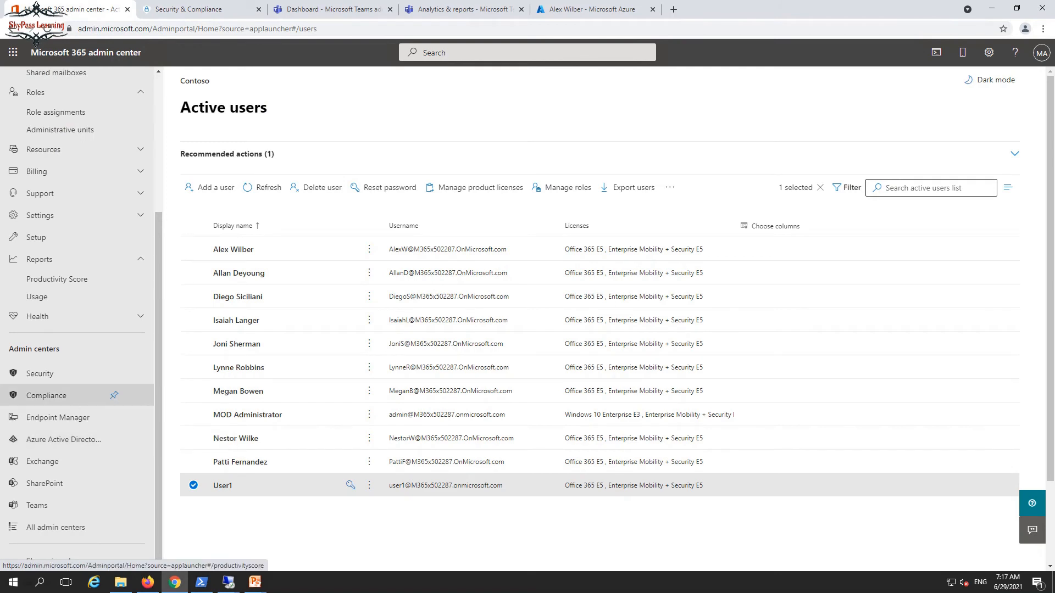
left_click(189, 9)
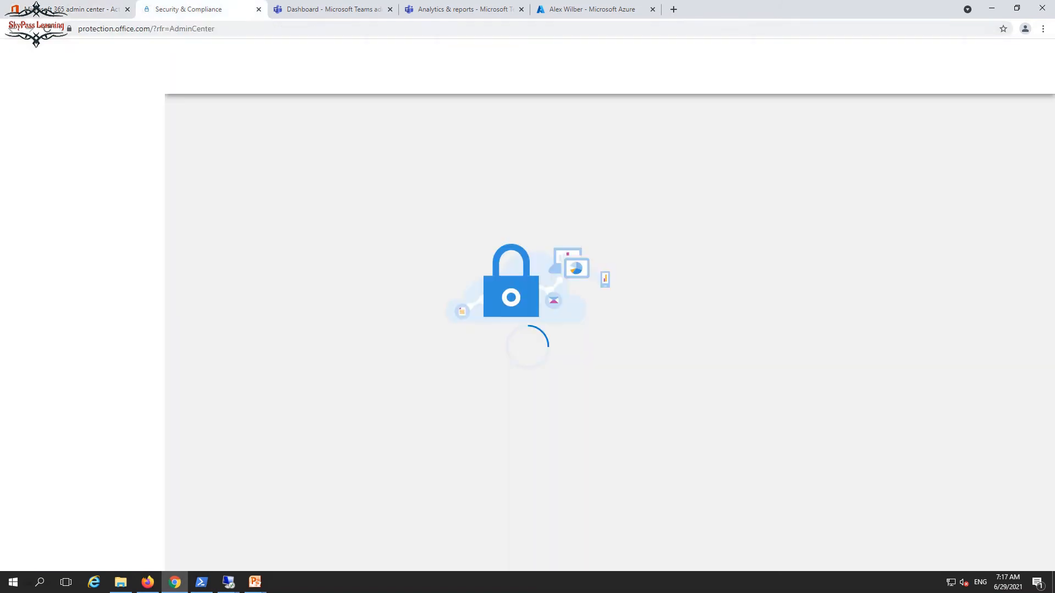
left_click(71, 10)
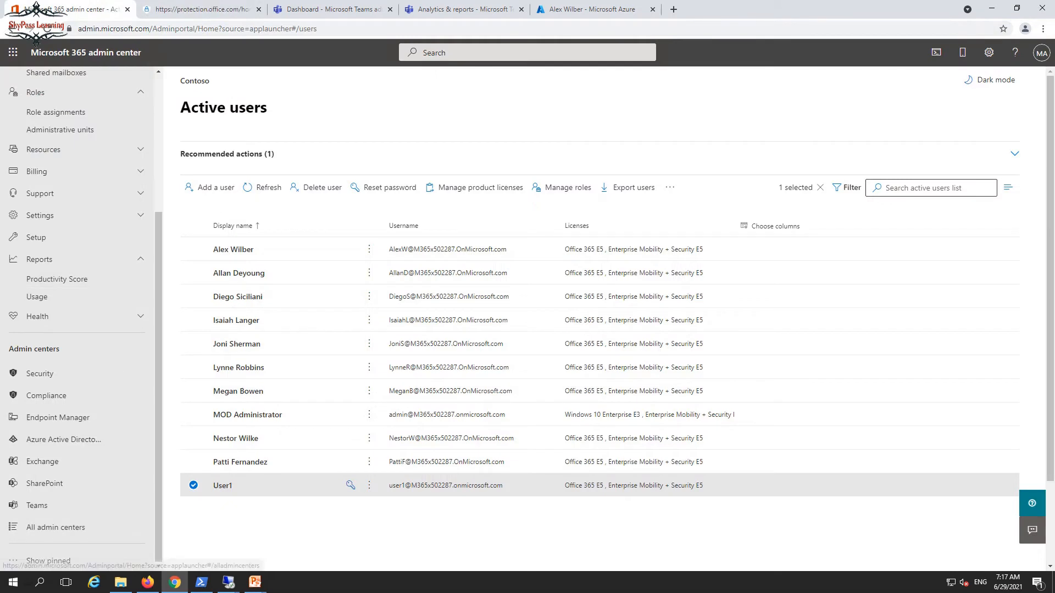
left_click(63, 439)
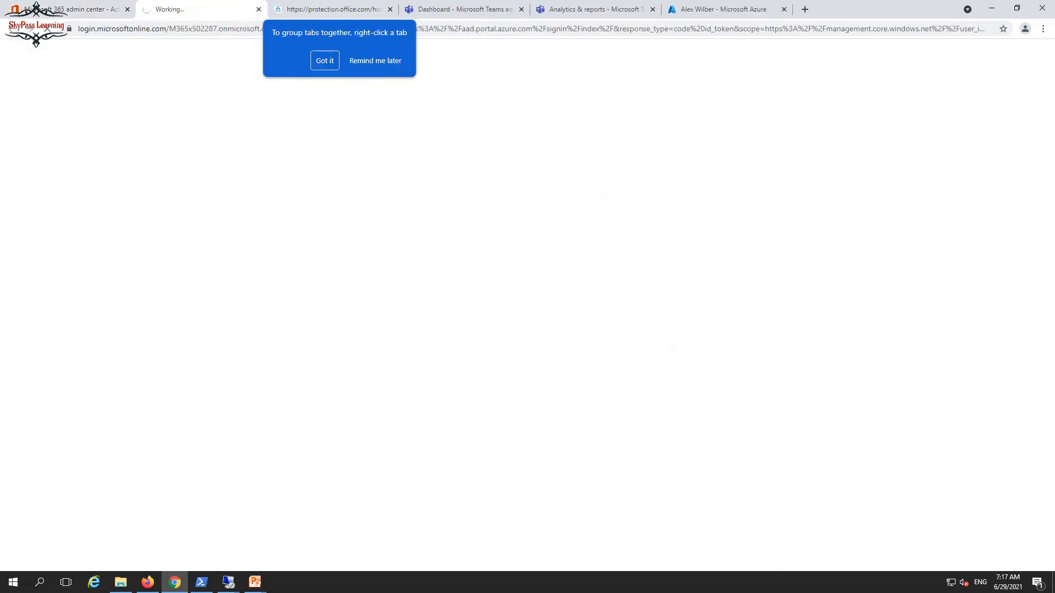
left_click(325, 60)
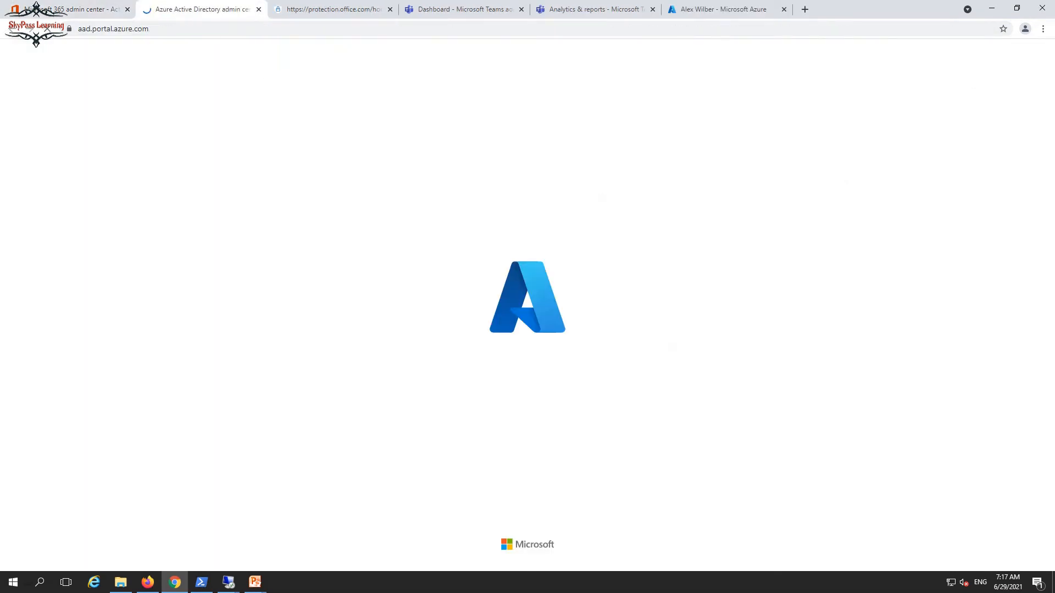
Step: View the Office 365 Security & Compliance home page and open security.microsoft.com in a new browser tab
left_click(333, 9)
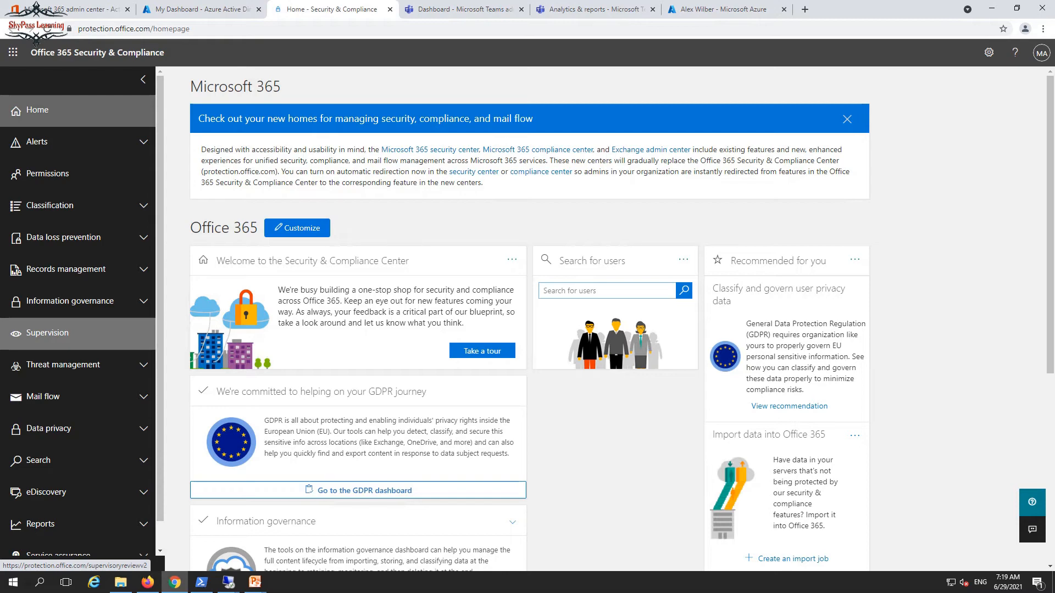
key("ctrl+t")
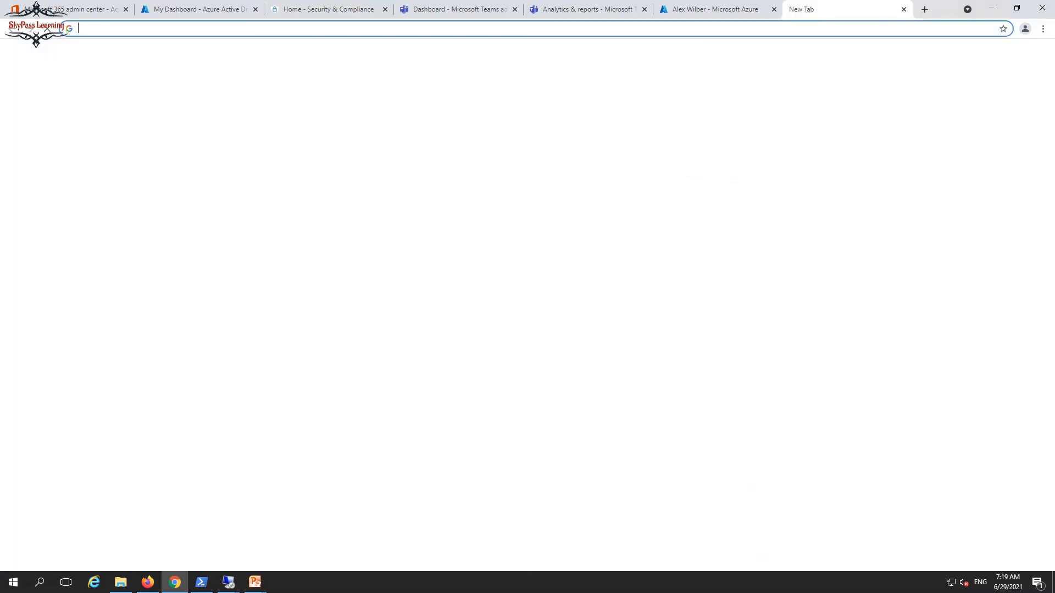
type("security.microsoft.com")
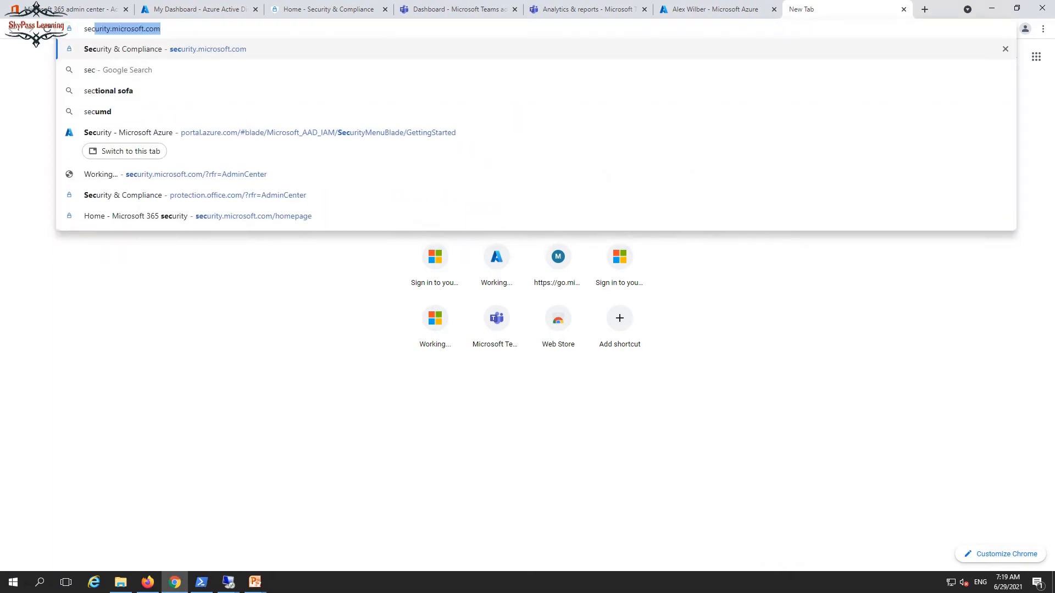
key("Return")
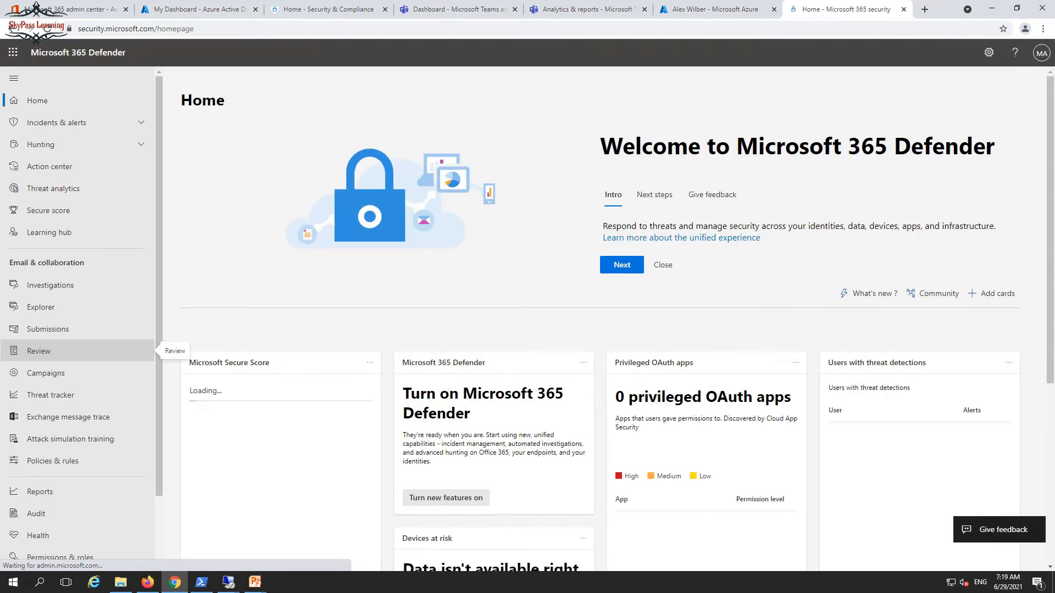
Step: Open the Microsoft Secure Score overview and look over the Defender portal's available sections
scroll(77, 343, "down", 2)
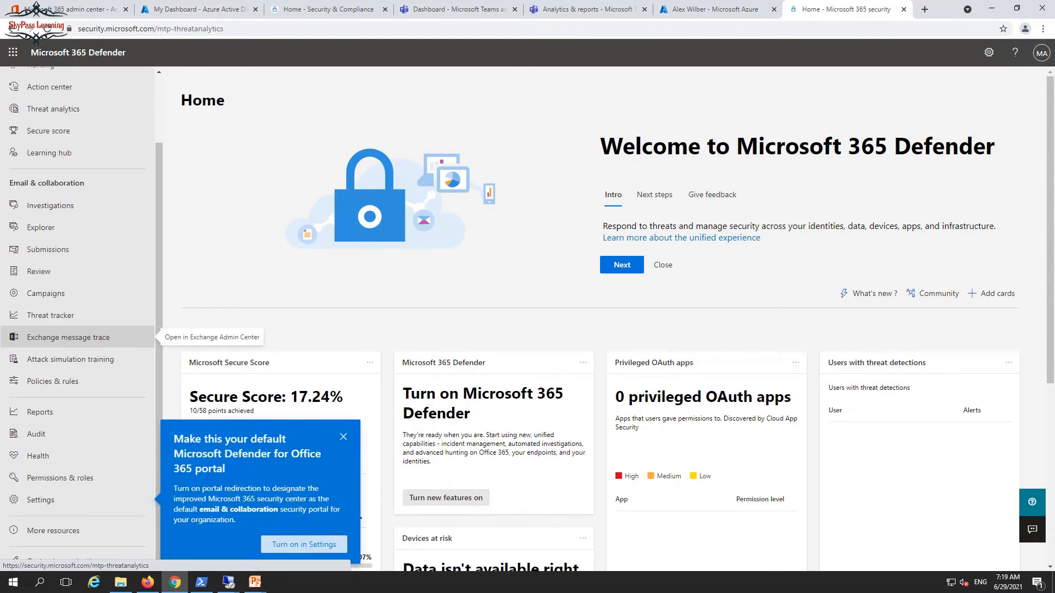
left_click(54, 109)
left_click(50, 131)
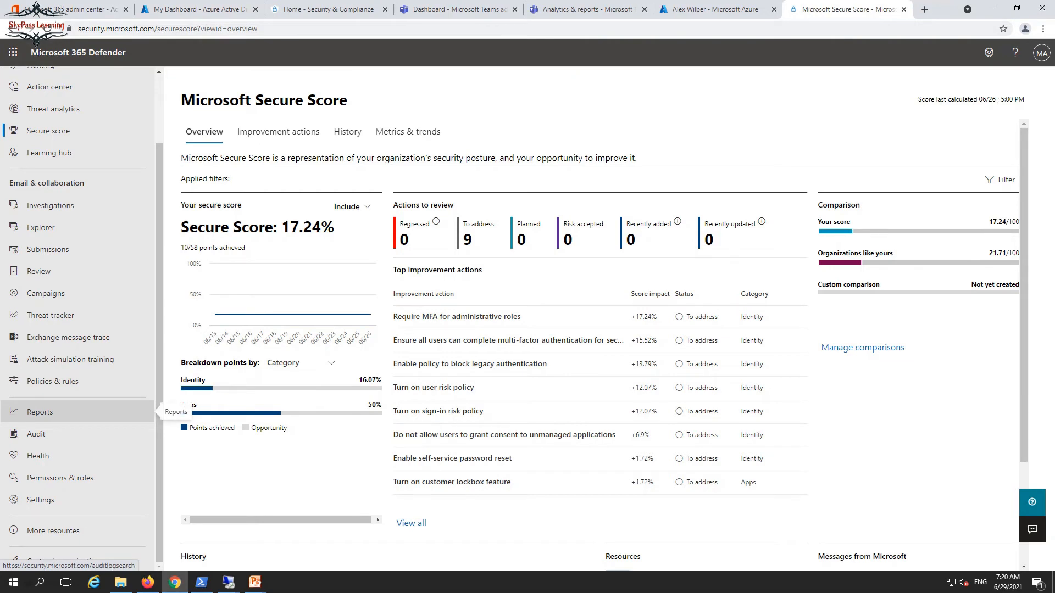
scroll(148, 392, "up", 1)
scroll(149, 388, "down", 1)
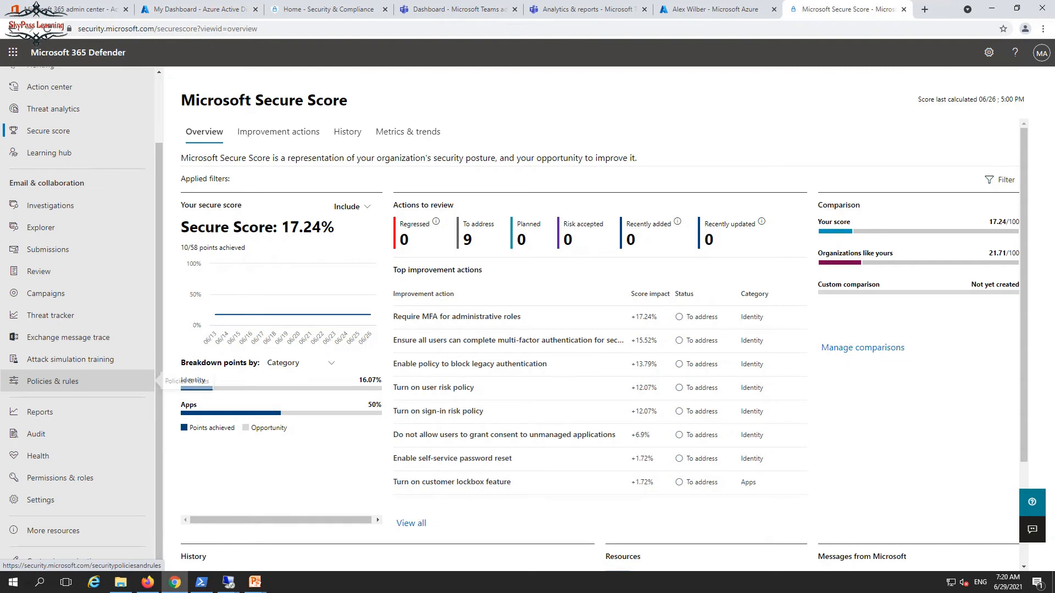
scroll(82, 220, "up", 2)
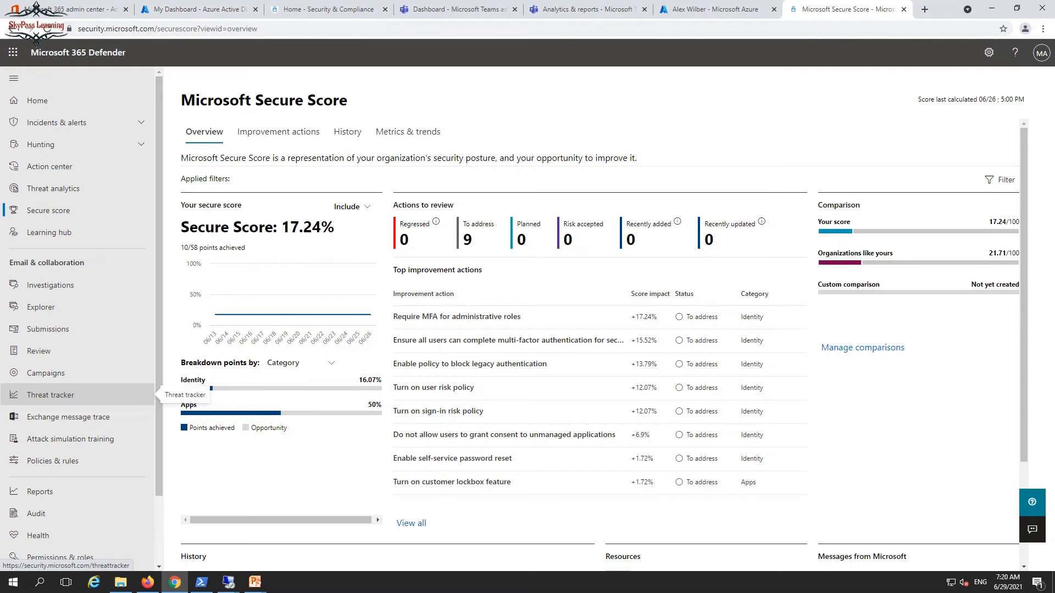
Step: Open the Safe Attachments threat policies, view the blank policy creation form, and return to the Threat policies list
left_click(52, 461)
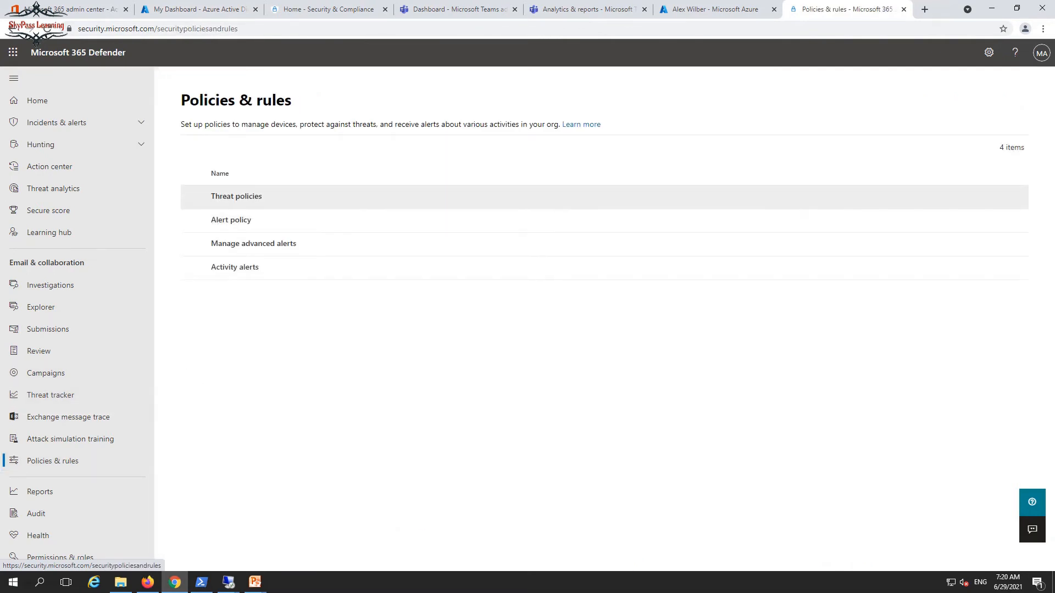
left_click(236, 196)
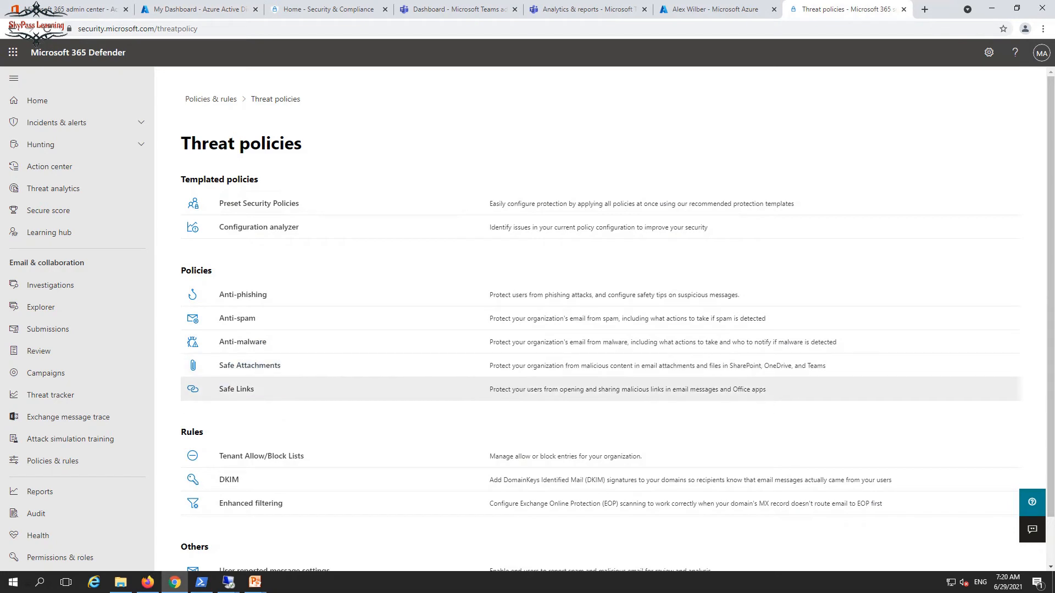
left_click(250, 365)
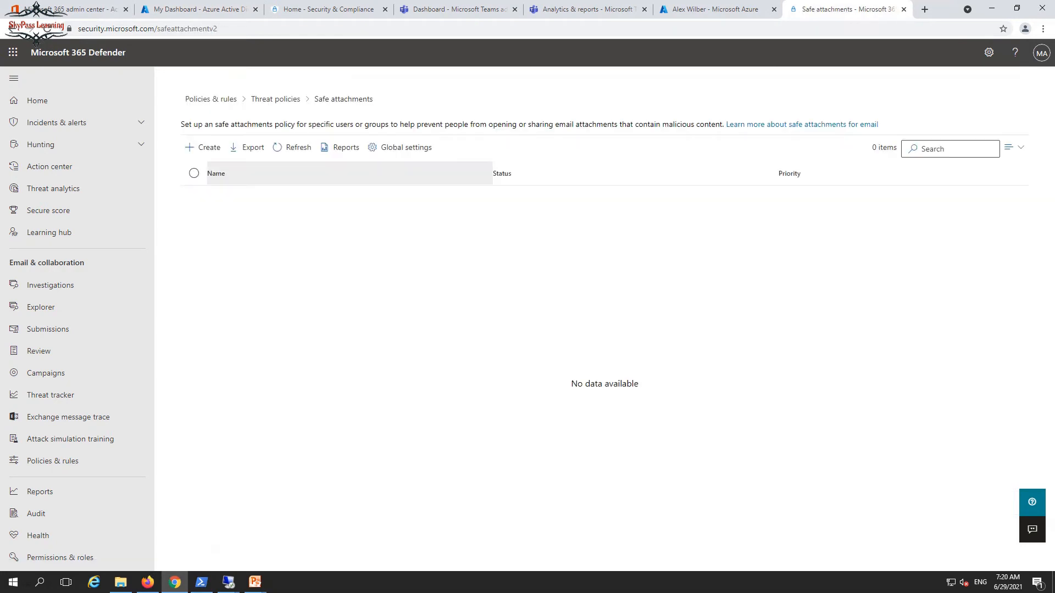
left_click(203, 147)
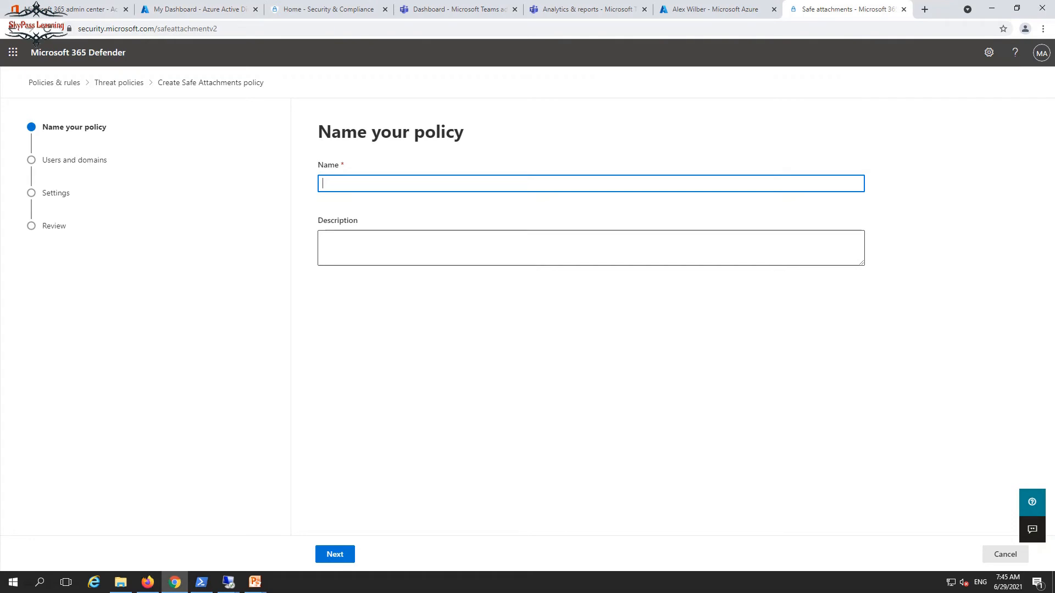
left_click(119, 83)
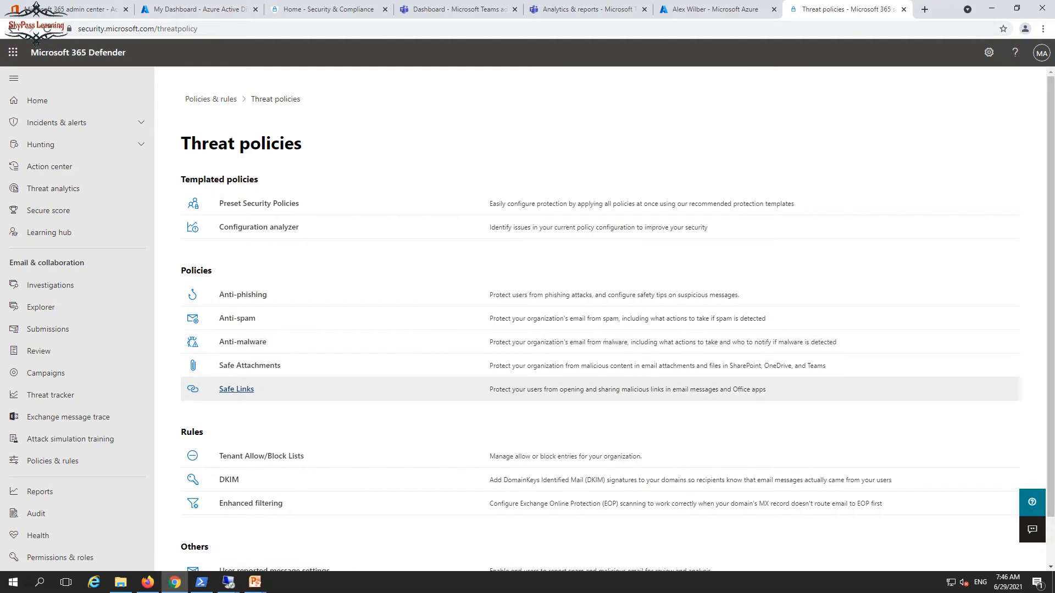
Step: Start a new Safe Links policy named "ads" and continue to its users and domains
left_click(237, 389)
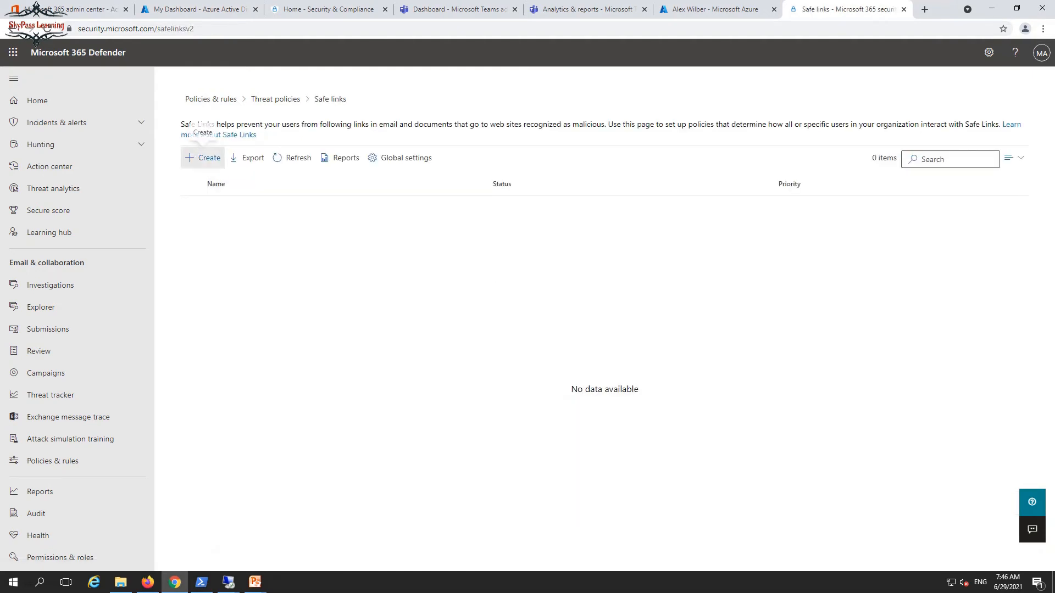
left_click(204, 158)
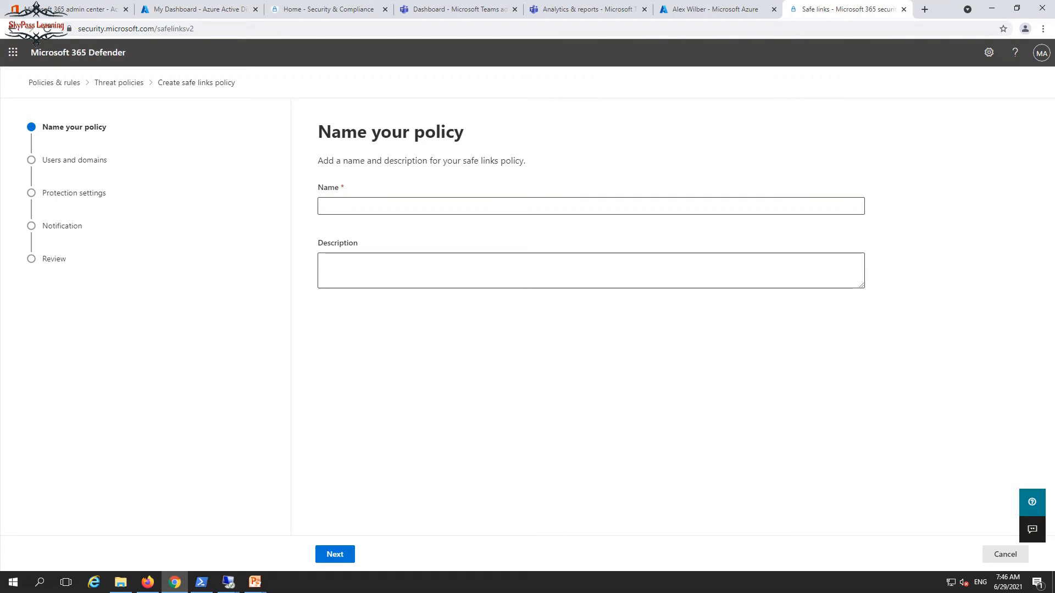
left_click(323, 206)
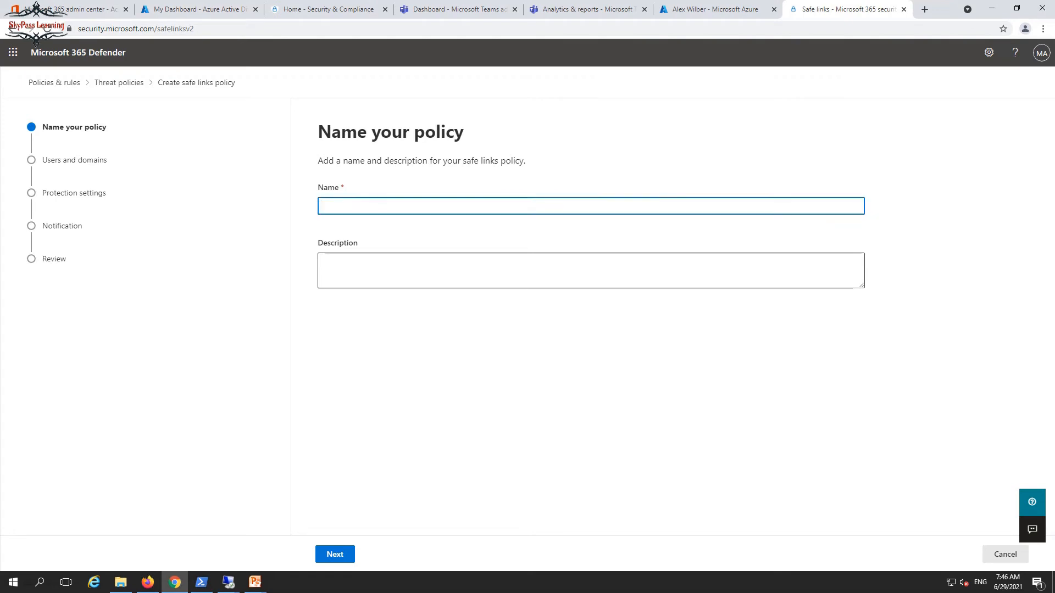
type("ads")
left_click(334, 555)
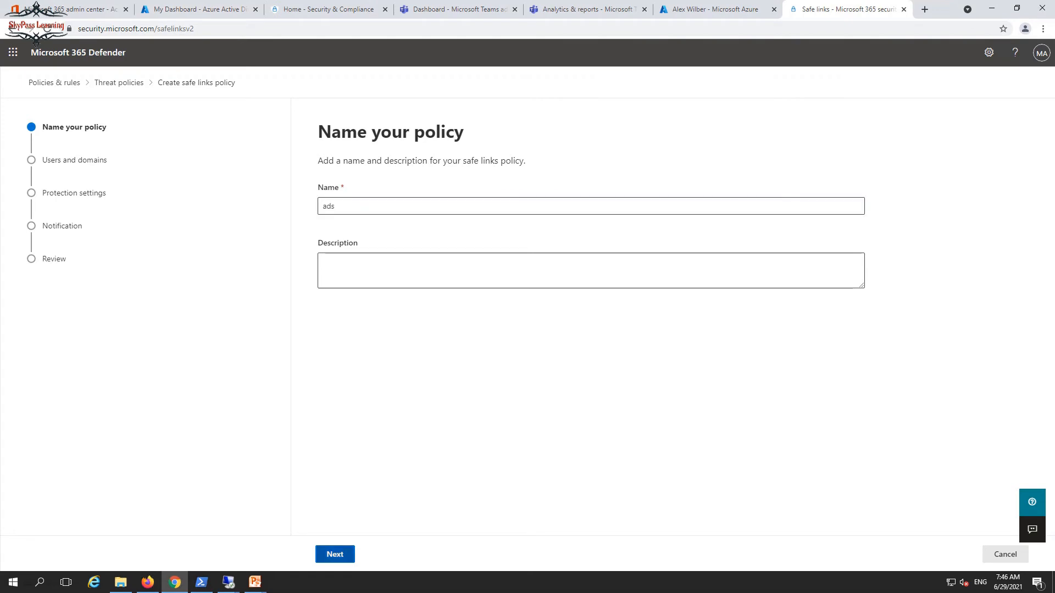
Step: Include User1 in the Safe Links policy, view its protection settings, and abandon it for the Threat policies list
left_click(383, 554)
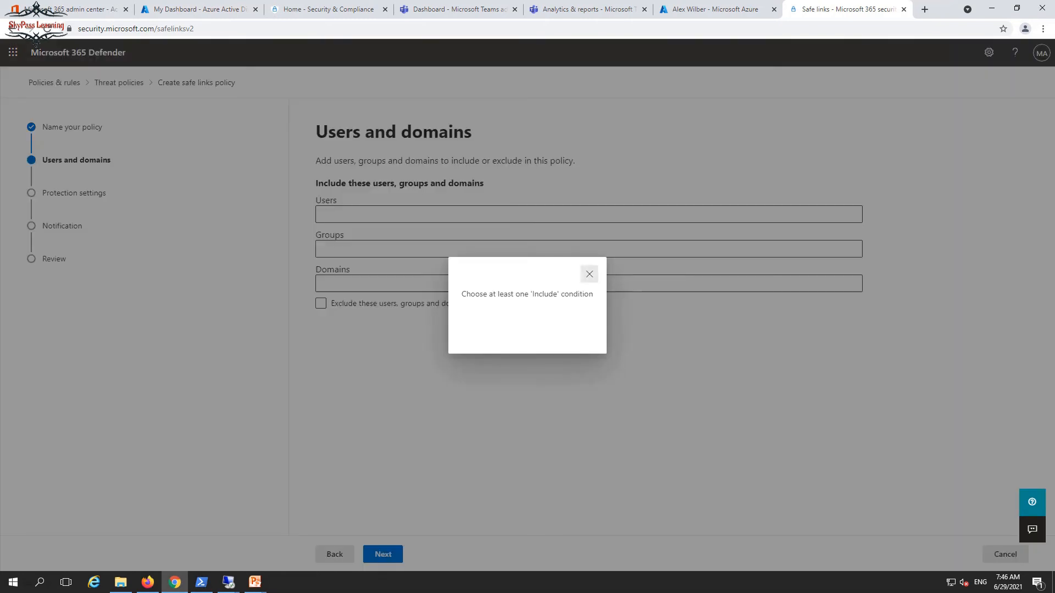
left_click(589, 274)
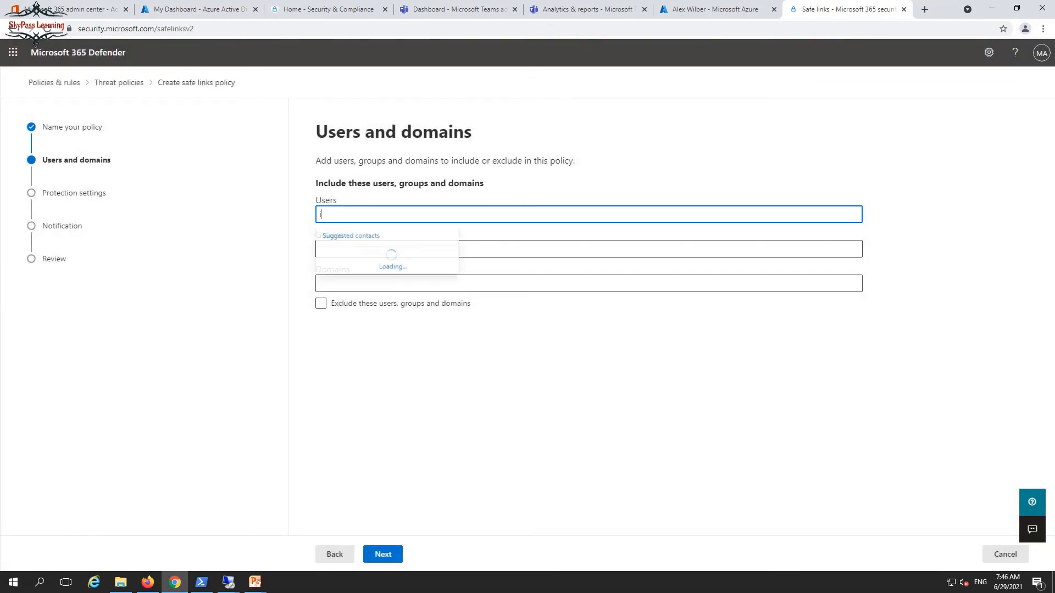
type("user")
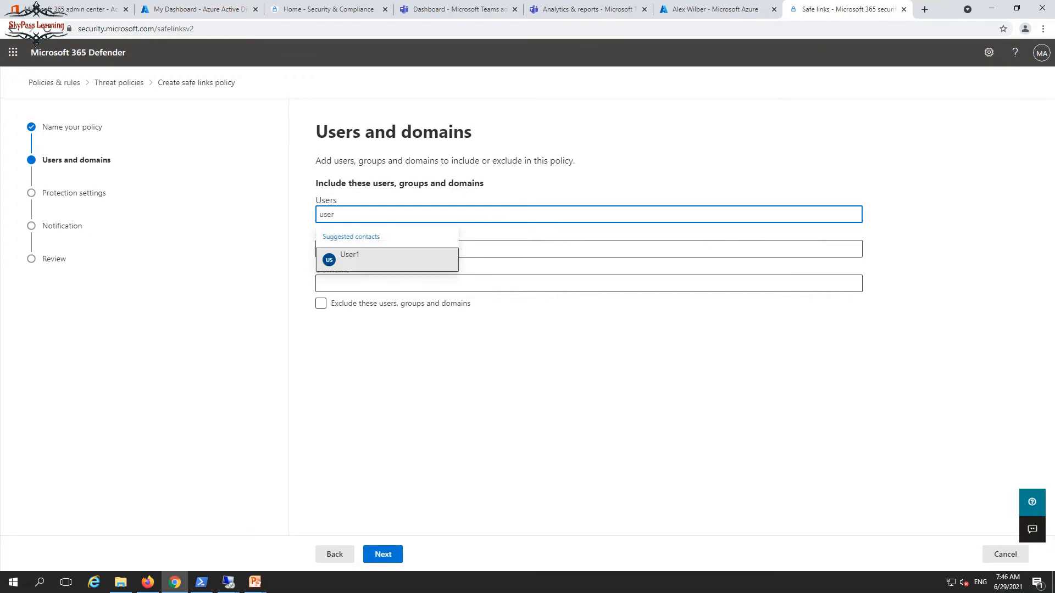
key("Return")
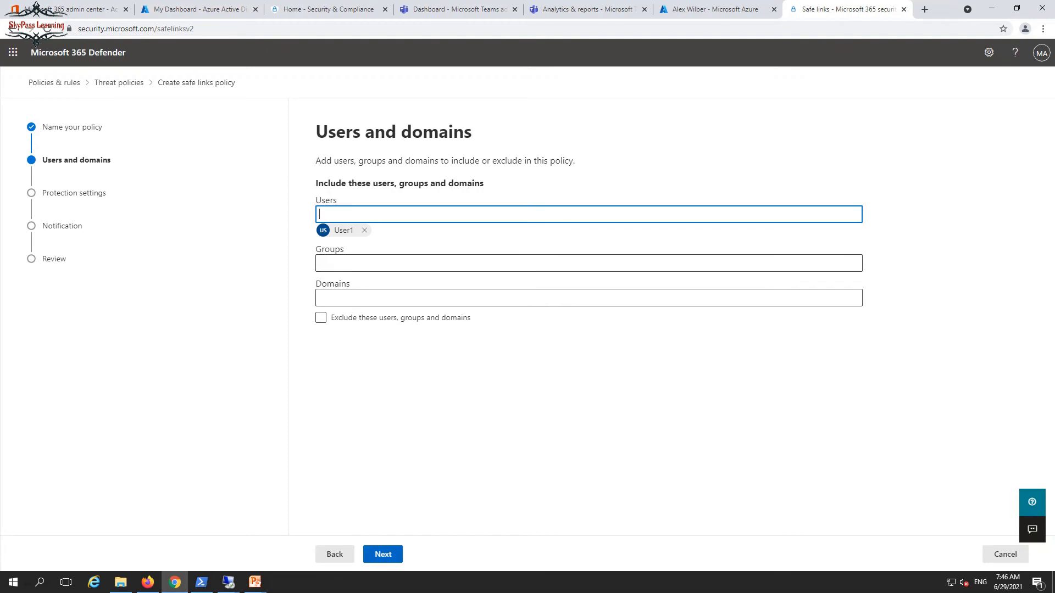
left_click(383, 554)
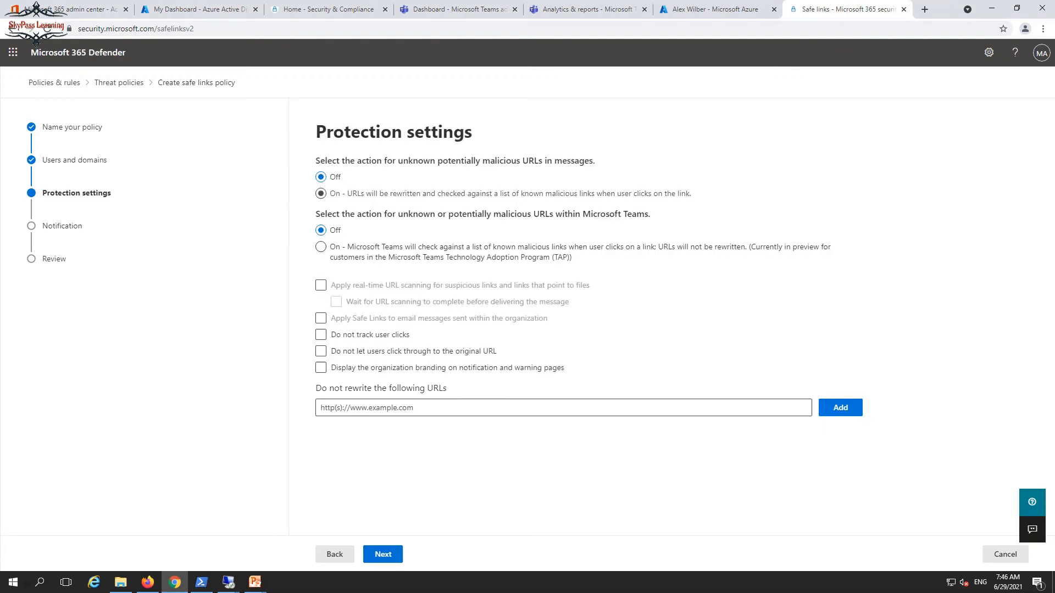
left_click(321, 368)
left_click(119, 82)
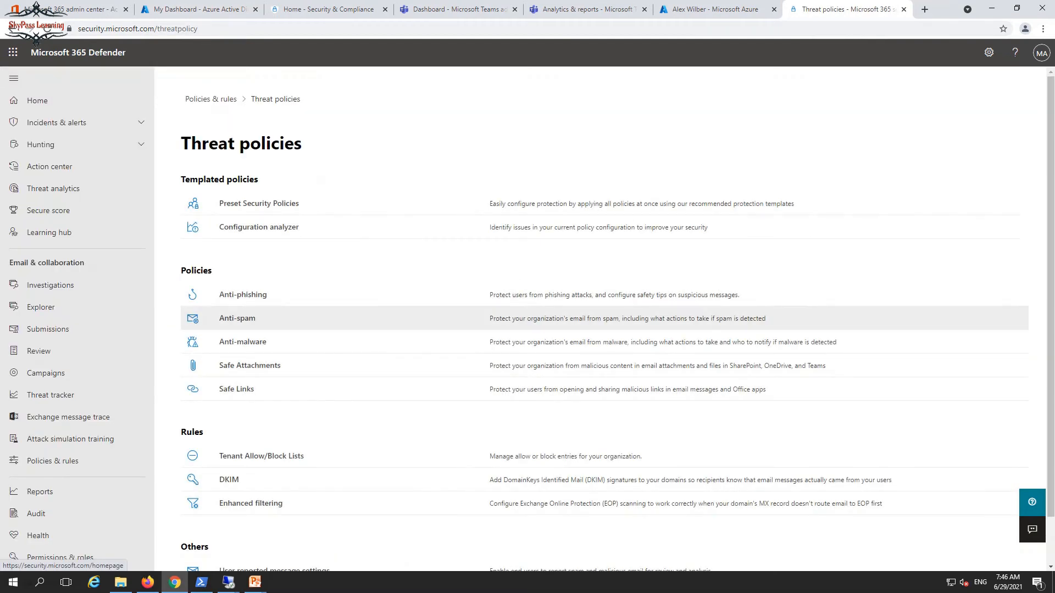
Step: Draft a Safe Attachments policy named "fds" for User1 as far as its malware response settings, and leave it unsaved
left_click(247, 431)
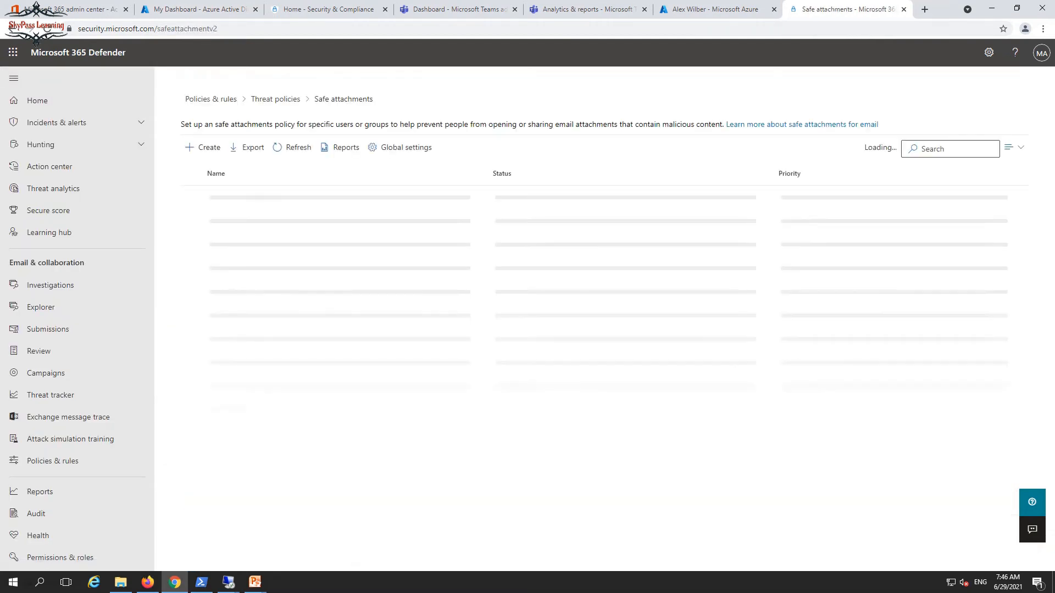
left_click(203, 147)
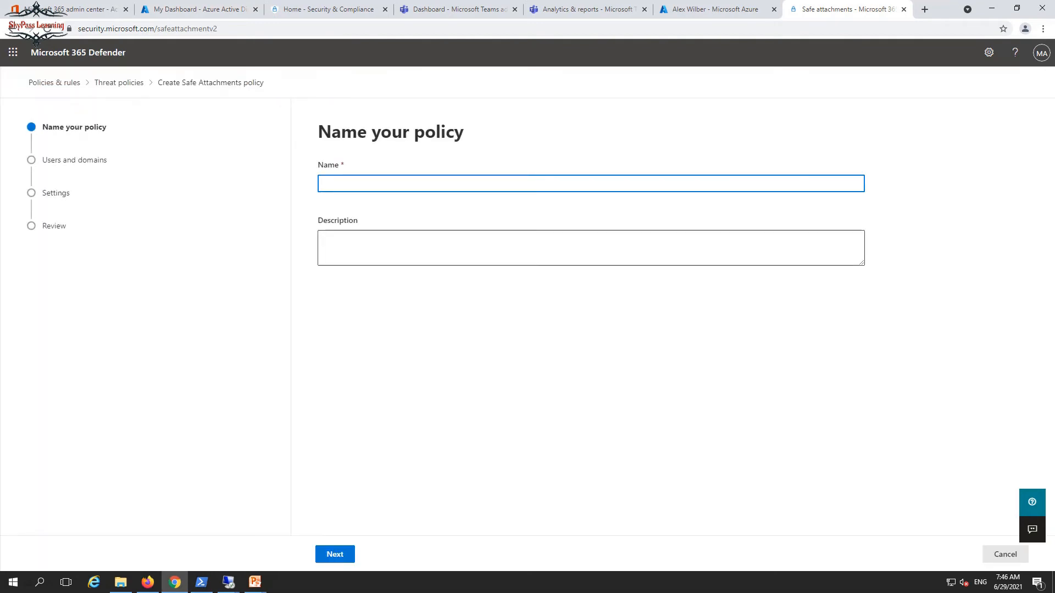
type("fds")
left_click(335, 554)
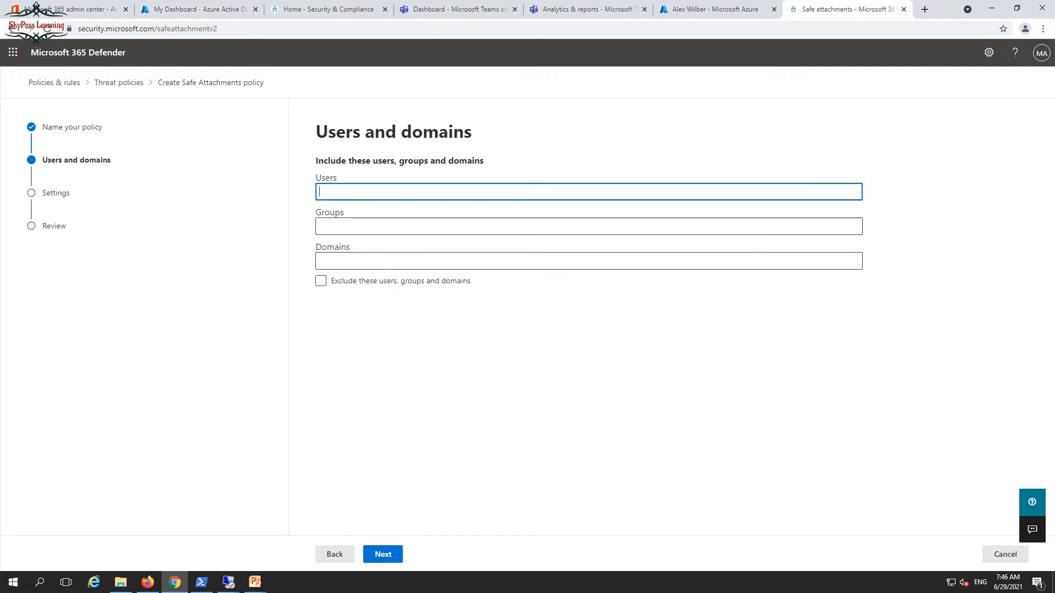
type("user")
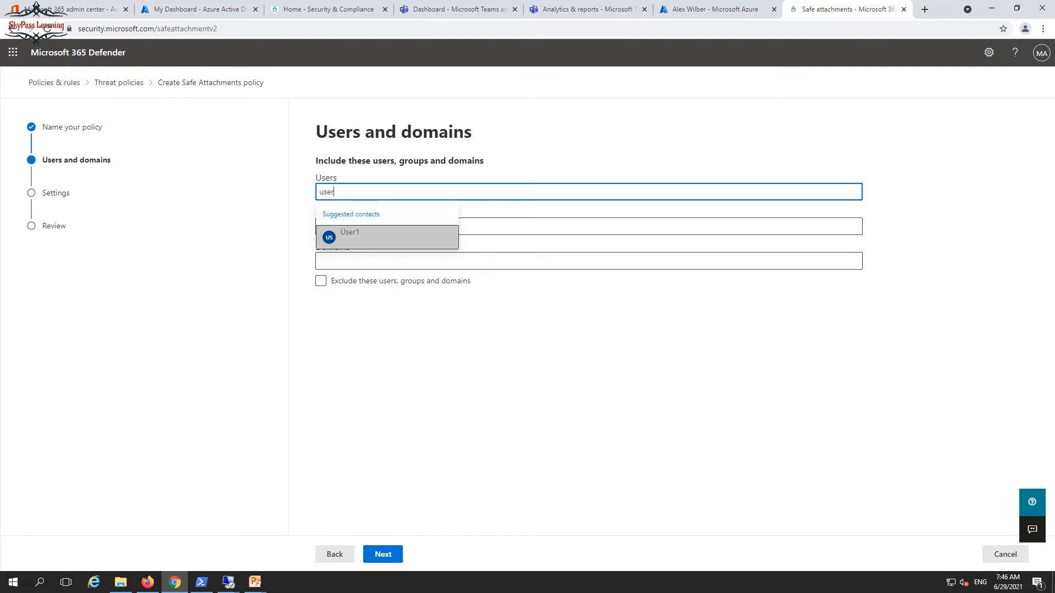
left_click(387, 238)
left_click(383, 554)
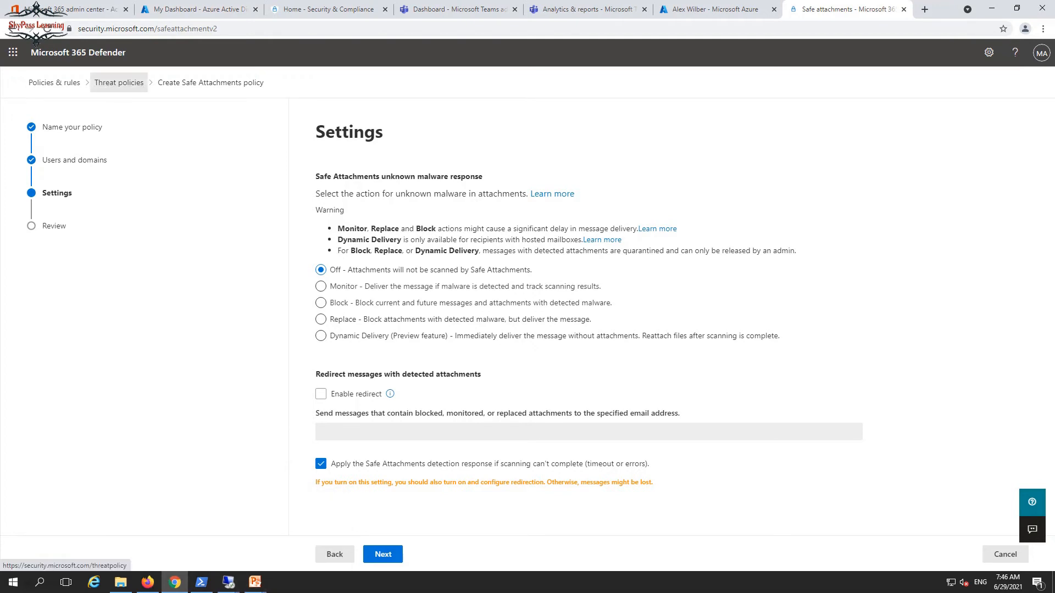
left_click(119, 82)
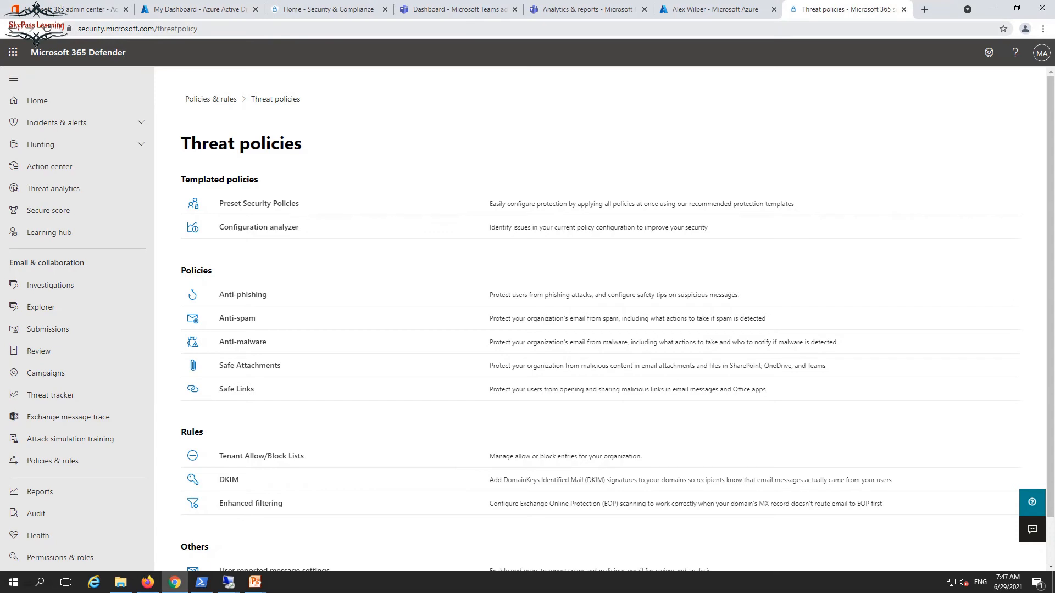
Step: Highlight the Defender portal's base address, open Security from the Microsoft 365 admin center for comparison, and return to the Threat policies page
left_click_drag(155, 28, 69, 30)
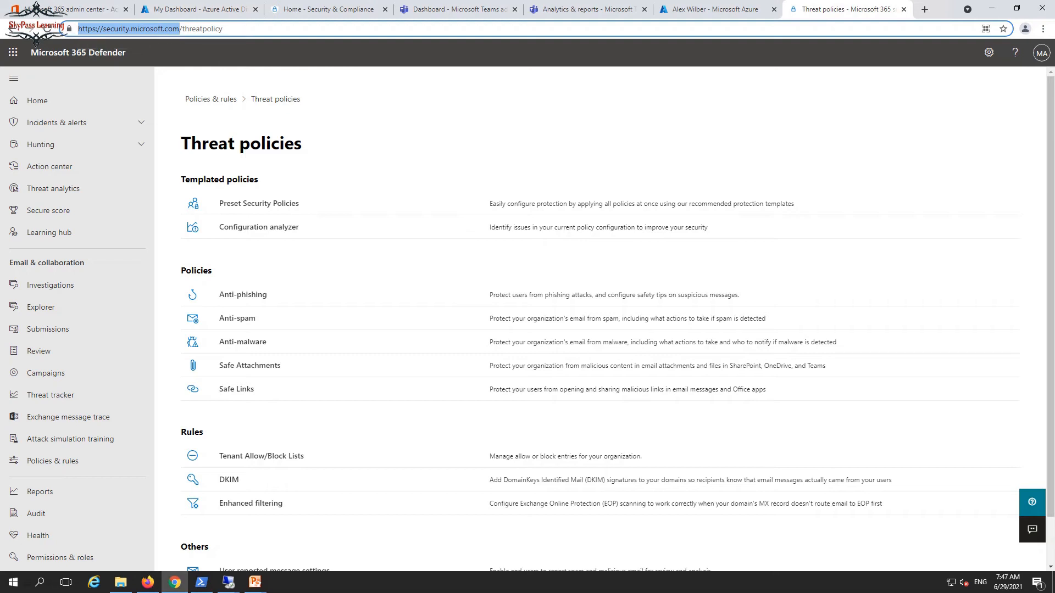
left_click(69, 9)
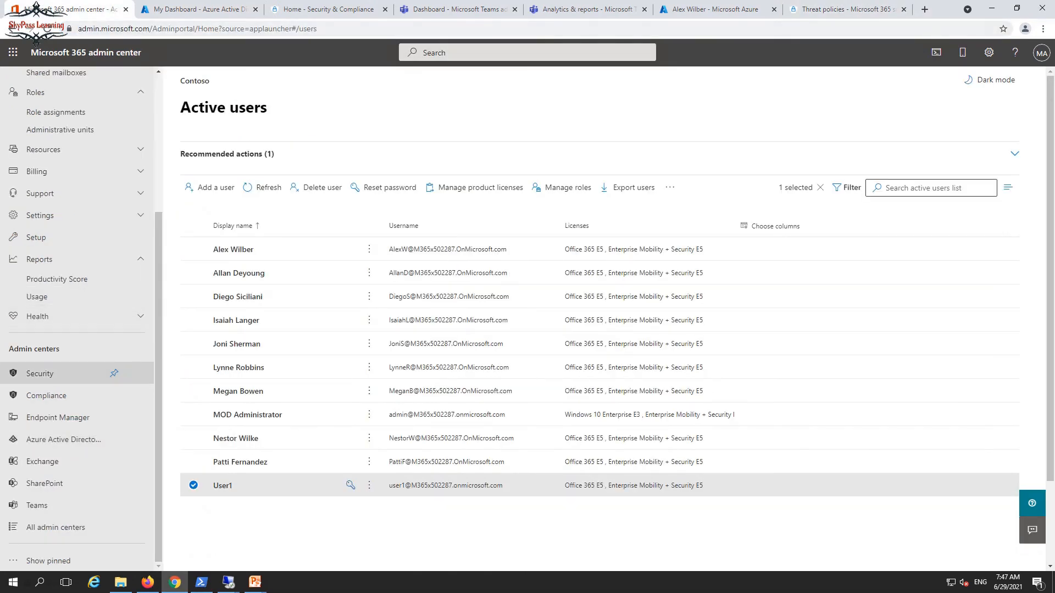
left_click(55, 374)
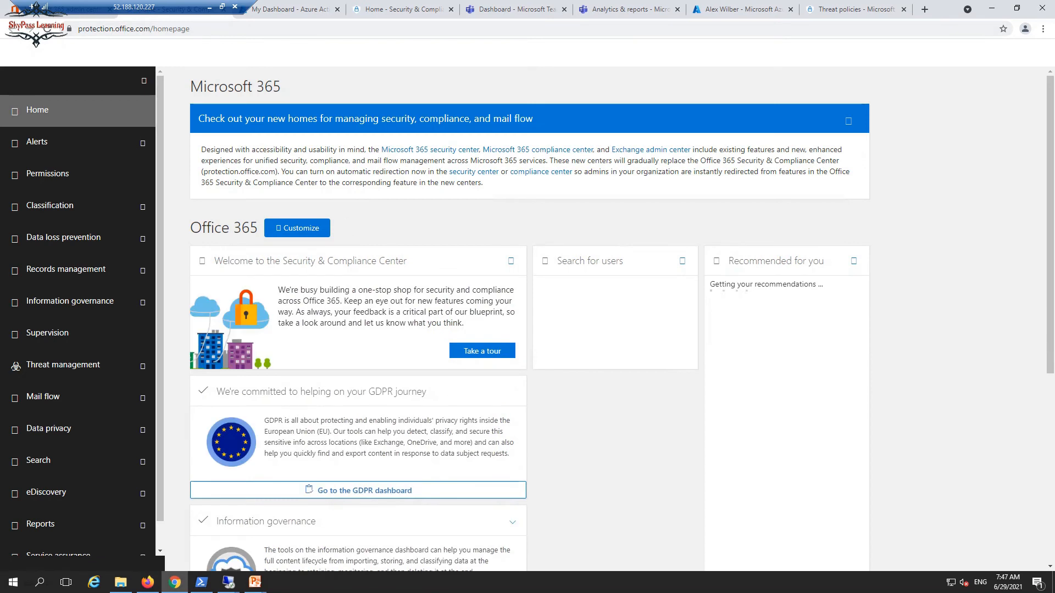
left_click(855, 9)
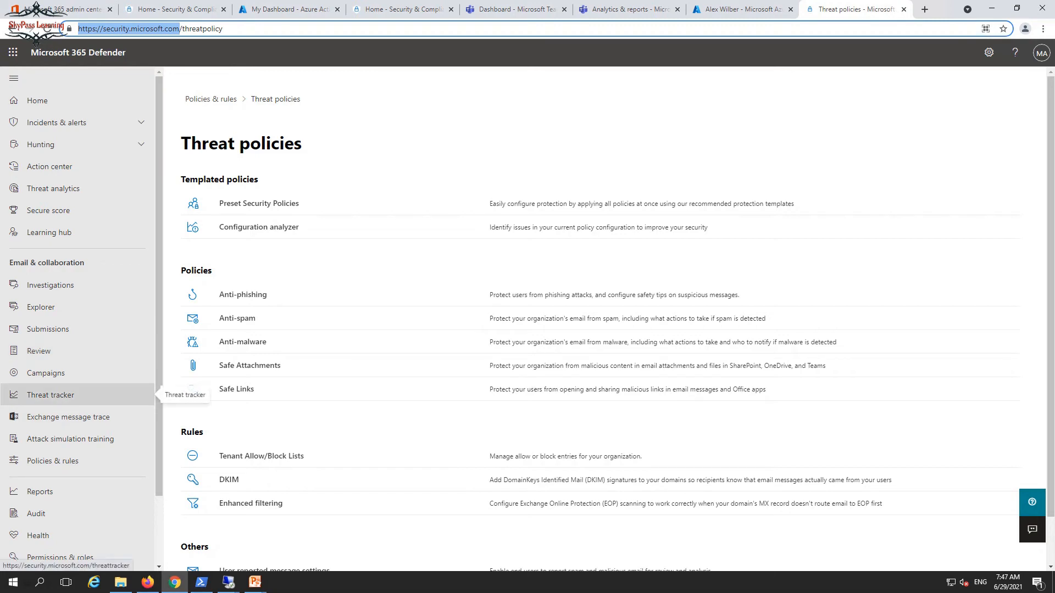
Step: Switch to the Mod-2 PowerPoint slide show, preview the slide after "Security reports and alerts for Microsoft Teams", and return to that slide
left_click(255, 582)
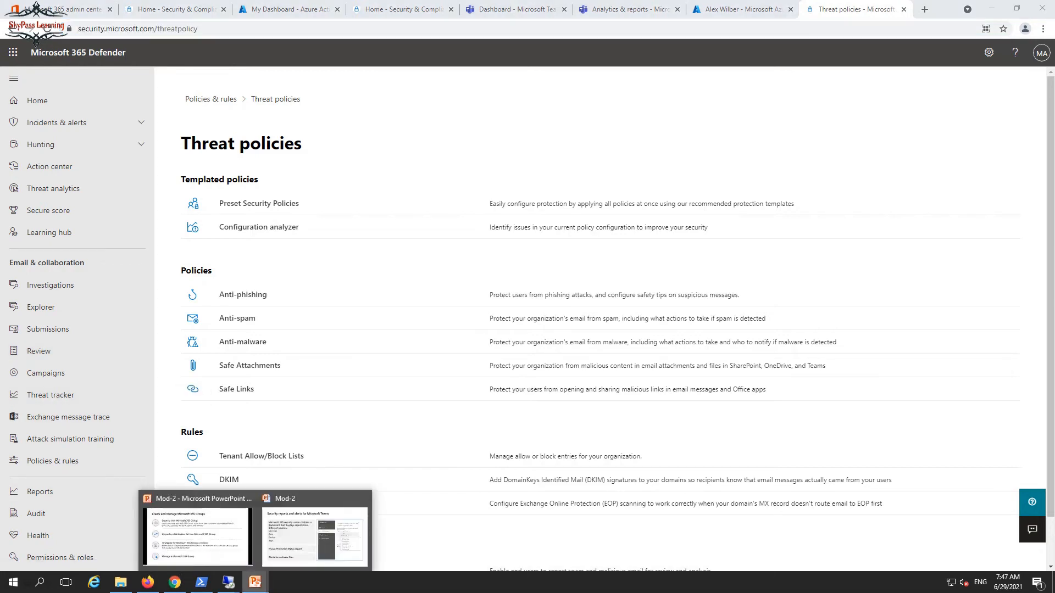
mouse_move(314, 530)
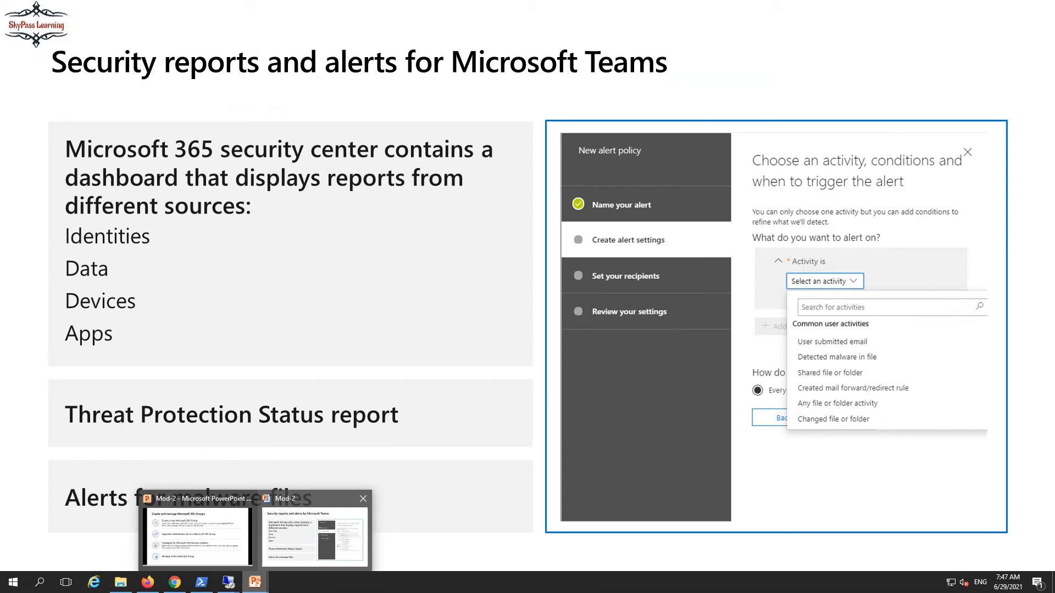
left_click(314, 530)
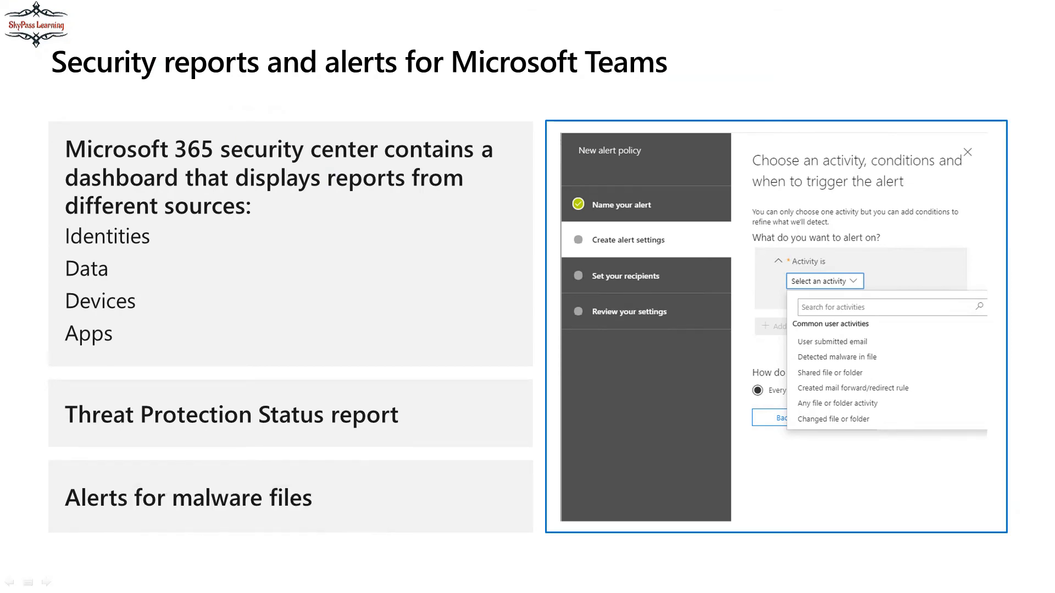
key("Right")
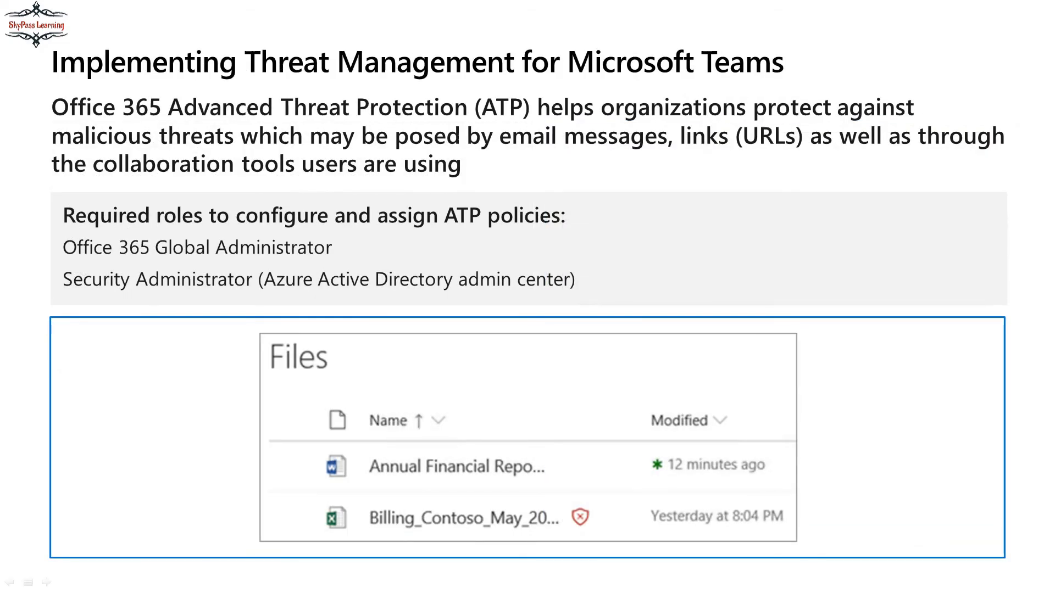
key("Left")
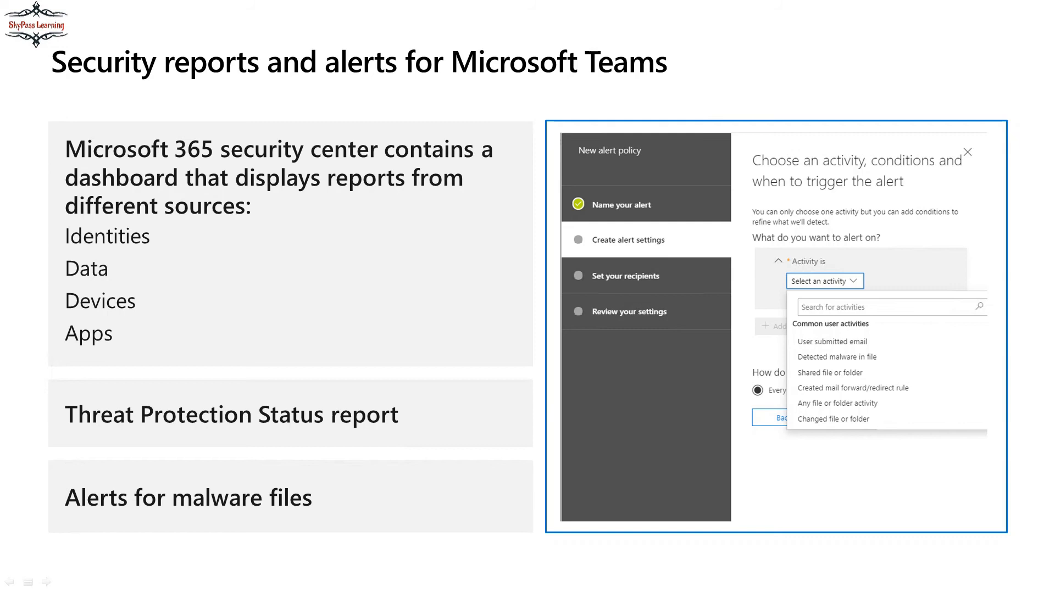
Step: Return to Microsoft 365 Defender in the browser and view the Security report's identity and data sections
key("alt+Tab")
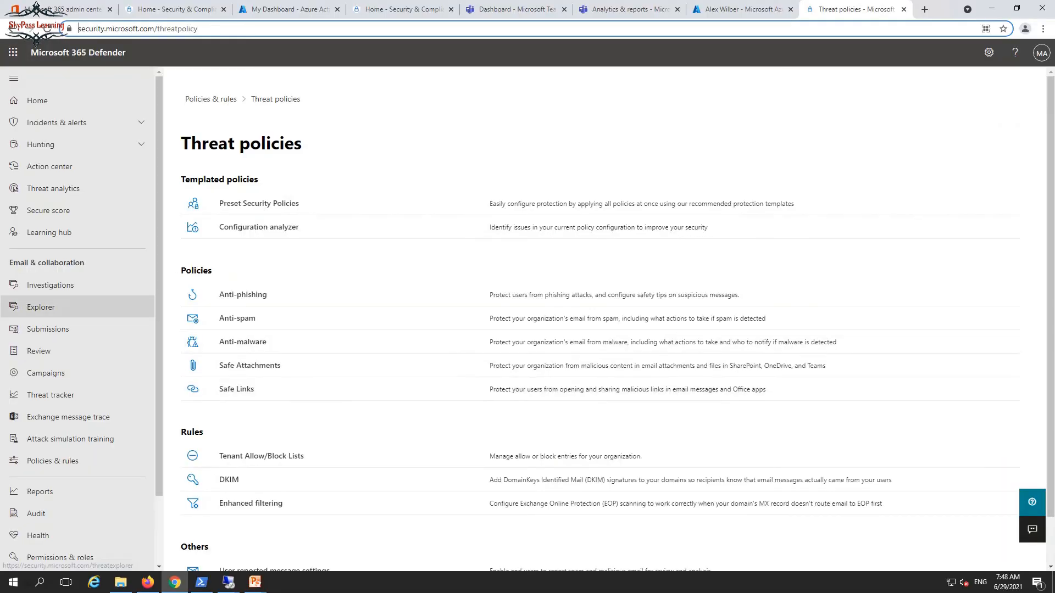
left_click(39, 492)
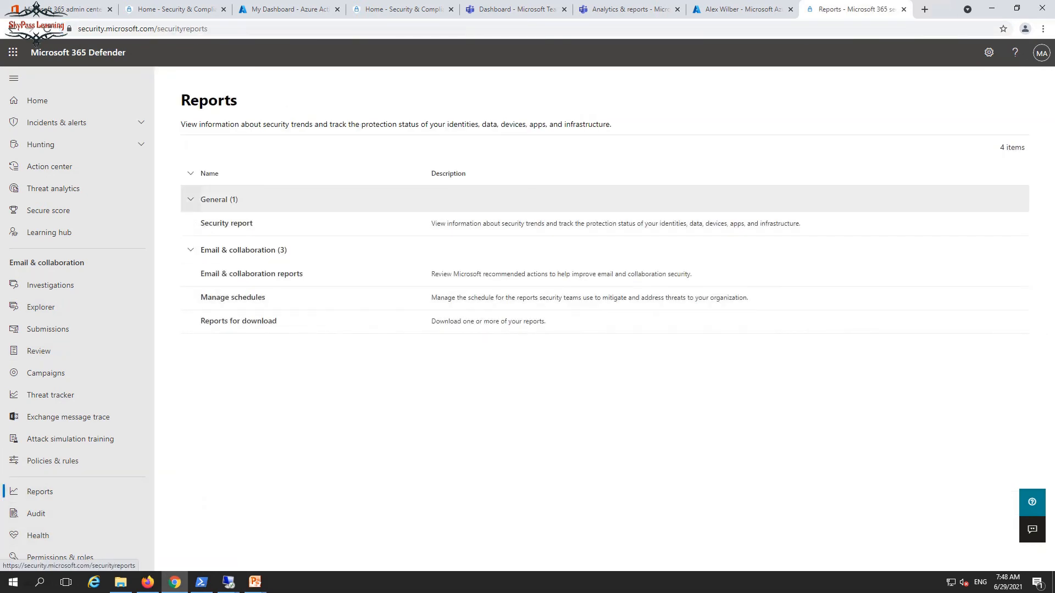
left_click(226, 223)
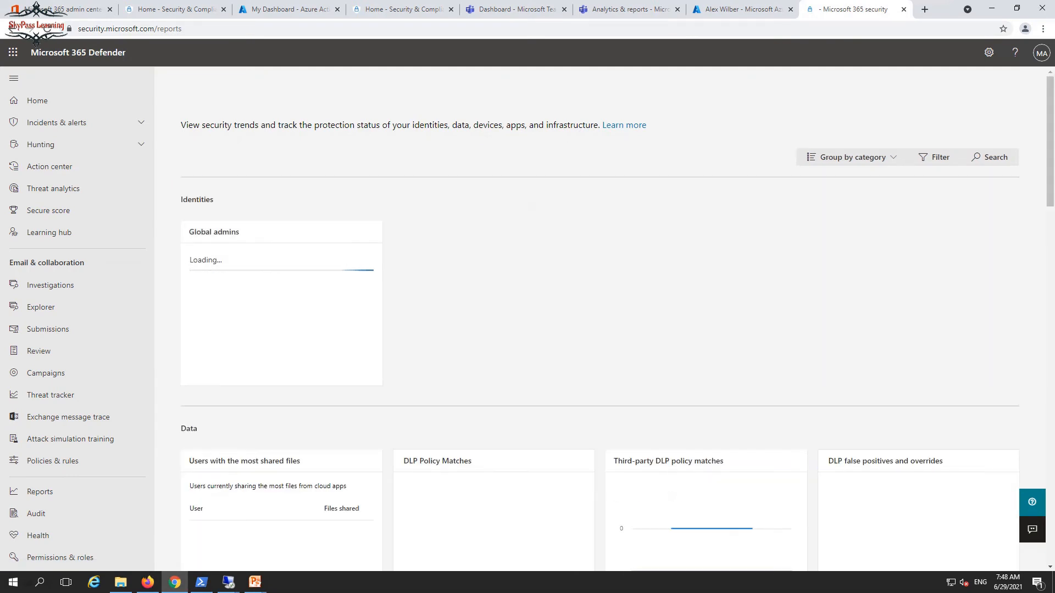
scroll(440, 385, "down", 2)
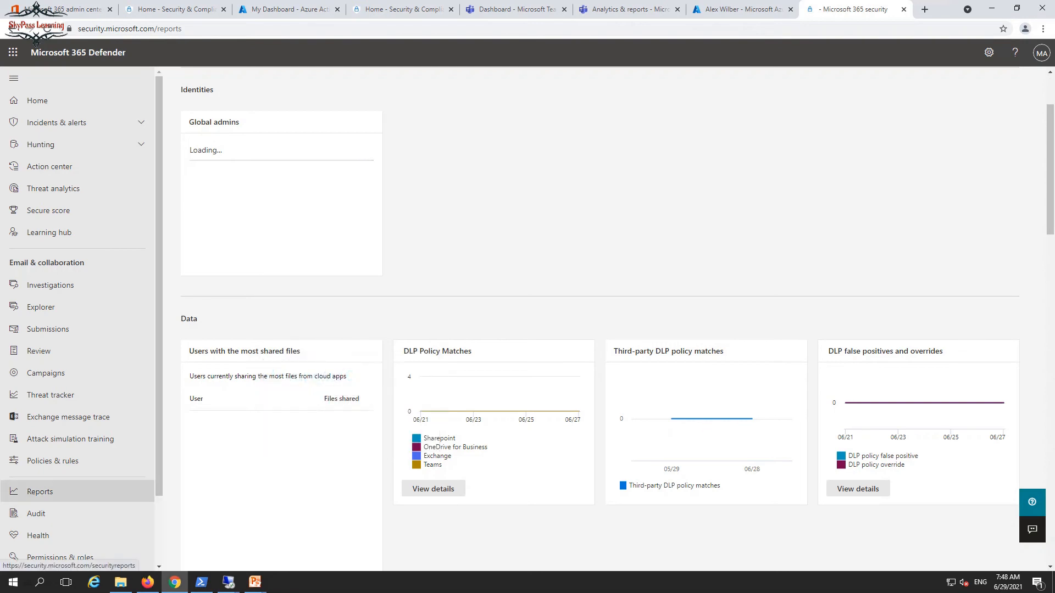
Step: Go back to the Reports list, open the Email & collaboration reports, and view the Mailflow status summary's details
left_click(39, 492)
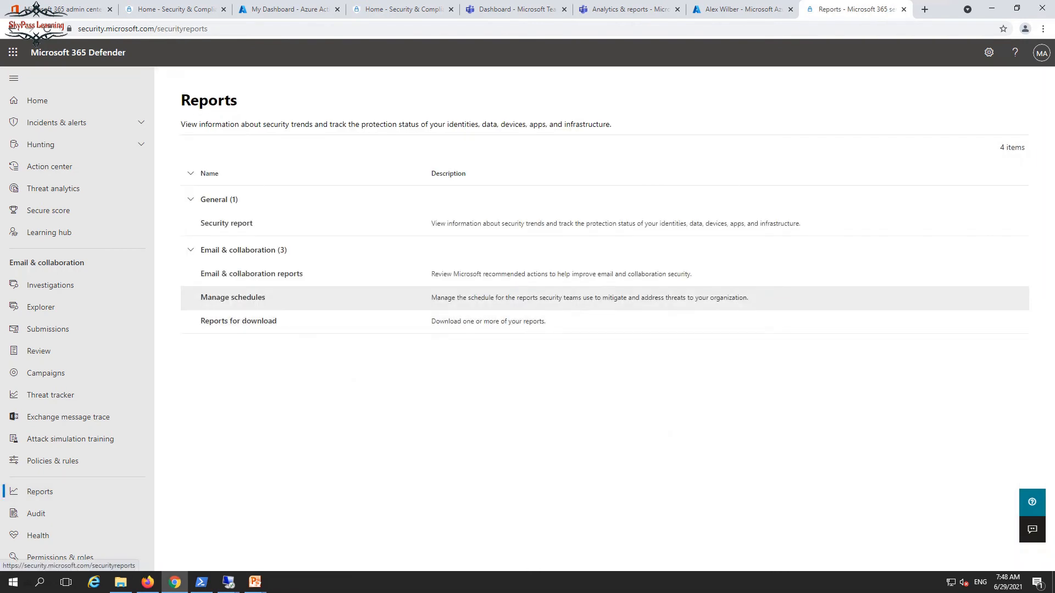
left_click(191, 250)
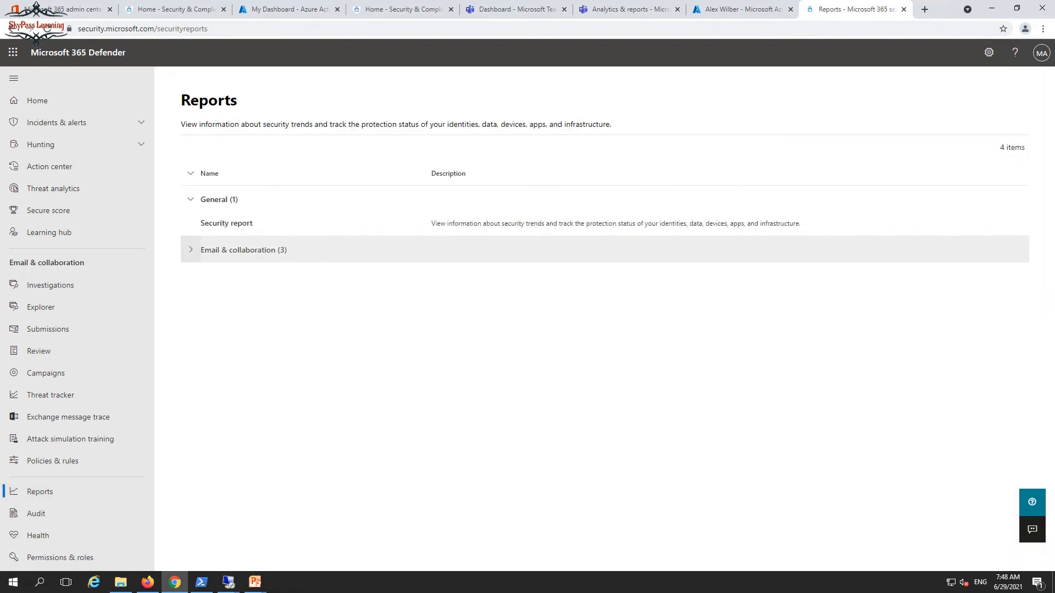
left_click(190, 250)
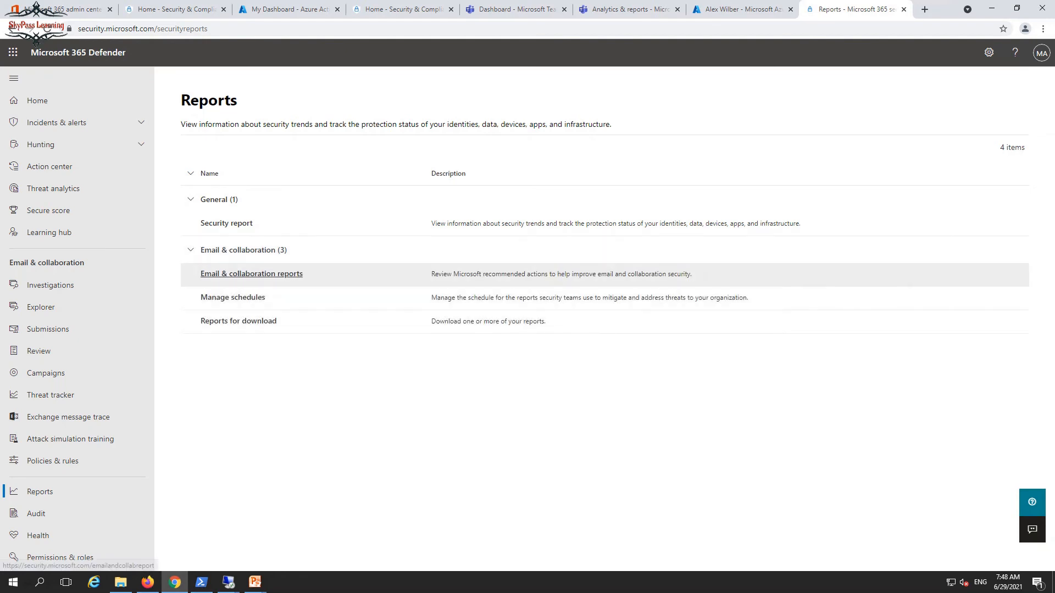
left_click(251, 273)
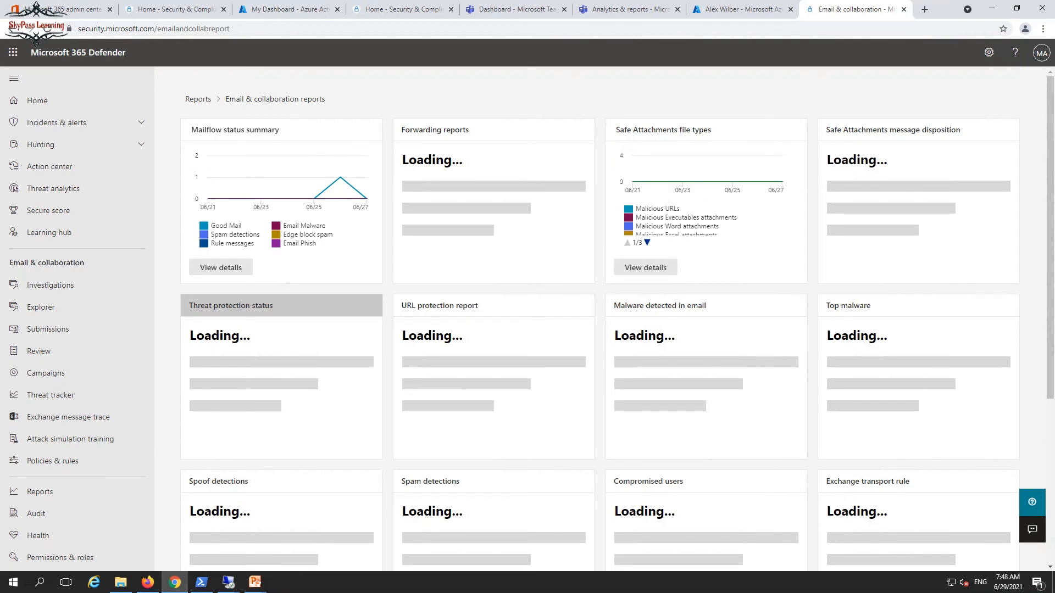
left_click(221, 268)
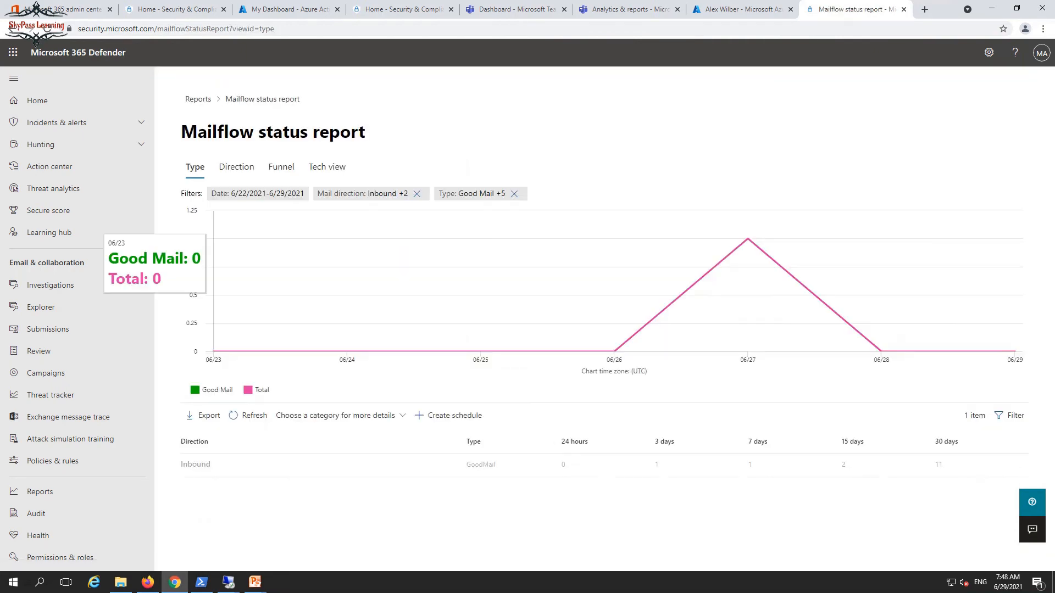
Step: Switch to the Mod-2 slide show at the "Security reports and alerts for Microsoft Teams" slide and advance past it
mouse_move(254, 581)
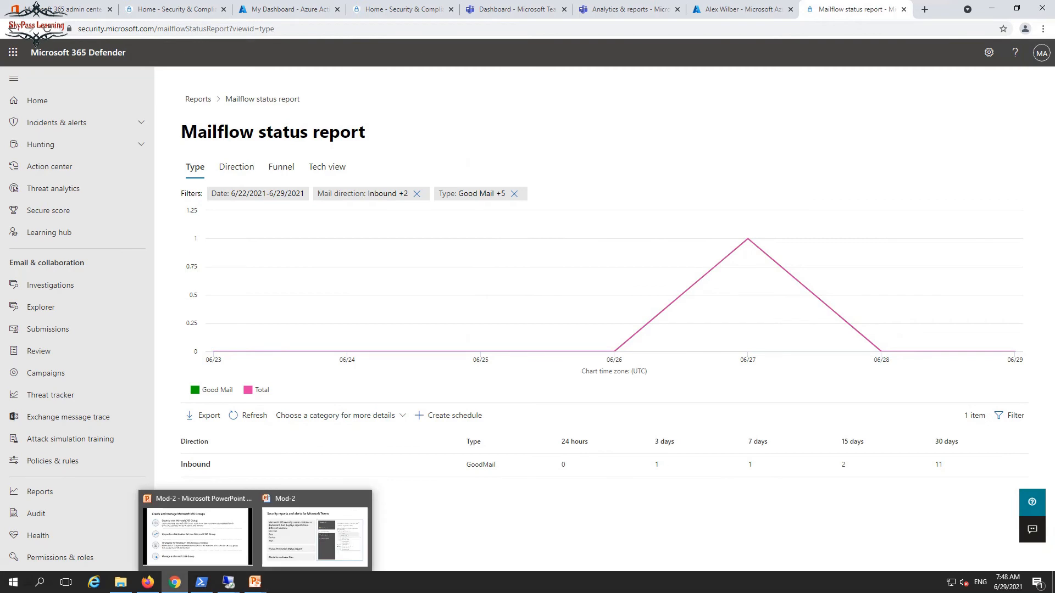
mouse_move(315, 533)
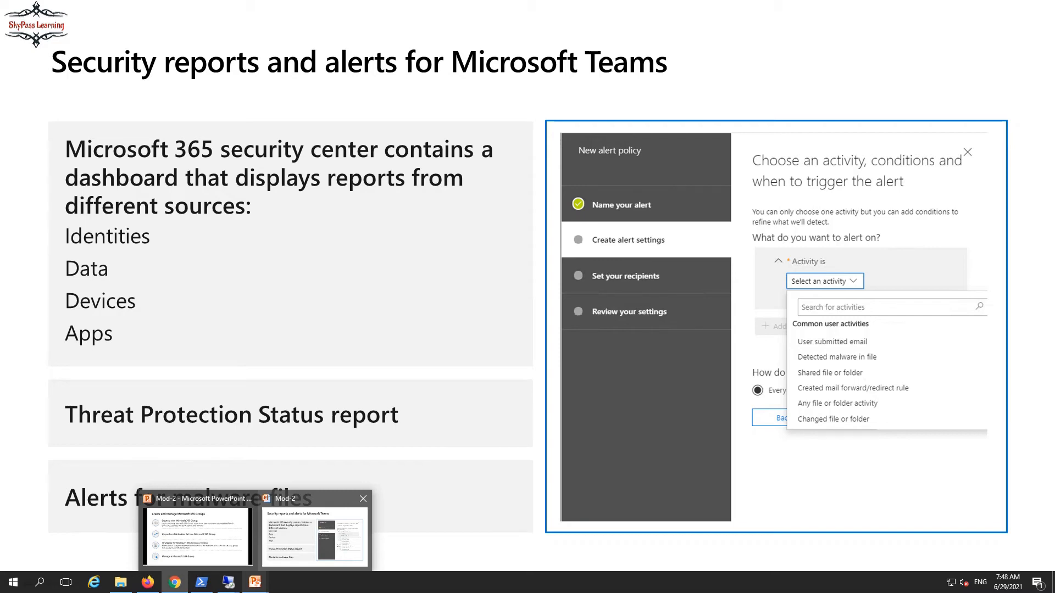
left_click(314, 533)
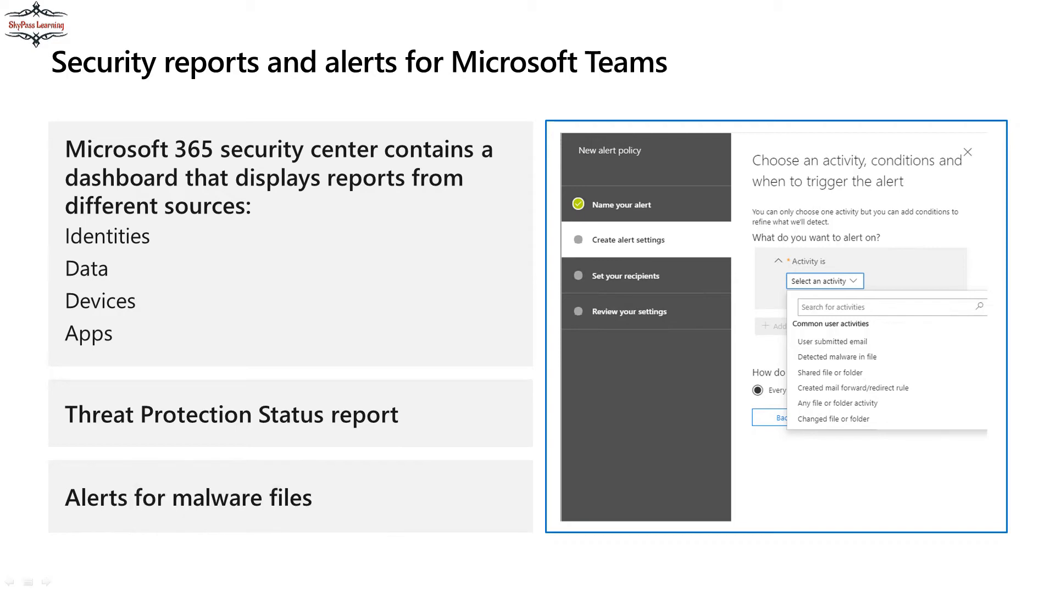
key("Right")
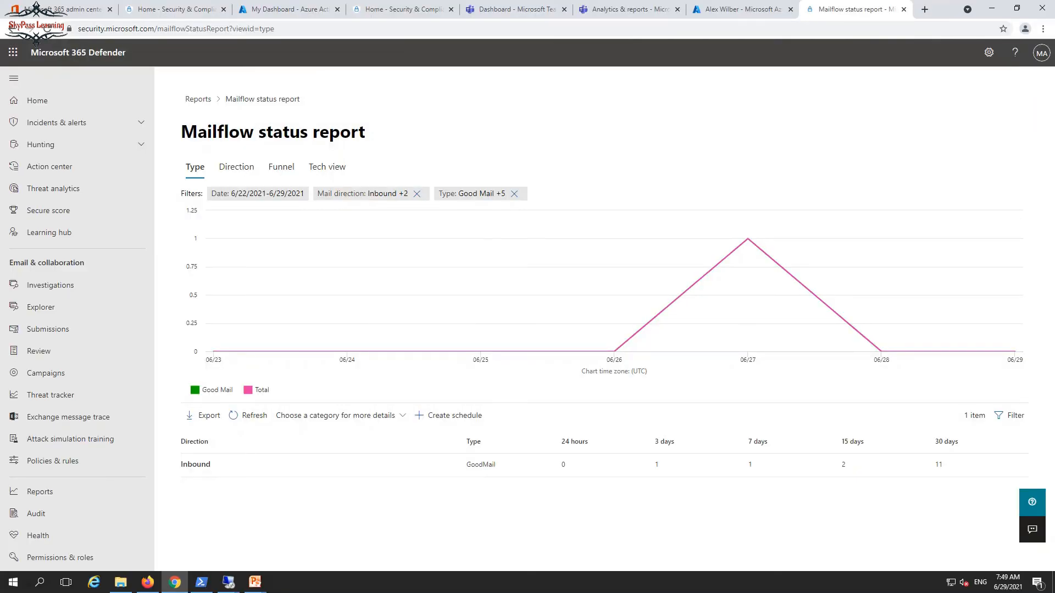
Step: In Office 365 Security & Compliance in the browser, open the Retention page under Information governance
left_click(172, 9)
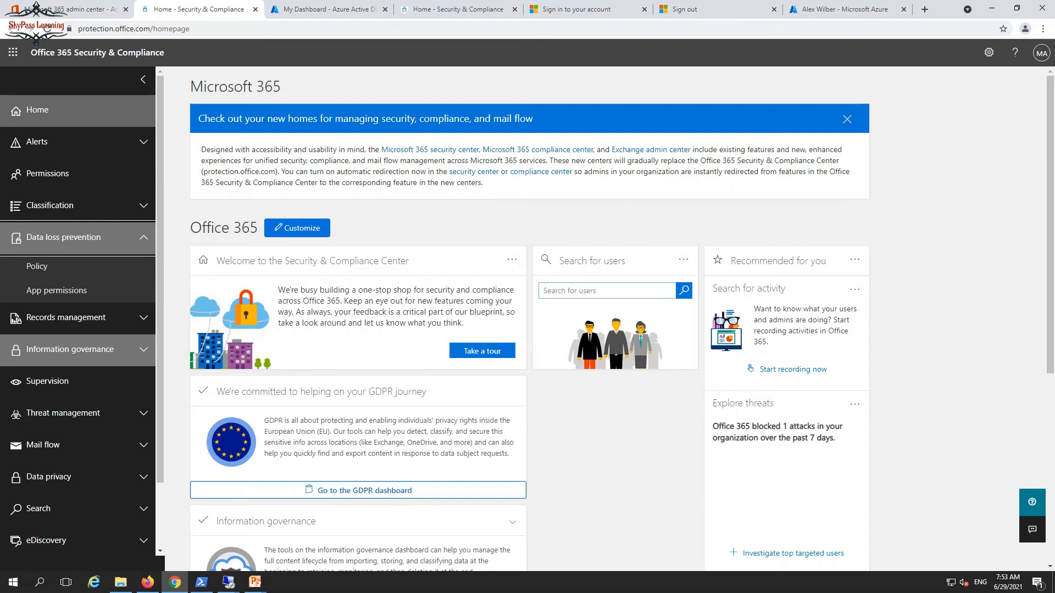
left_click(70, 349)
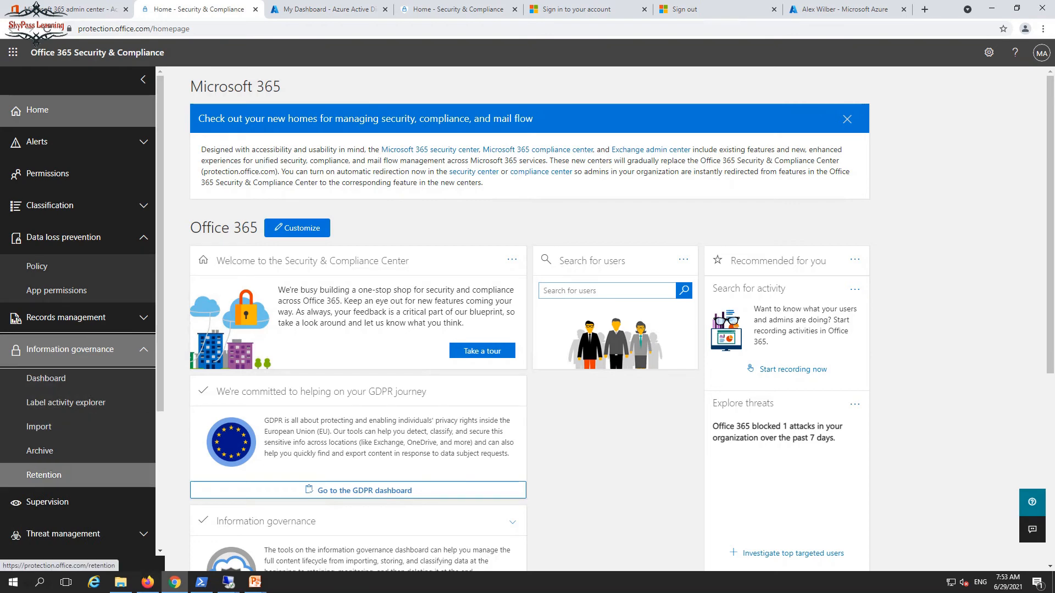
left_click(44, 475)
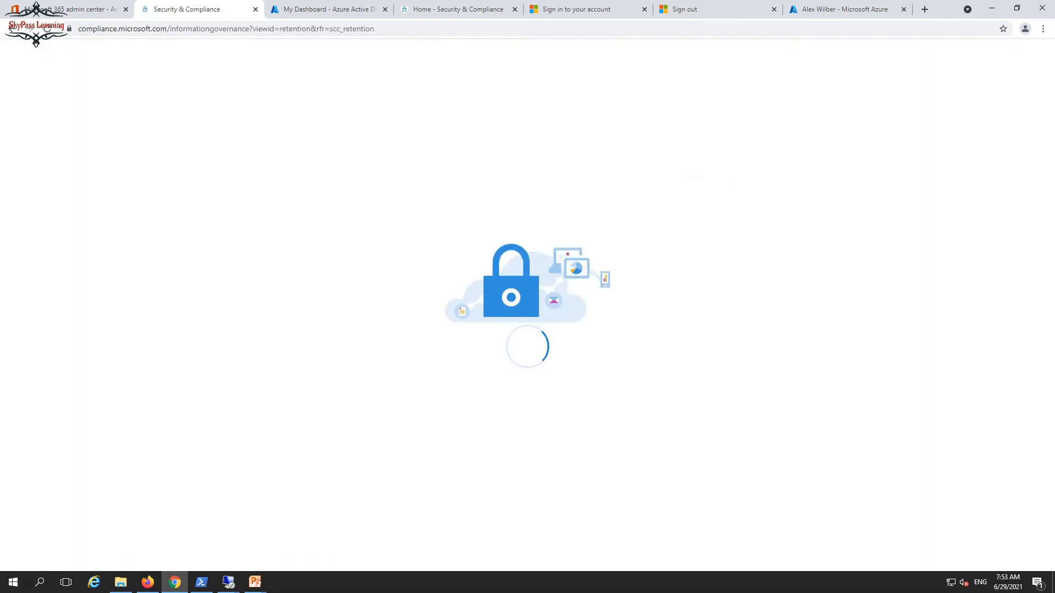
Step: Load the compliance portal's retention policies address in a new browser tab, view it, and return to the original Information governance tab
key("ctrl+t")
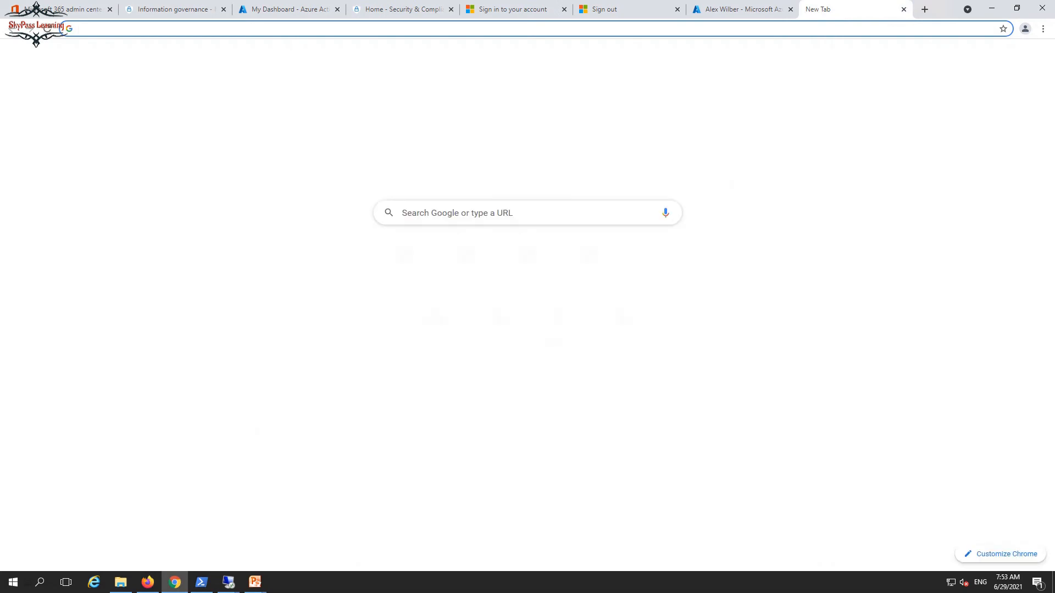
type("com")
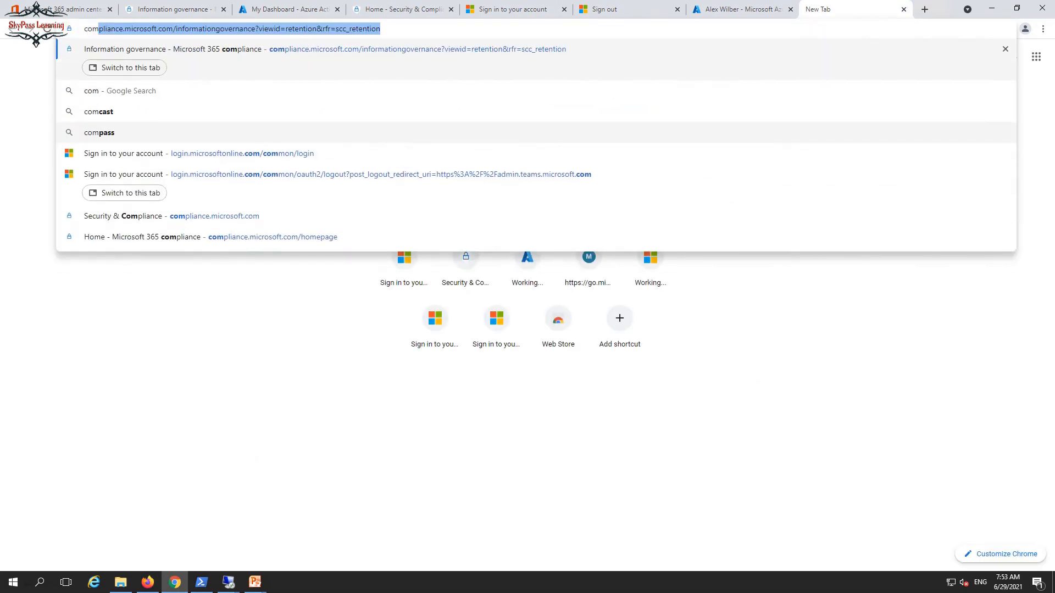
key("Return")
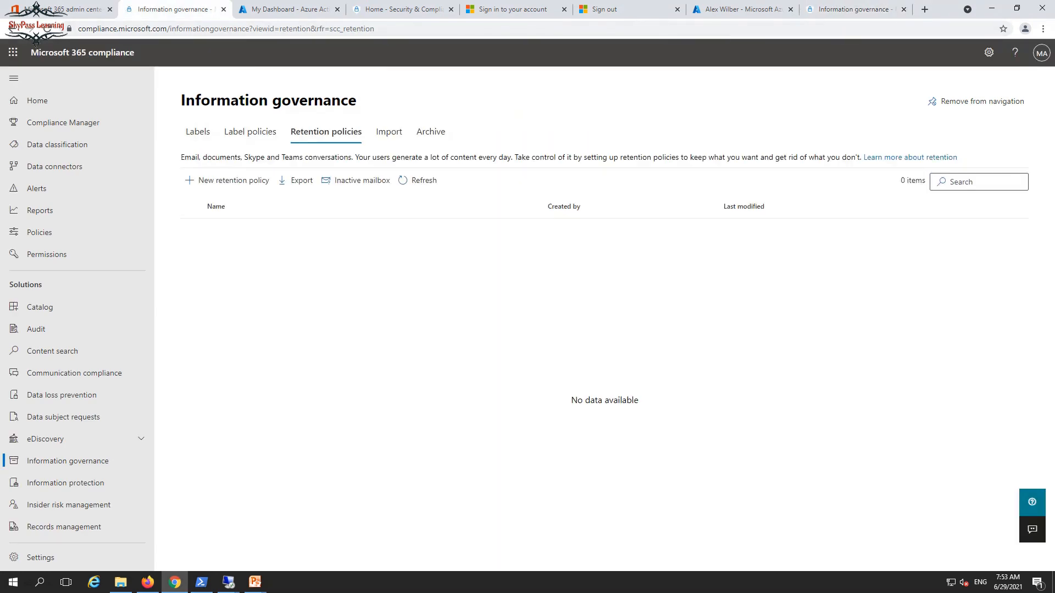
key("ctrl+9")
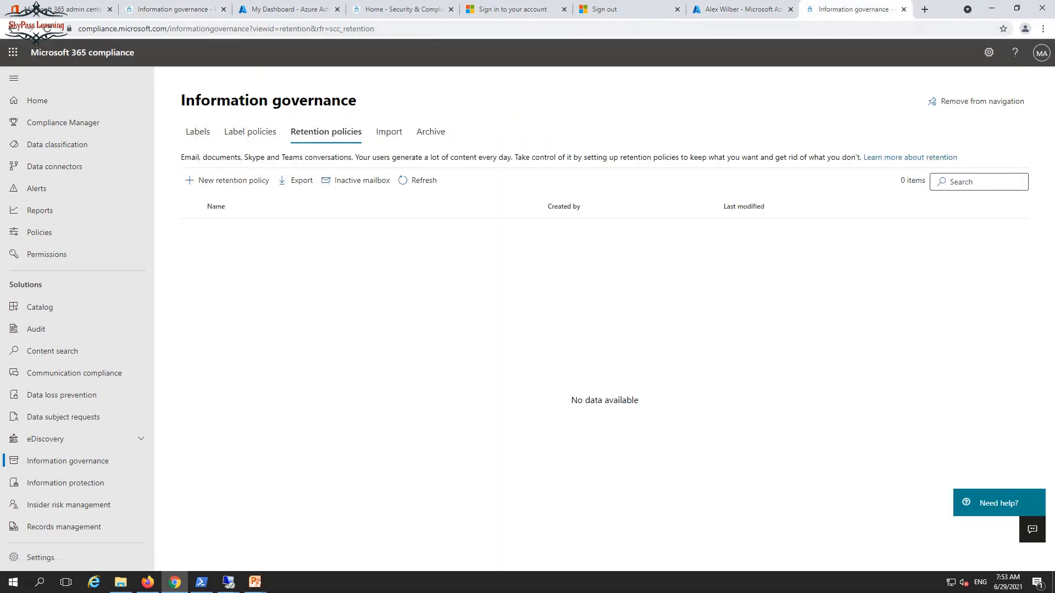
key("ctrl+2")
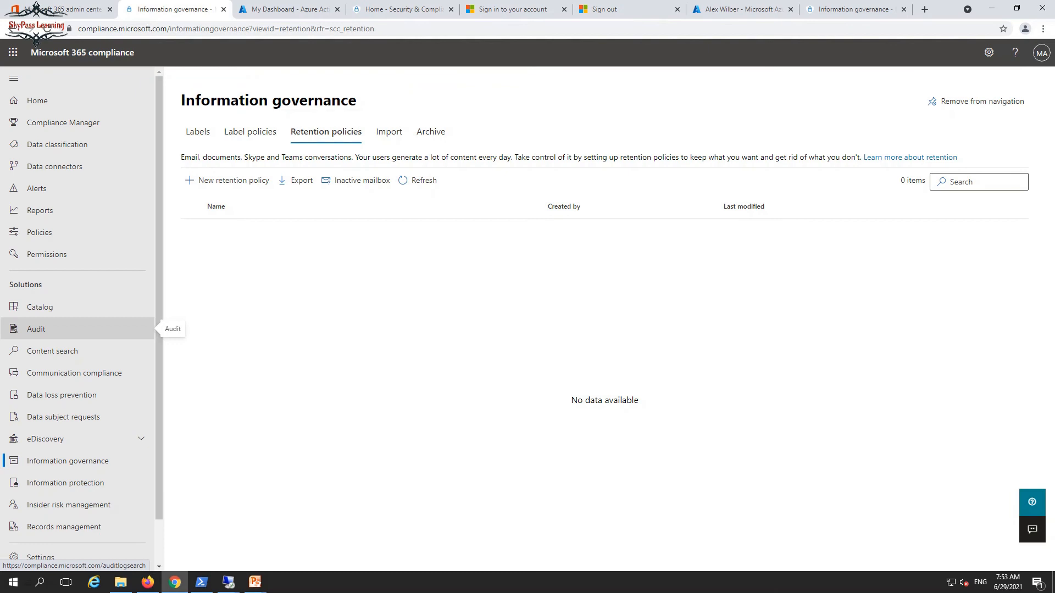
Step: View the compliance Policies list, open its Alert entry, and return to the Policies list
left_click(39, 232)
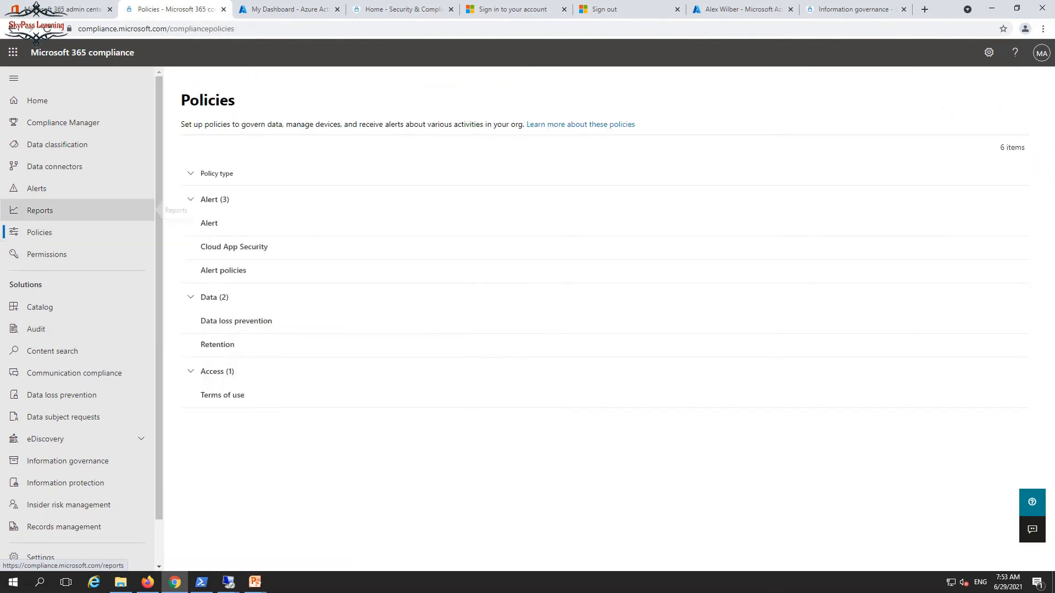
left_click(214, 199)
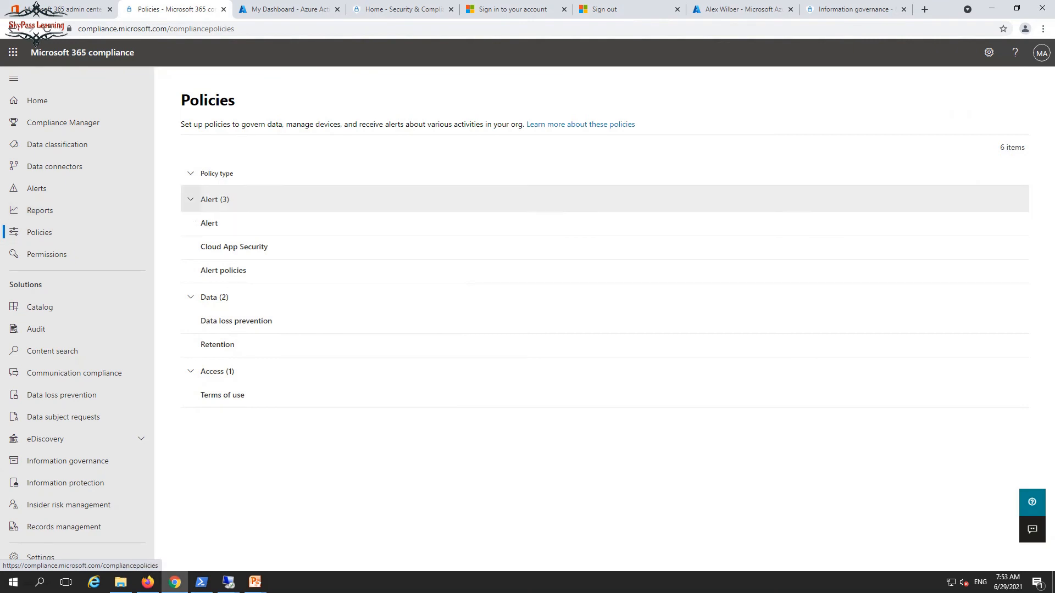
left_click(214, 200)
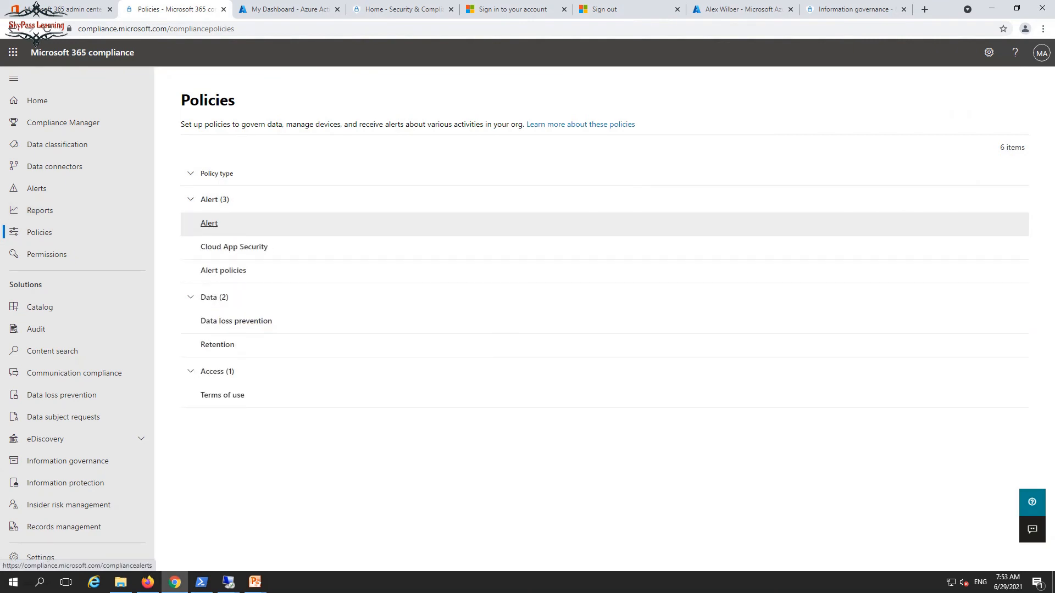
left_click(207, 222)
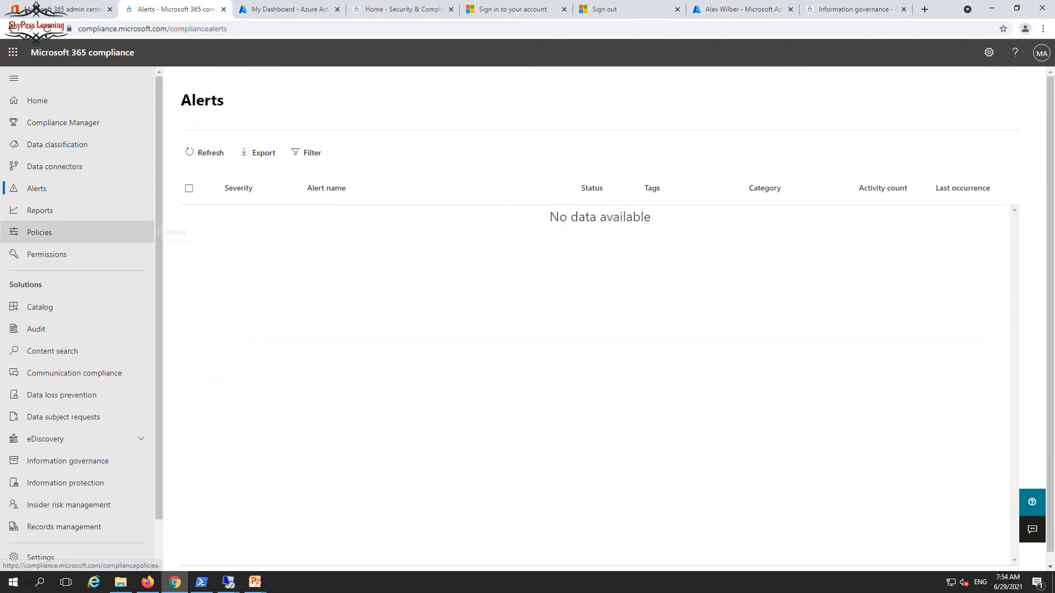
left_click(83, 232)
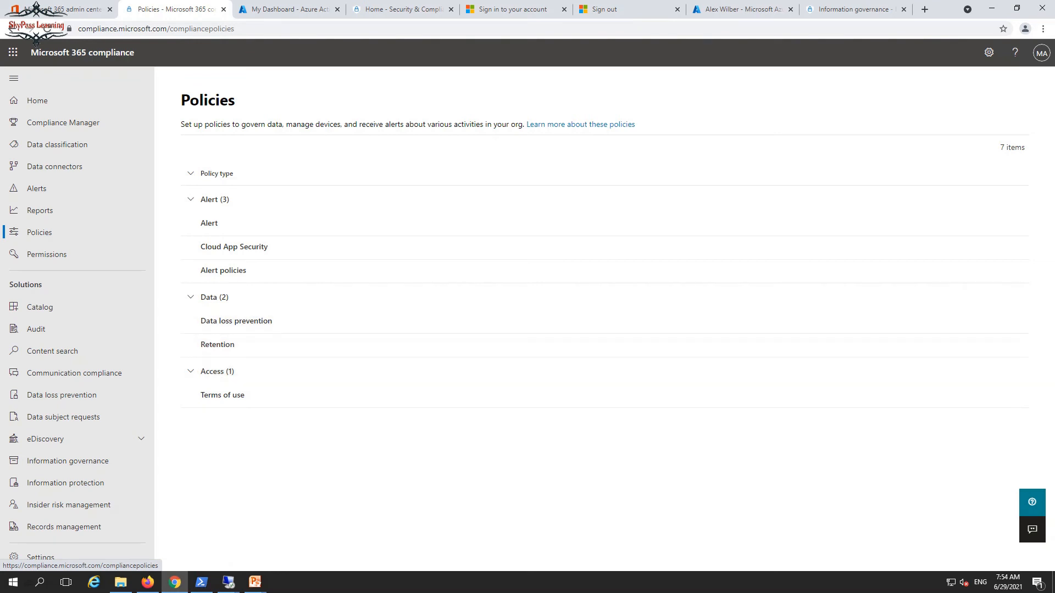
Step: Switch to the Mod-2 slide show at "Create and manage retention policies" and advance to the "Create and manage DLP policies" slide
left_click(255, 582)
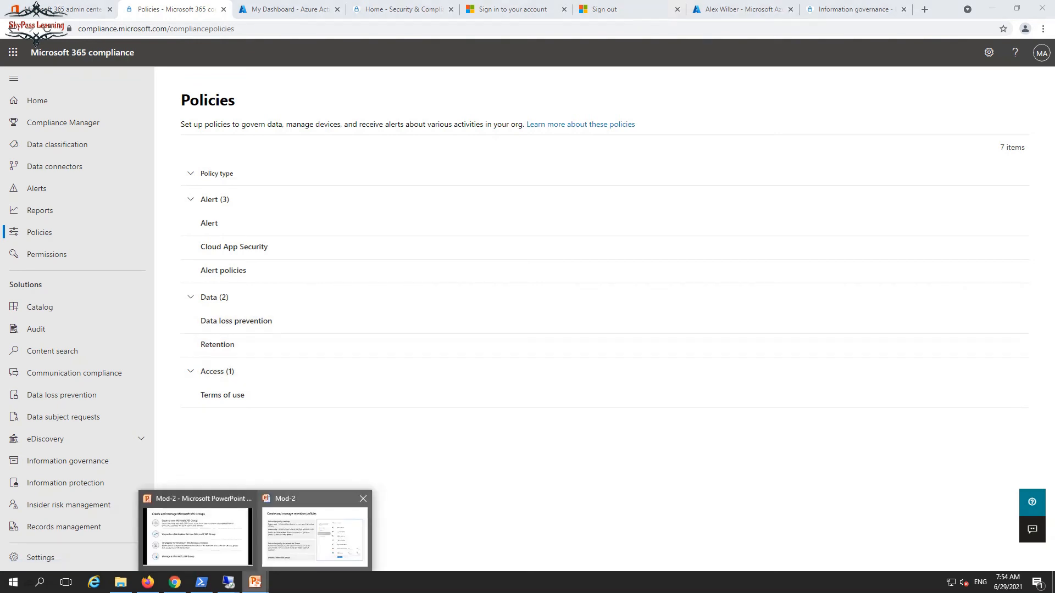
mouse_move(314, 536)
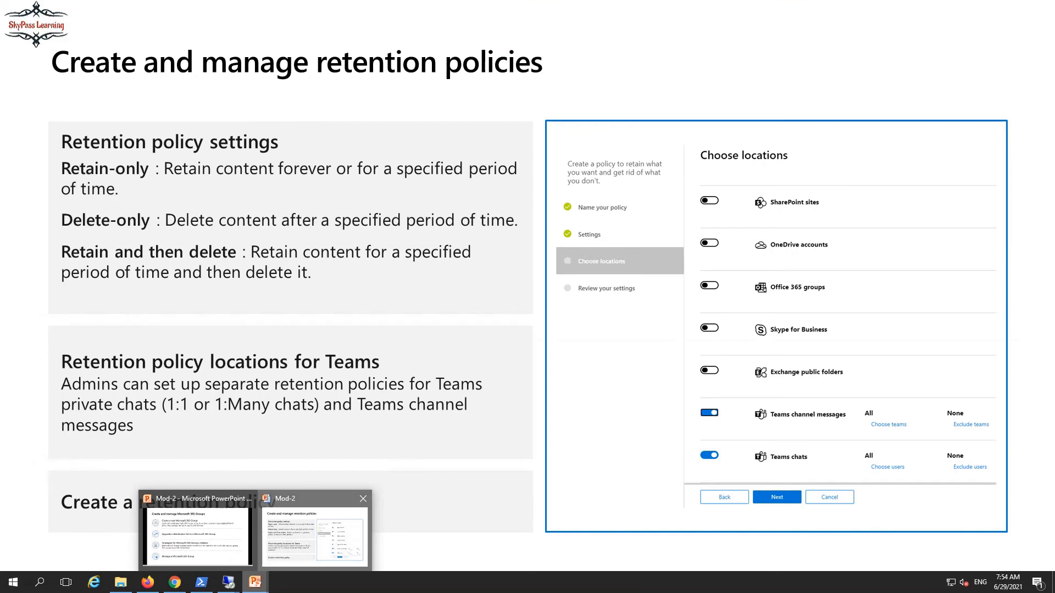
left_click(314, 536)
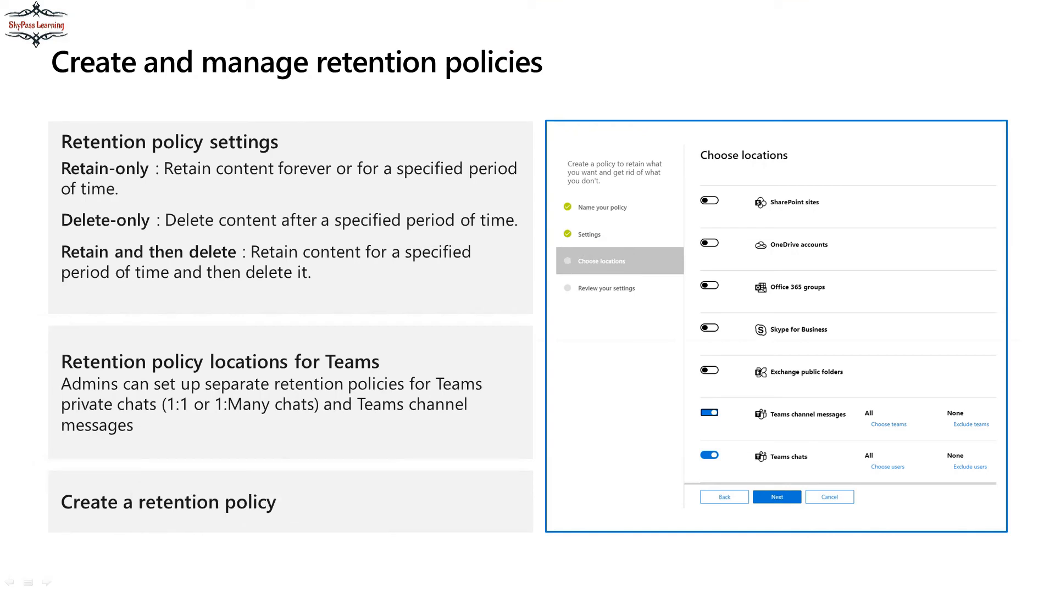
key("Right")
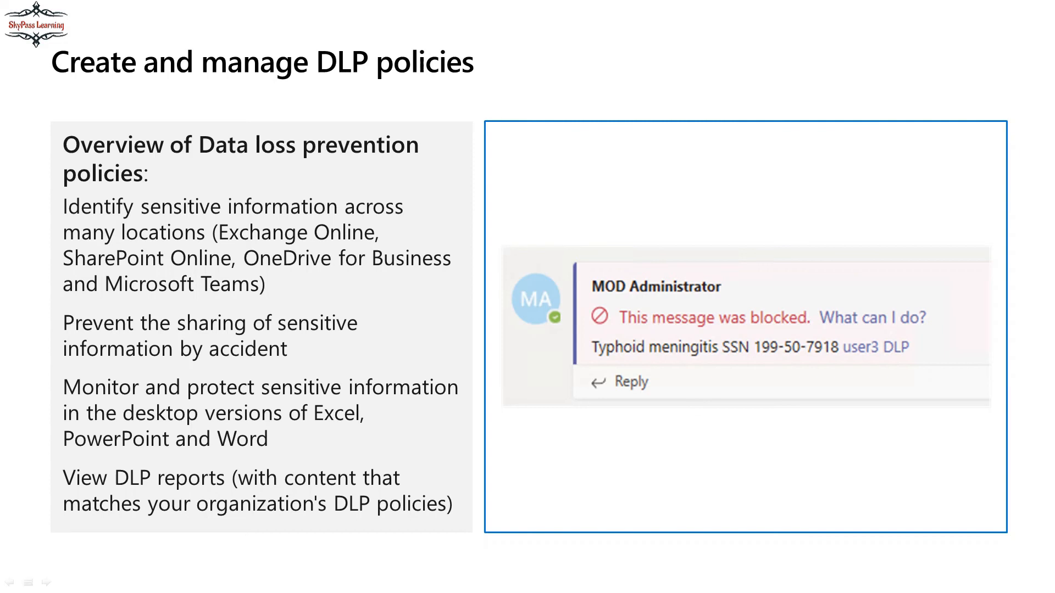
Step: Advance past the DLP policies slide and, in the compliance portal, start a retention policy named "dasd" with the default locations
key("Right")
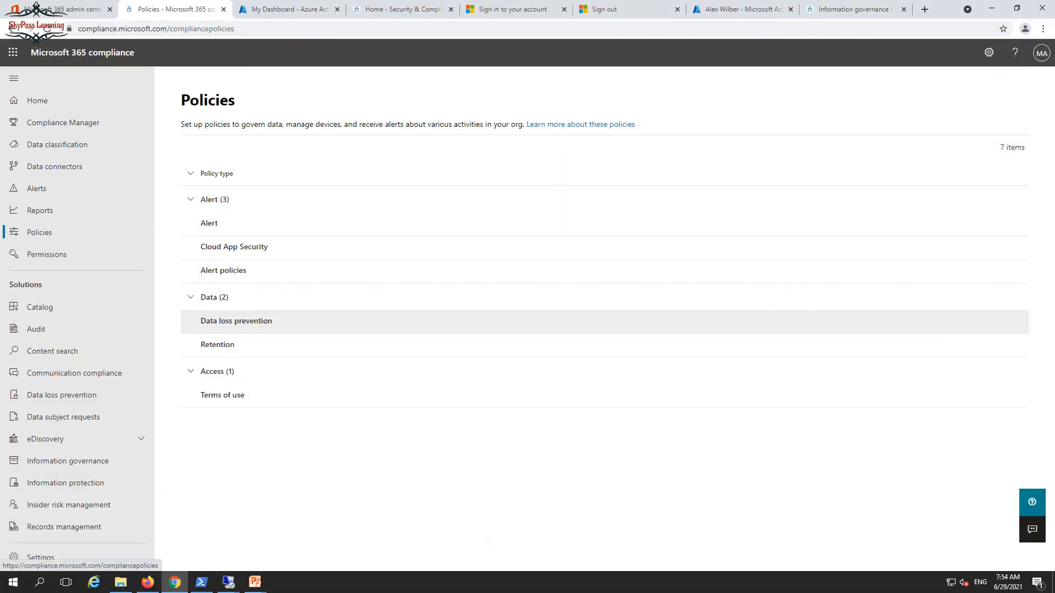
left_click(217, 344)
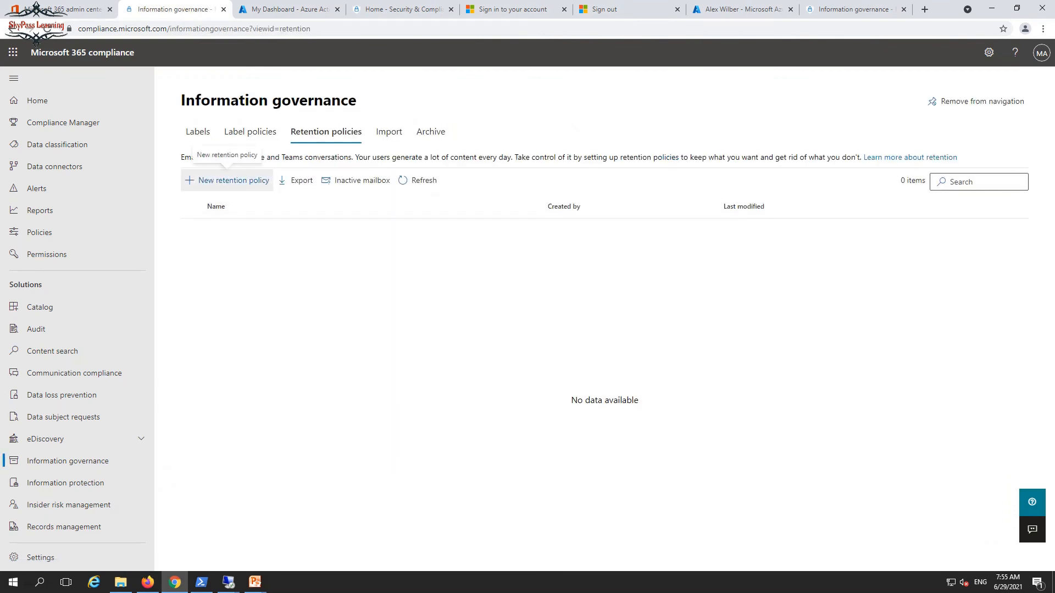
left_click(226, 180)
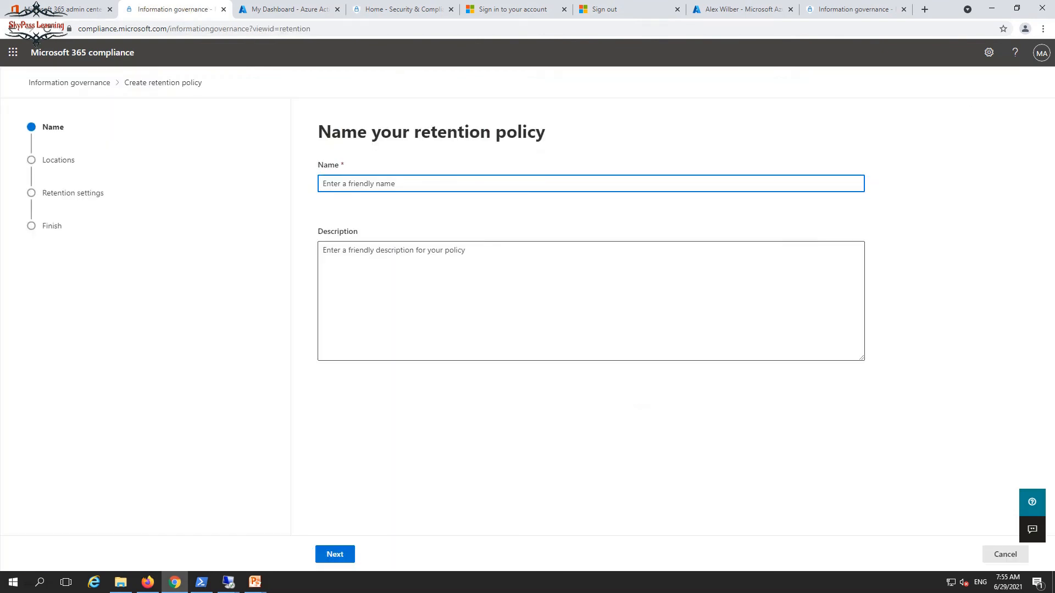
type("test")
left_click(334, 554)
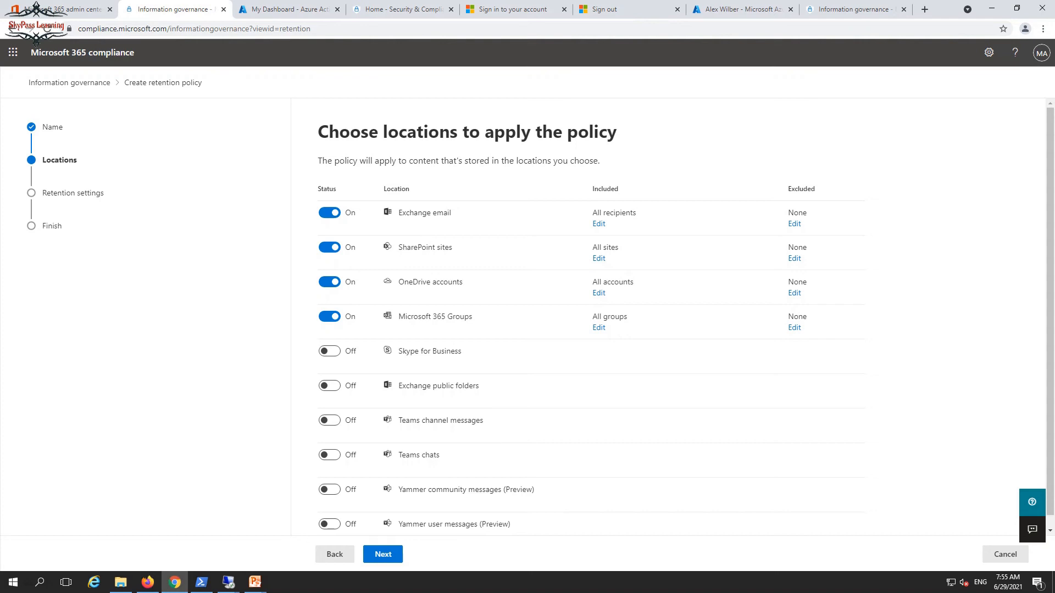
left_click(383, 554)
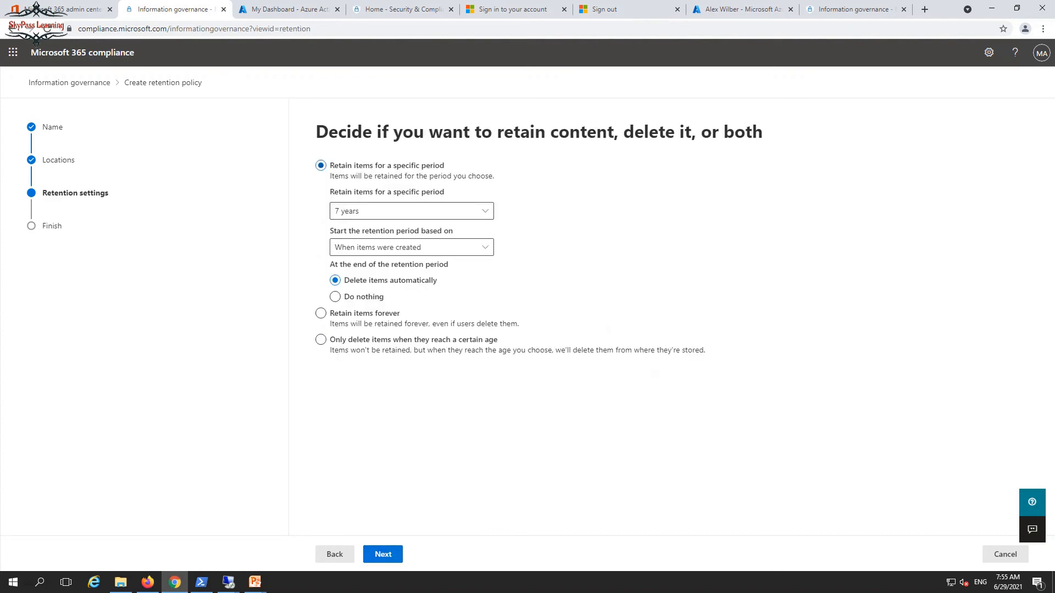
Step: Set the retention period option to Custom, go back through the wizard to the name page, and cancel the retention policy
left_click(484, 211)
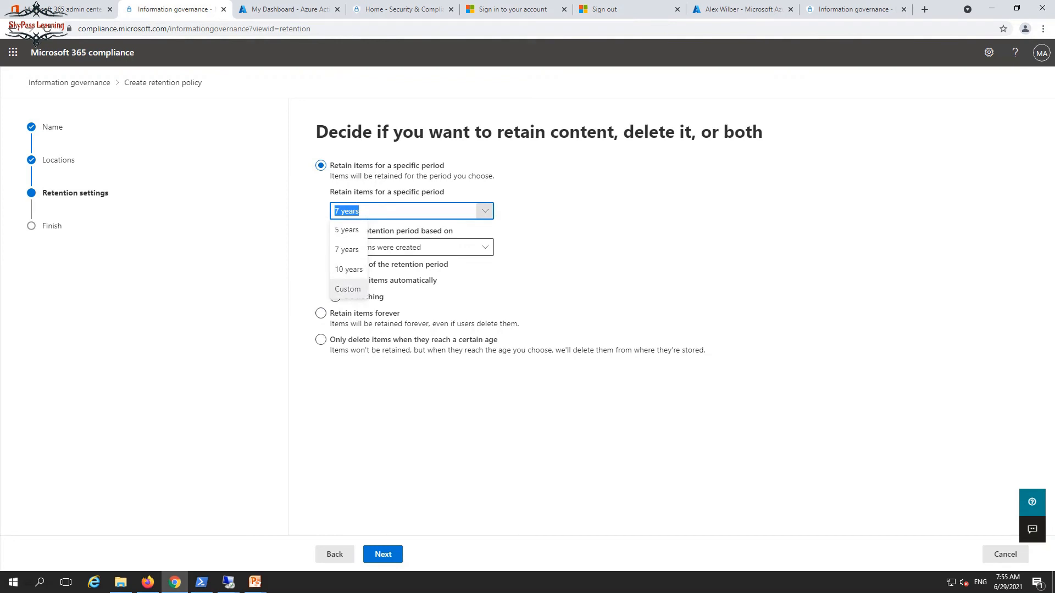
left_click(348, 289)
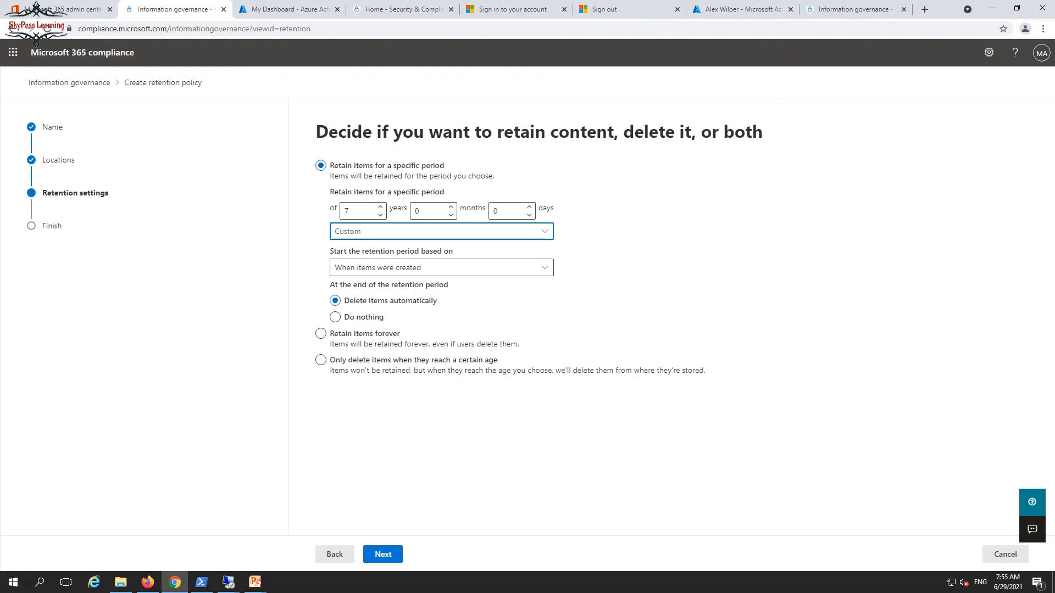
left_click(334, 554)
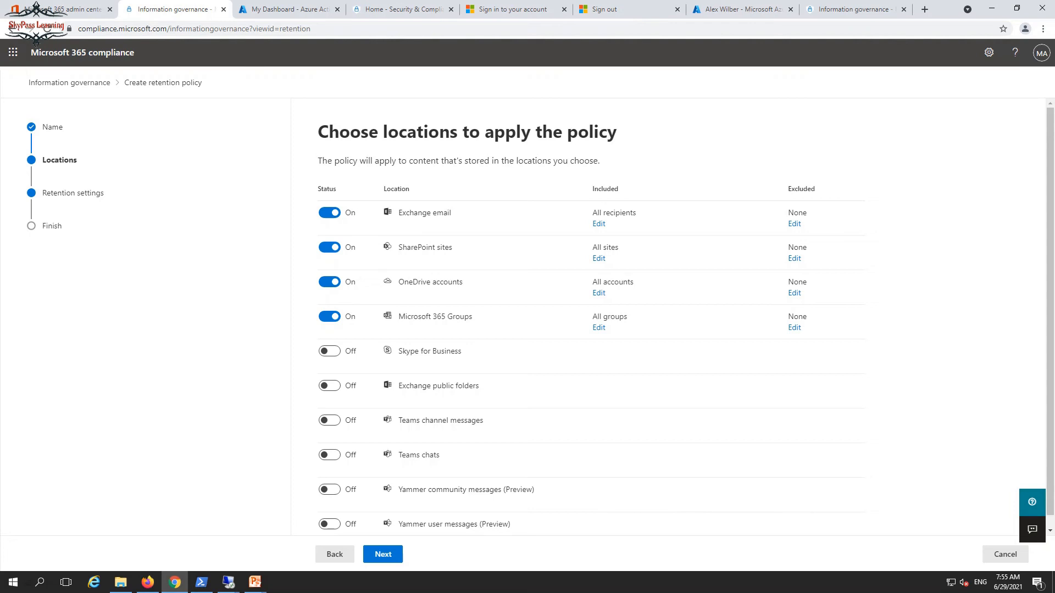
left_click(335, 554)
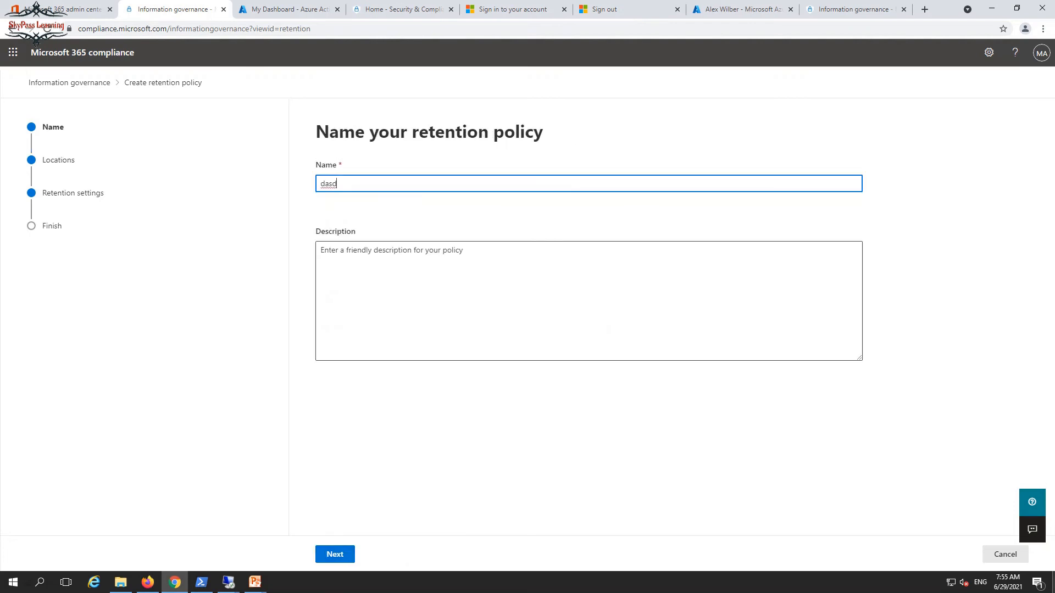
left_click(1005, 554)
left_click(398, 325)
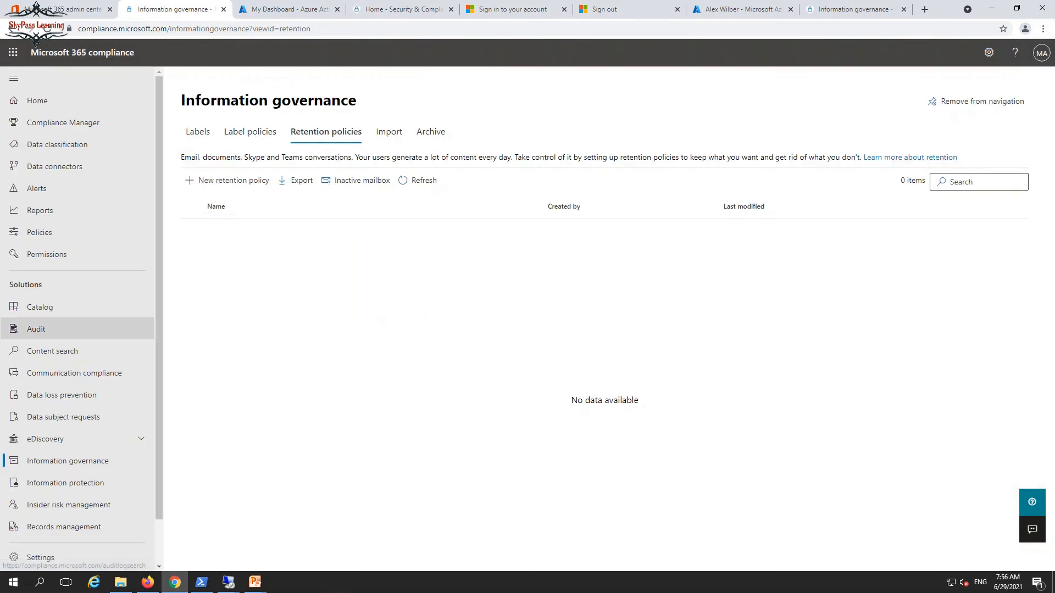
Step: Open Data loss prevention from the compliance Policies list, view its existing policies, and start creating a new one
left_click(40, 232)
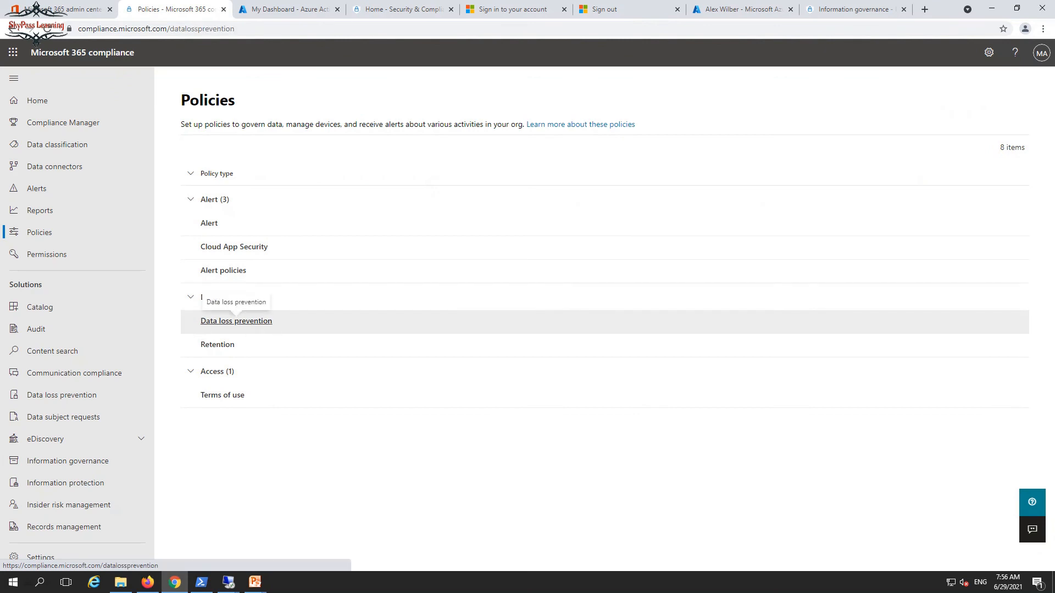
left_click(236, 321)
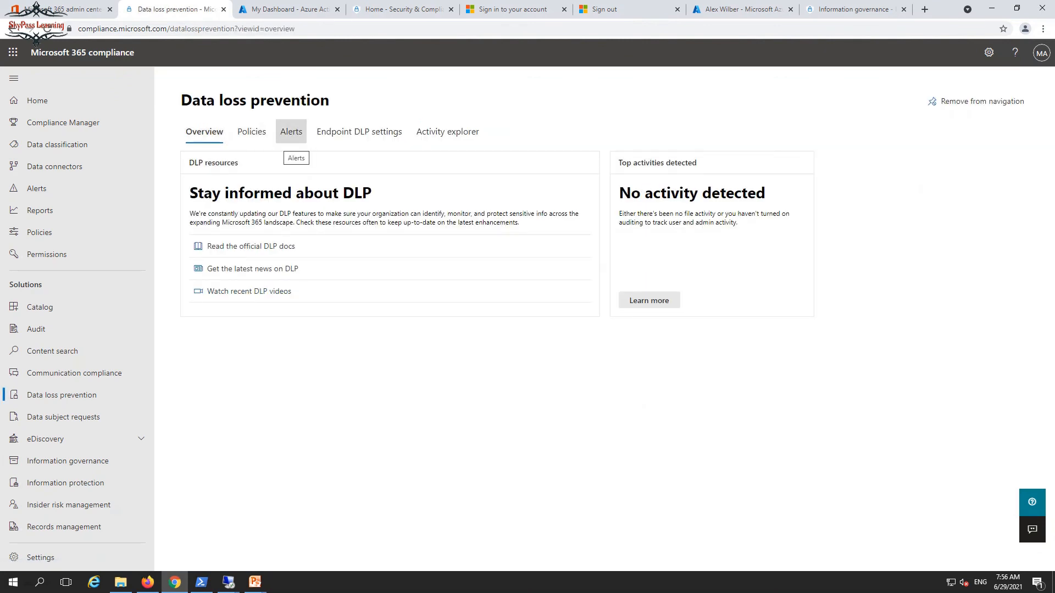
left_click(251, 131)
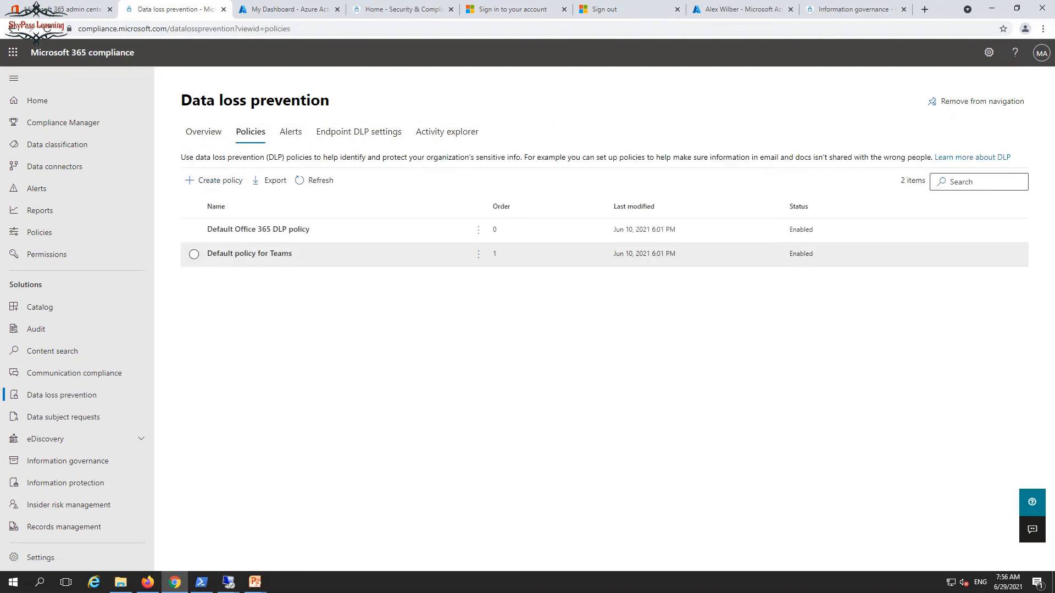
left_click(214, 180)
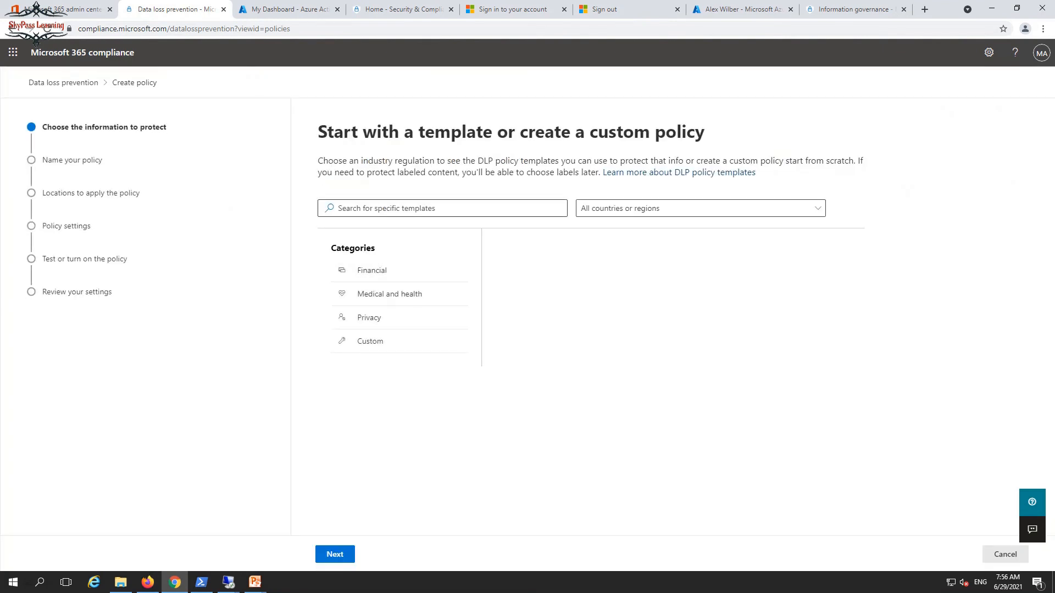
Step: Browse the Financial and Medical and health DLP templates, view the U.S. Health Insurance Act (HIPAA) details, and examine the country or region choices
left_click(399, 270)
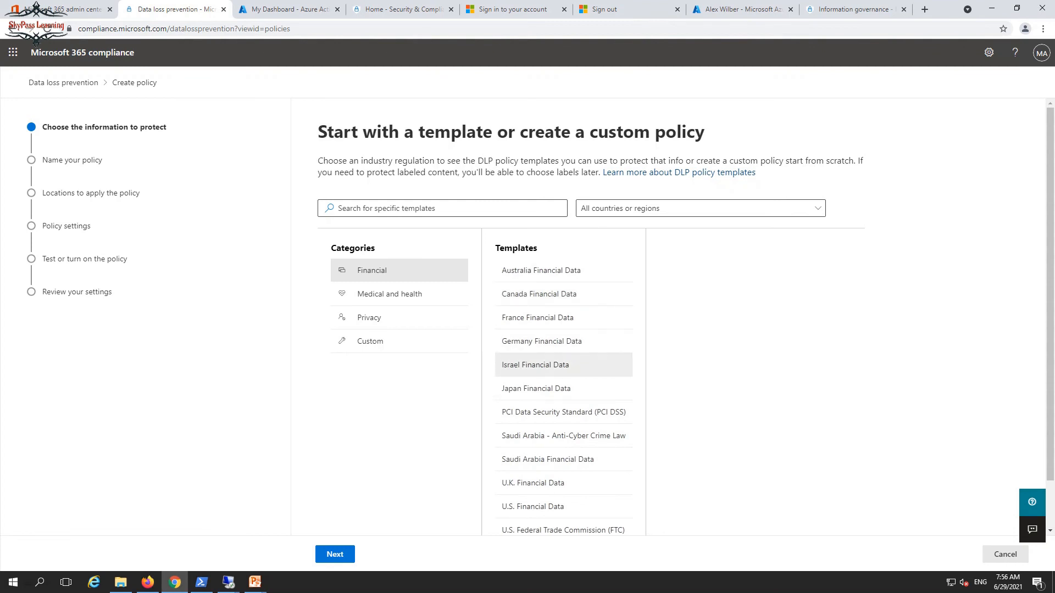
left_click(399, 294)
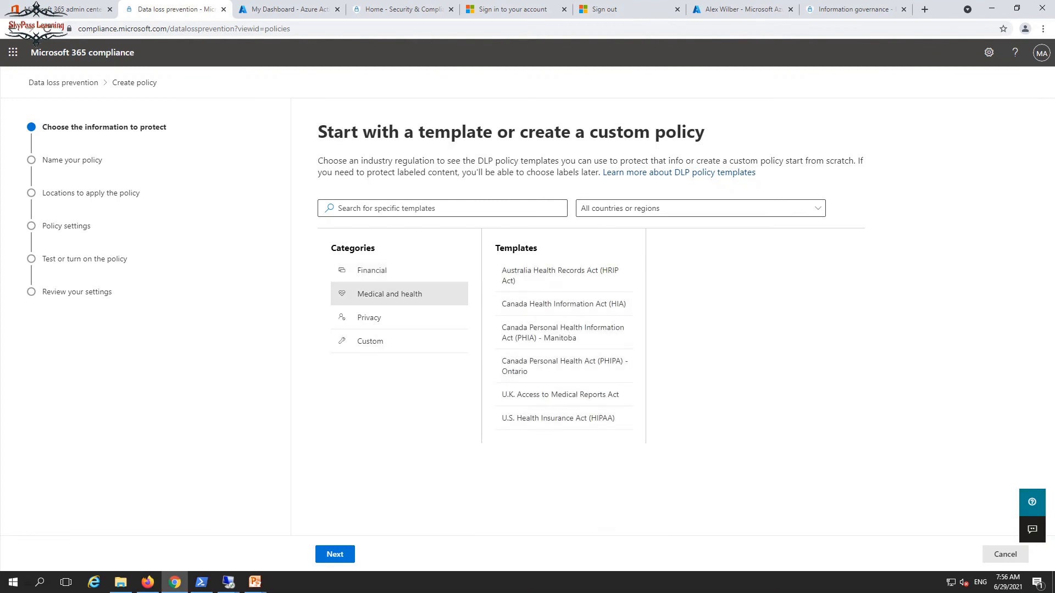
left_click(563, 419)
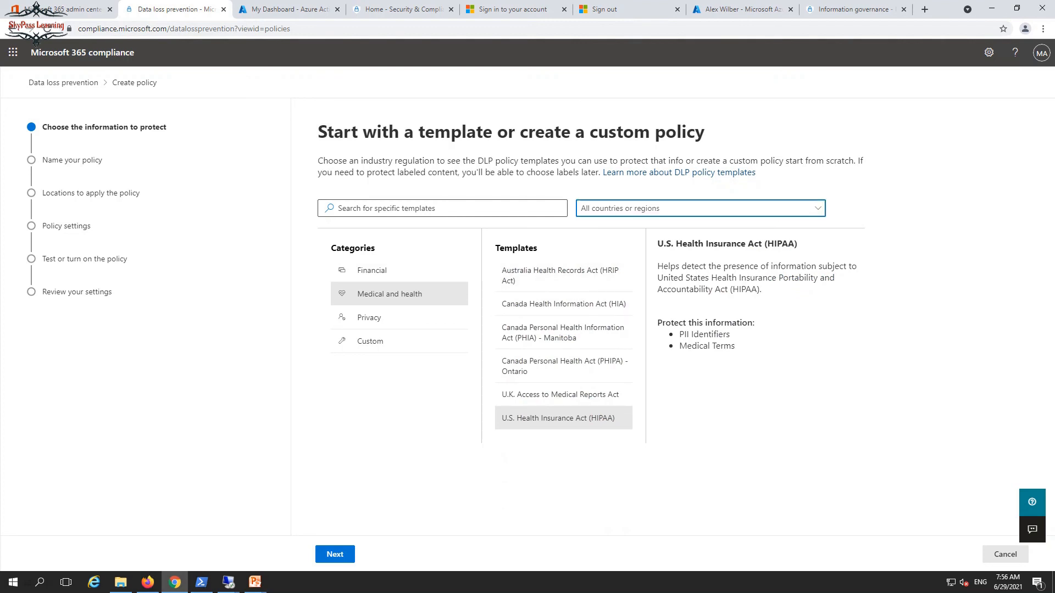
left_click(631, 209)
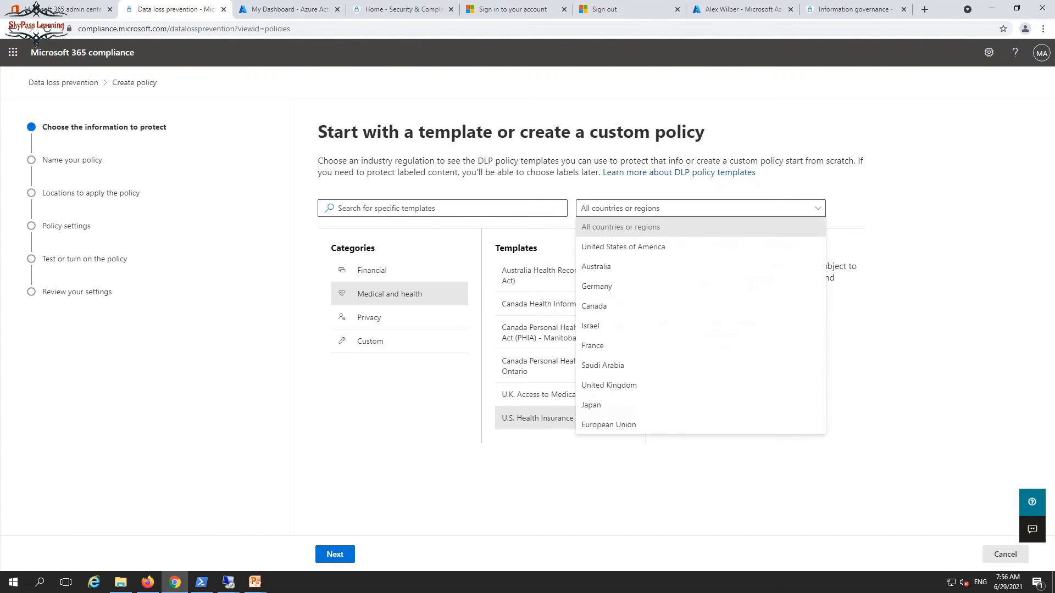
Step: Choose the Custom policy template, keep the default name and all locations, and continue to the advanced DLP rules page
left_click(371, 341)
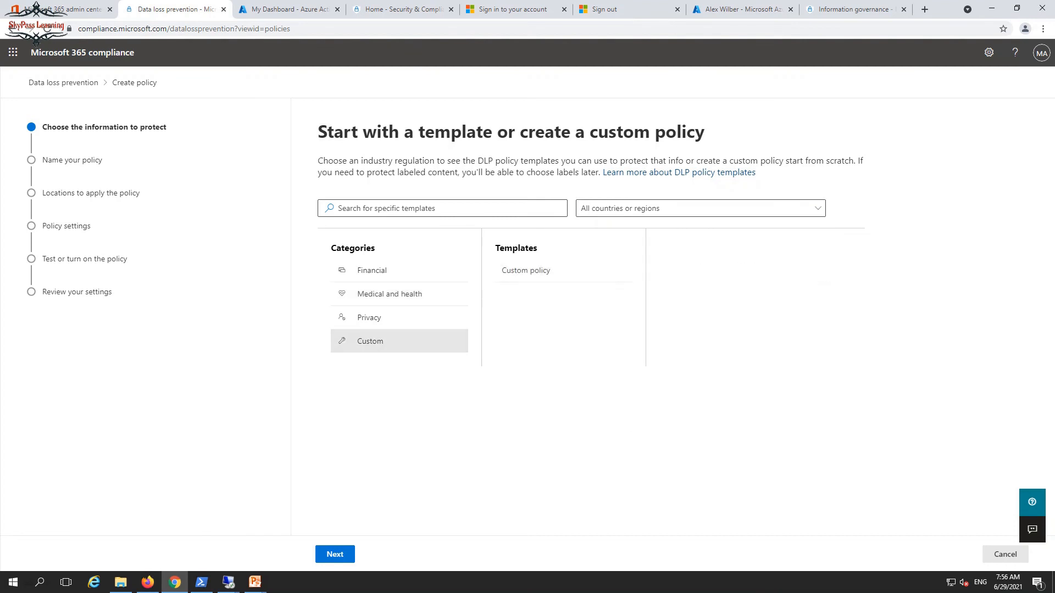
left_click(526, 270)
left_click(335, 553)
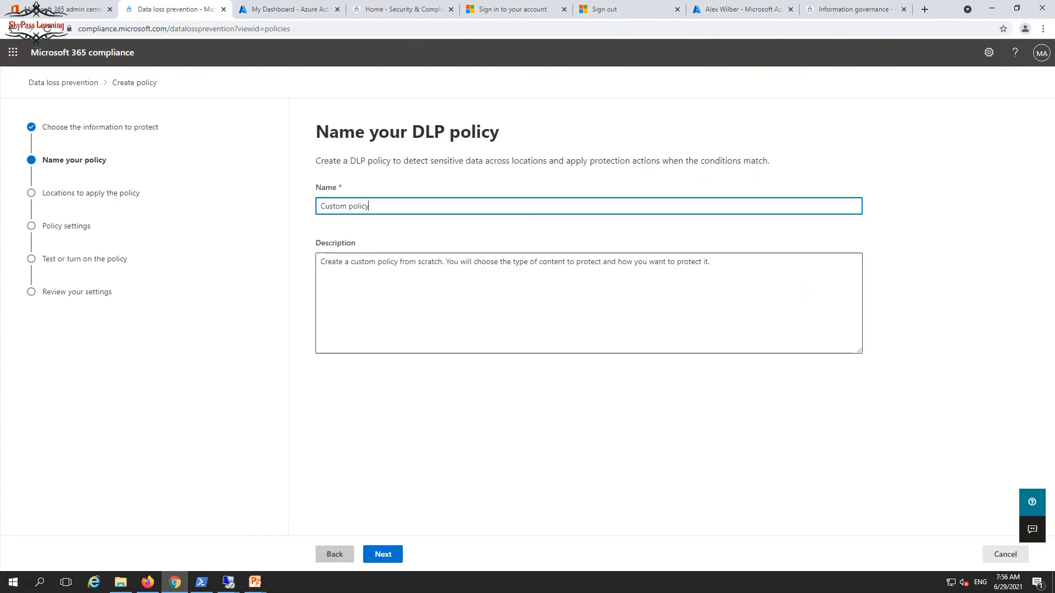
left_click(383, 554)
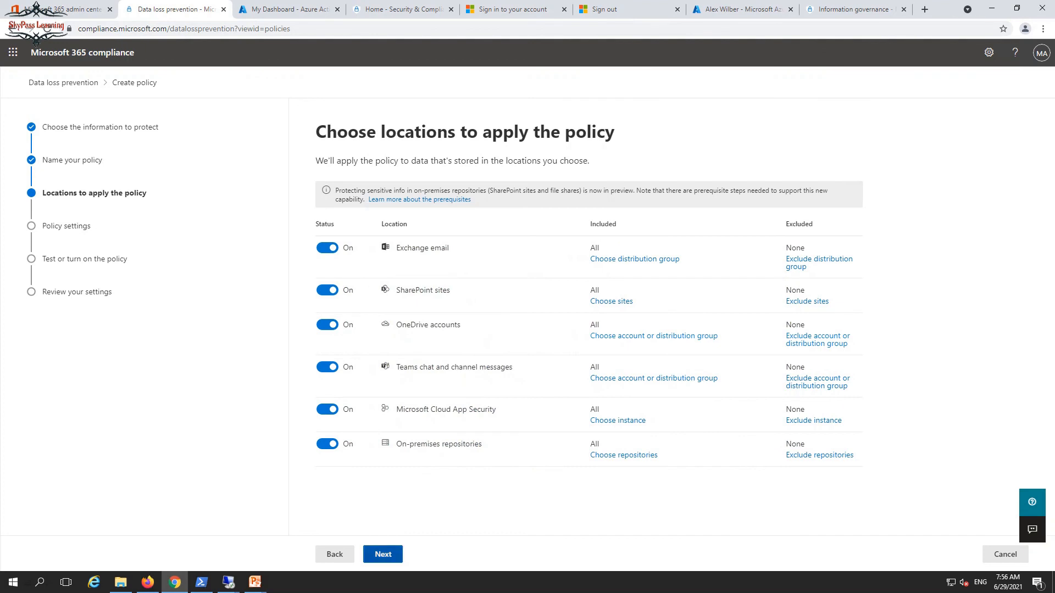
left_click(383, 554)
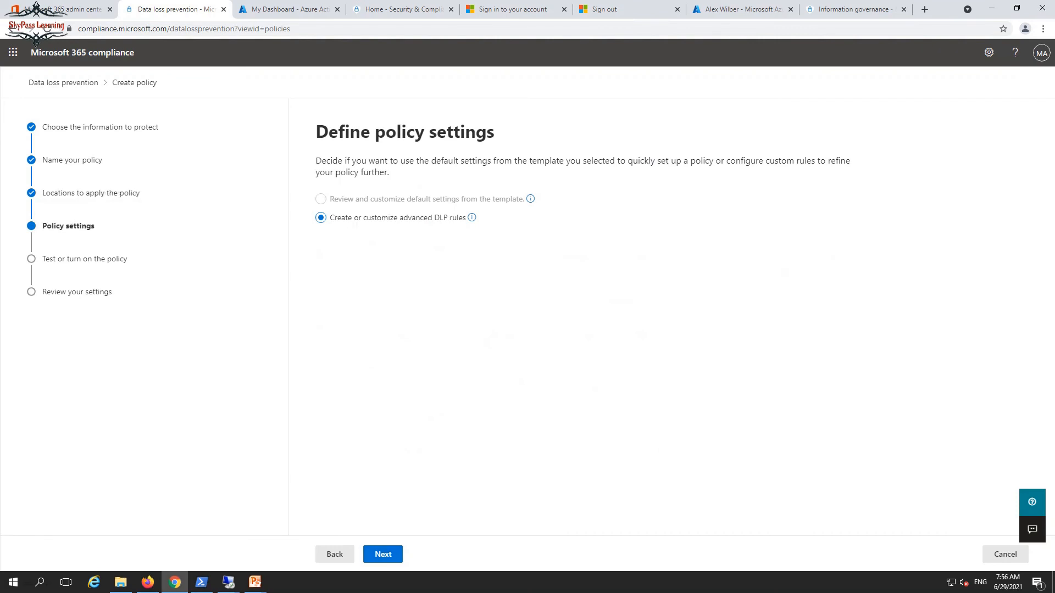
left_click(383, 554)
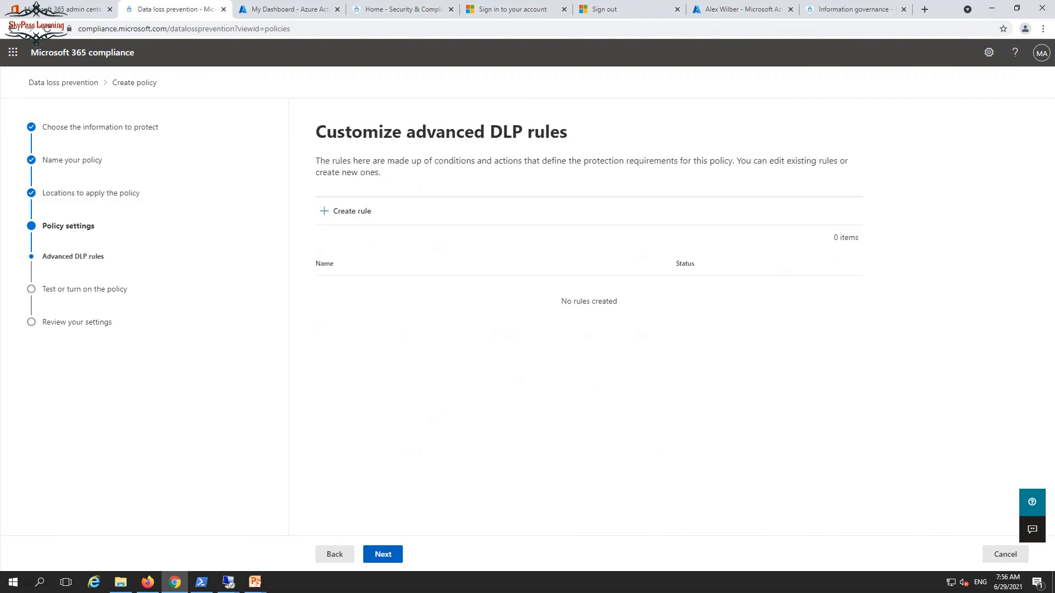
Step: Open the Create rule form, review its conditions, exceptions, actions, notifications and incident report options, and cancel it
left_click(352, 211)
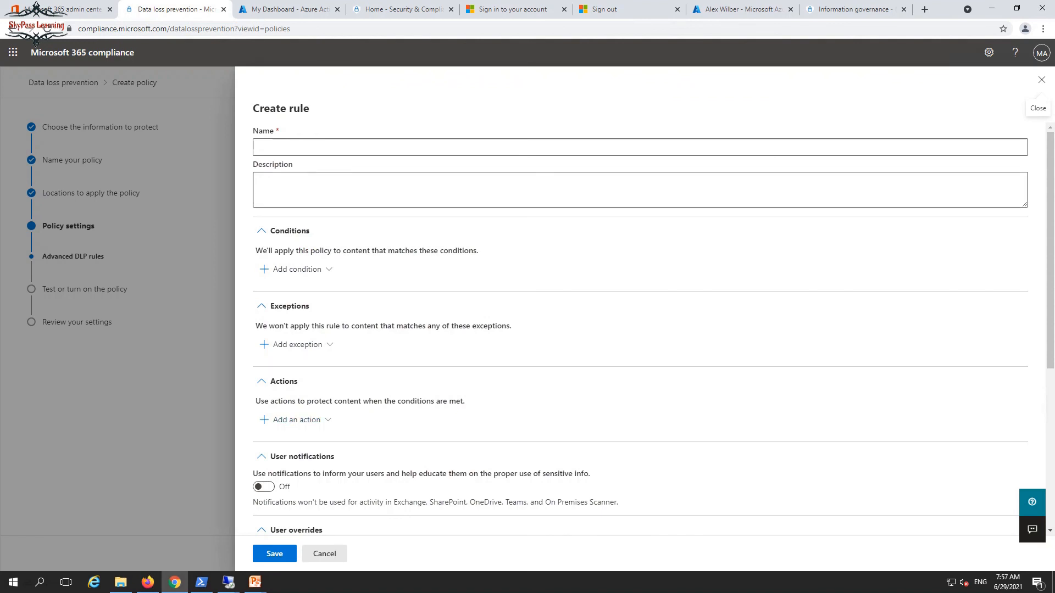
scroll(640, 330, "down", 4)
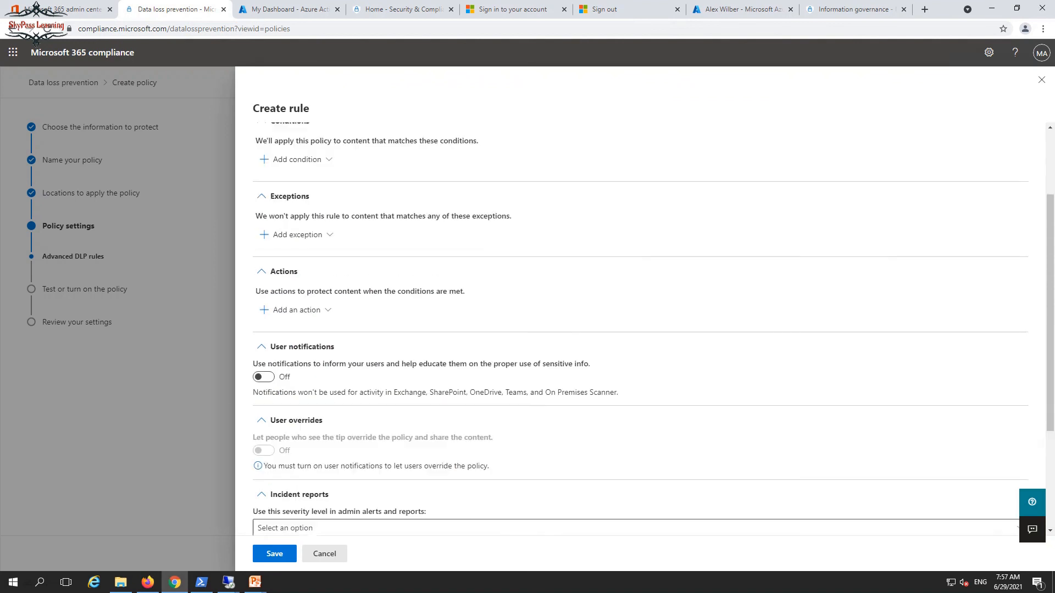
scroll(640, 330, "down", 1)
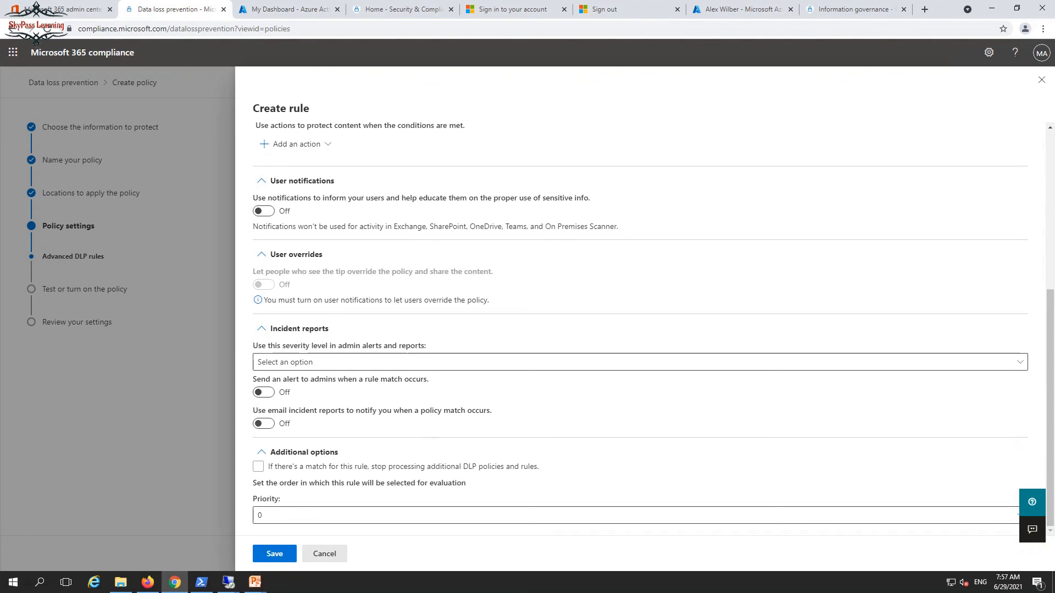
left_click(324, 554)
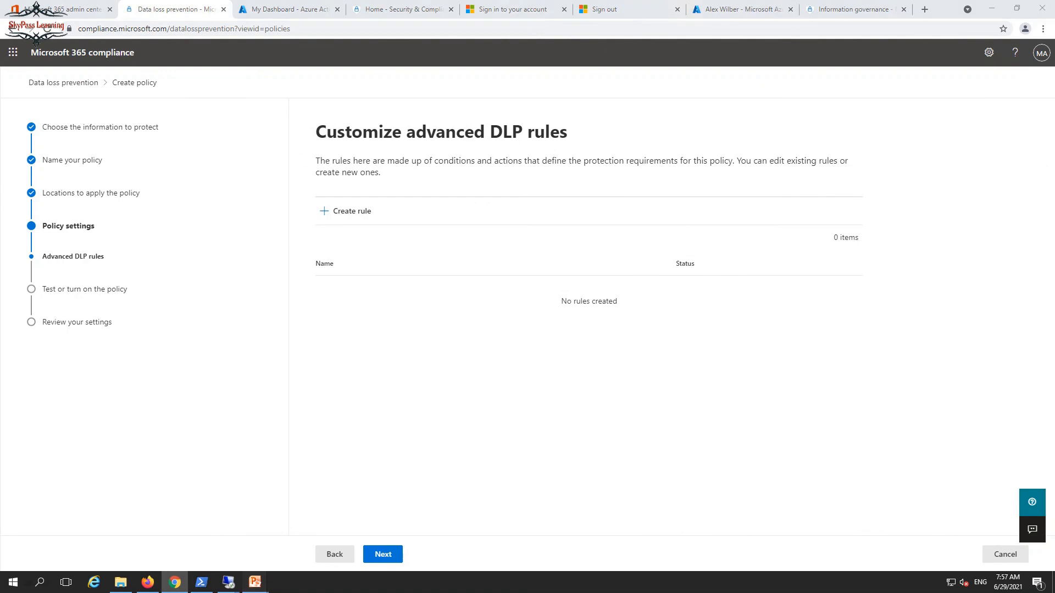
Step: Switch to the Mod-2 slide show, present the "Create security and compliance alerts for Microsoft Teams" slide, and leave the show
mouse_move(255, 582)
mouse_move(314, 537)
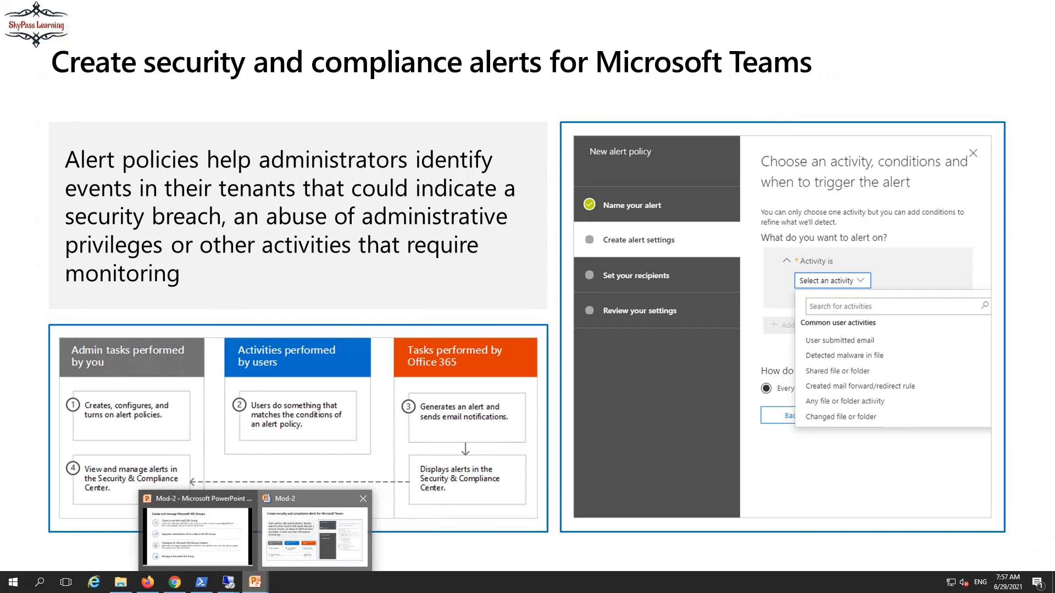
left_click(314, 537)
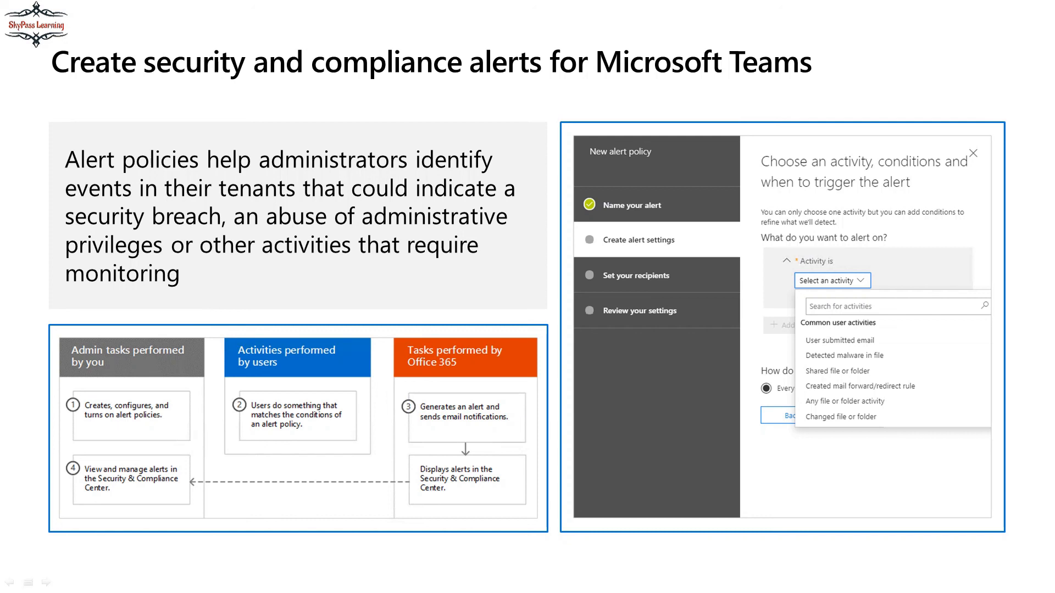
key("Right")
key("Escape")
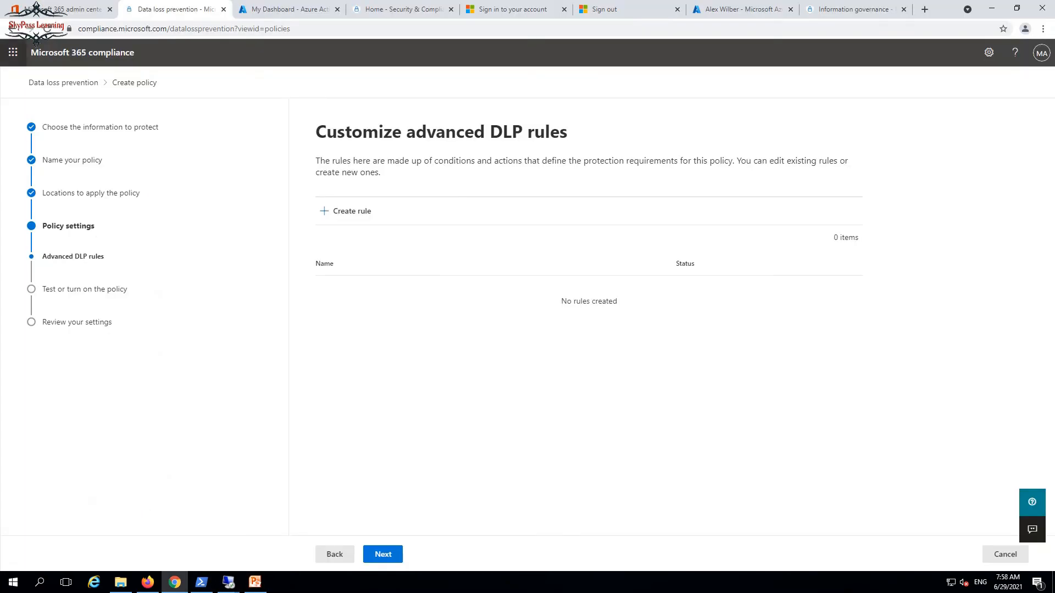
Step: Leave the DLP wizard for the compliance portal's home page, view the Alerts page, and return to the Policies list
left_click(83, 52)
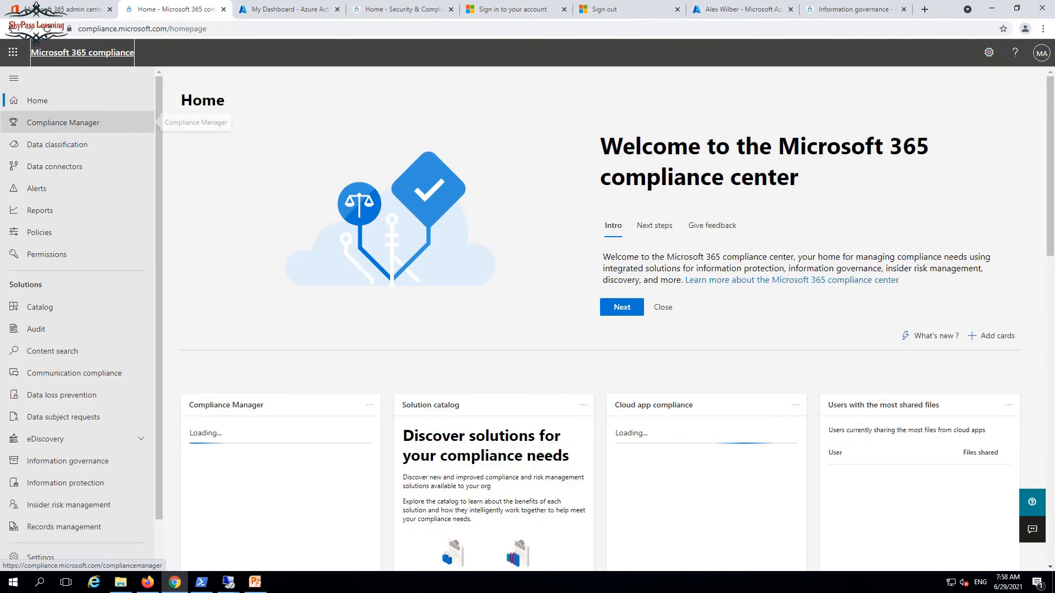
left_click(169, 122)
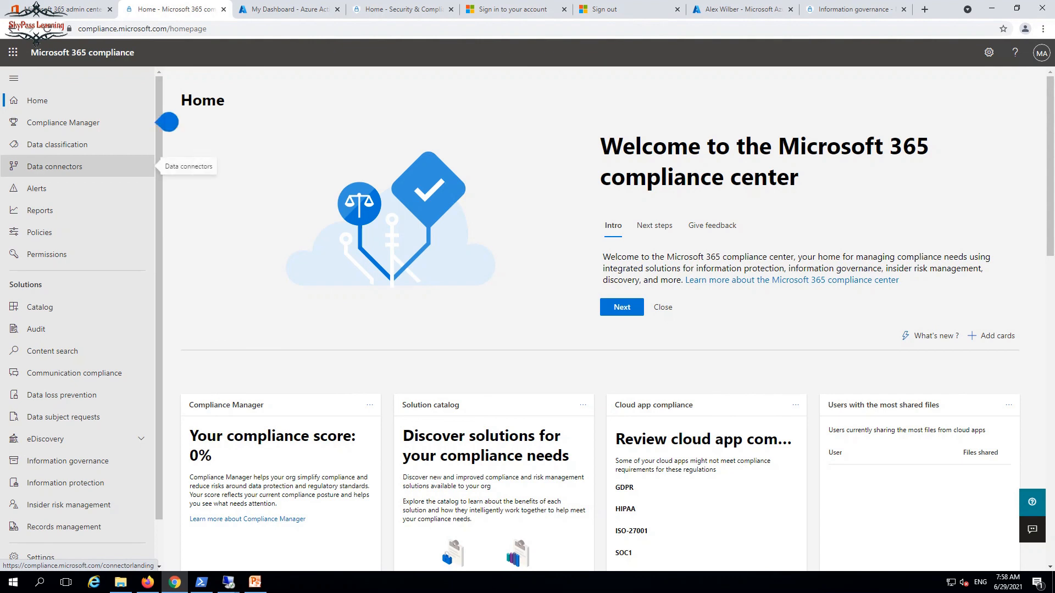
left_click(37, 188)
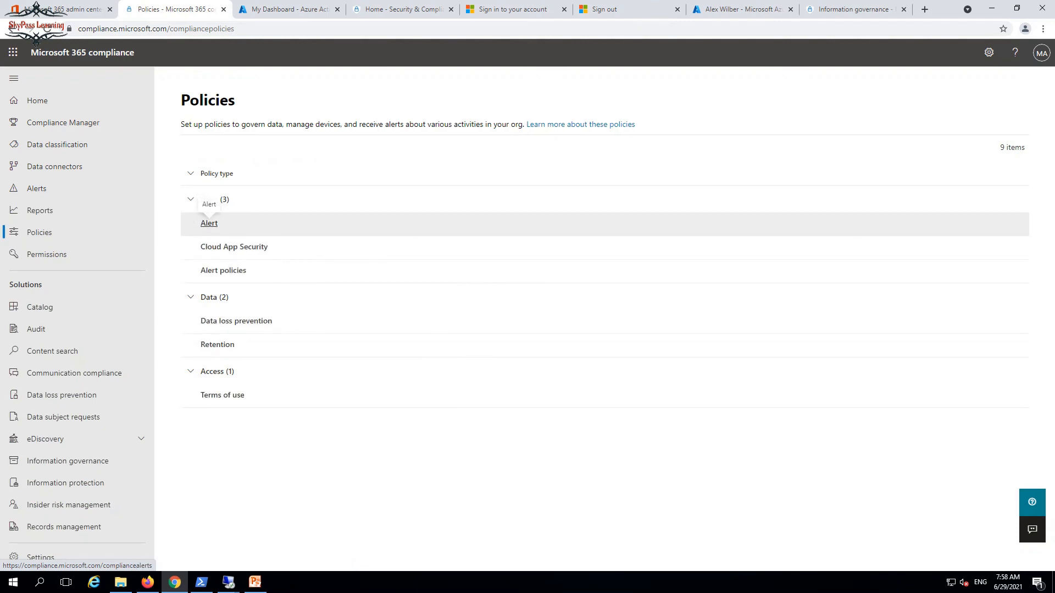
left_click(209, 224)
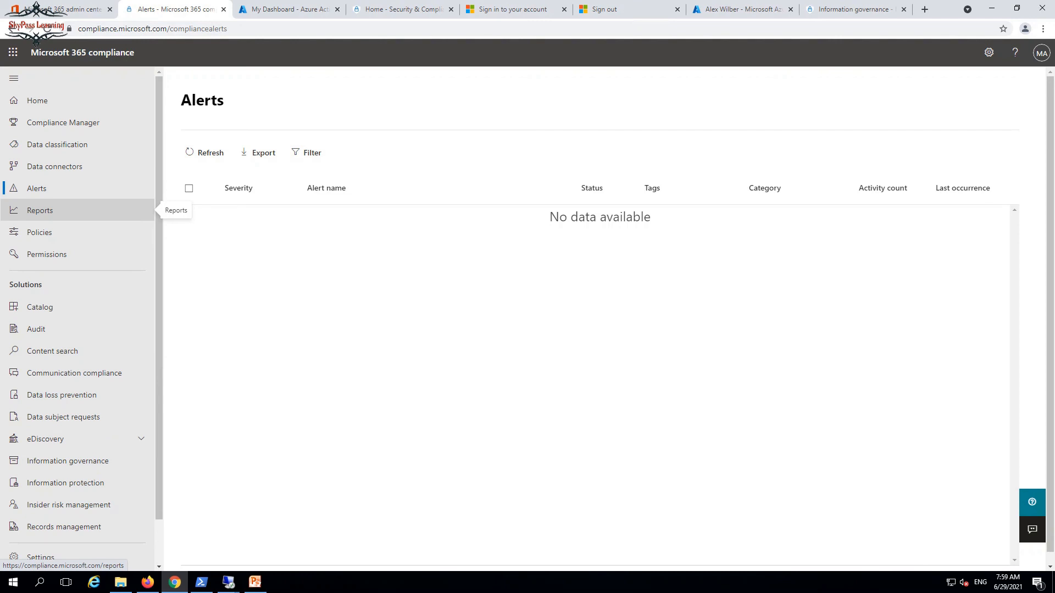
left_click(40, 233)
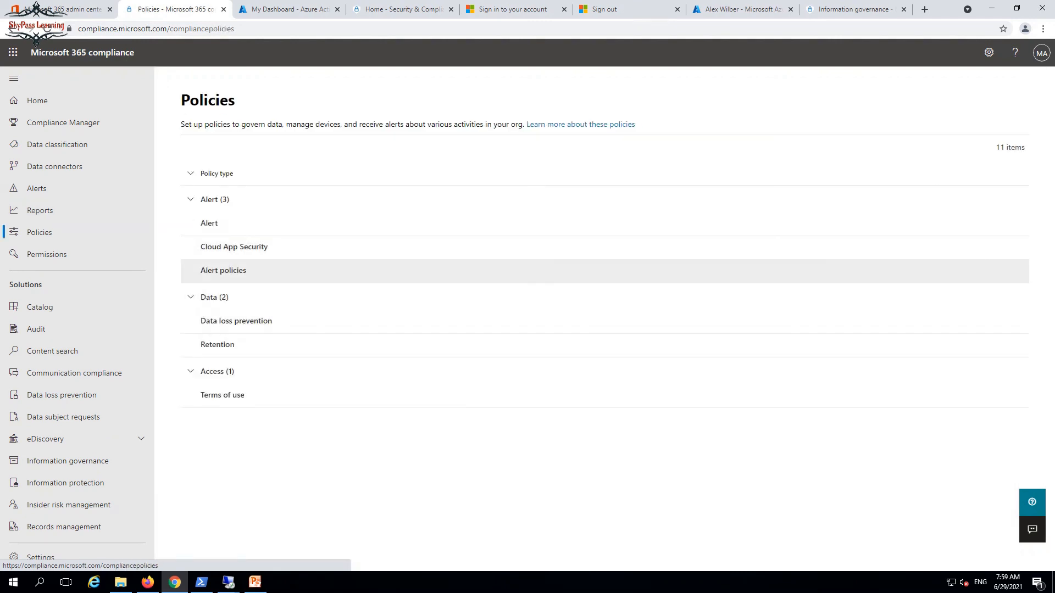
Step: Open the alert policies and start a new one named asd with High severity and the Threat management category, continuing to the alert settings
left_click(223, 270)
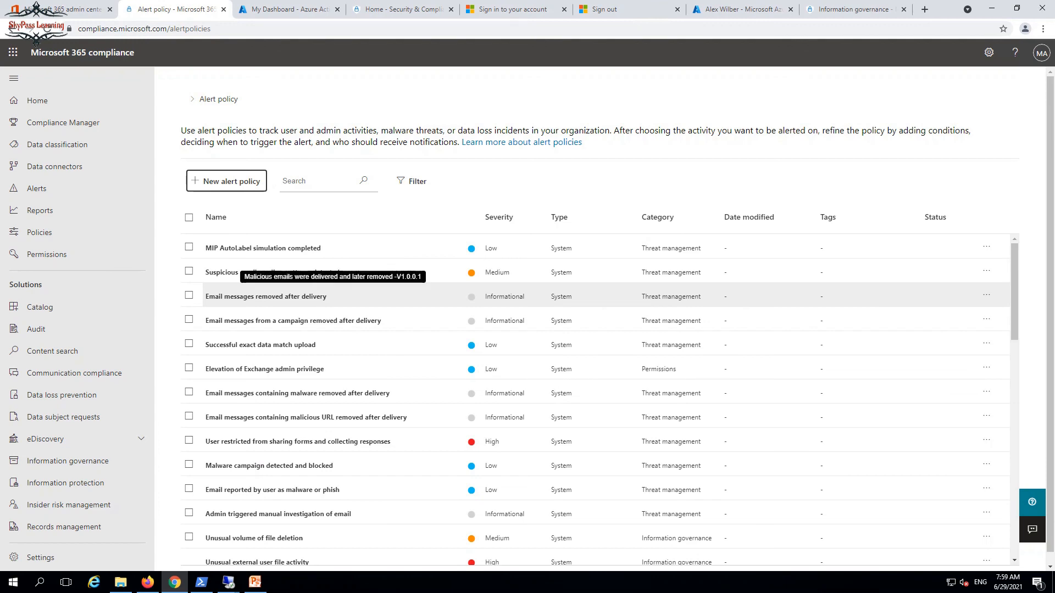
scroll(330, 320, "down", 12)
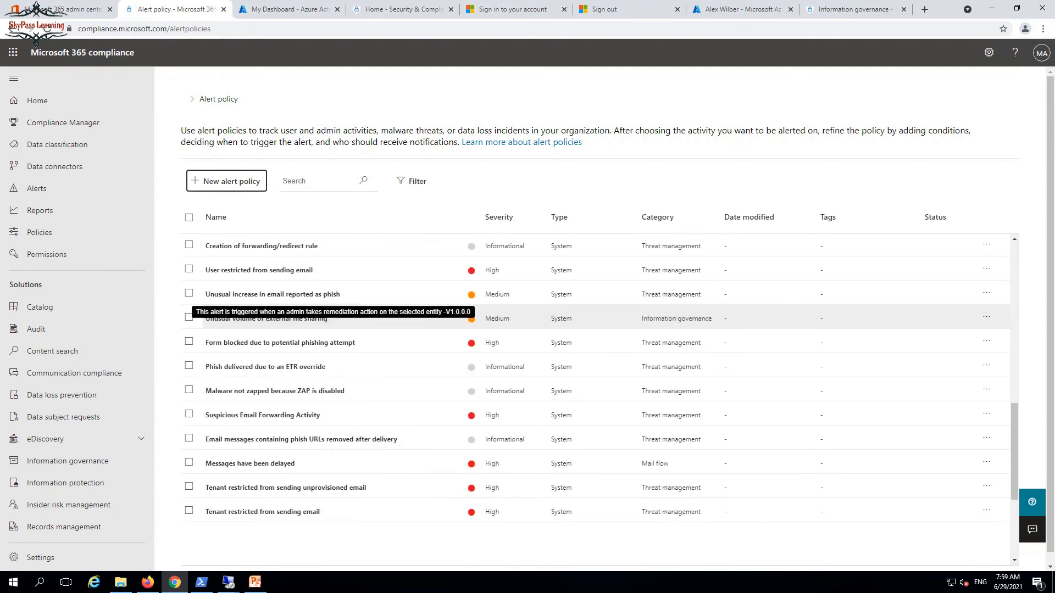
left_click(226, 169)
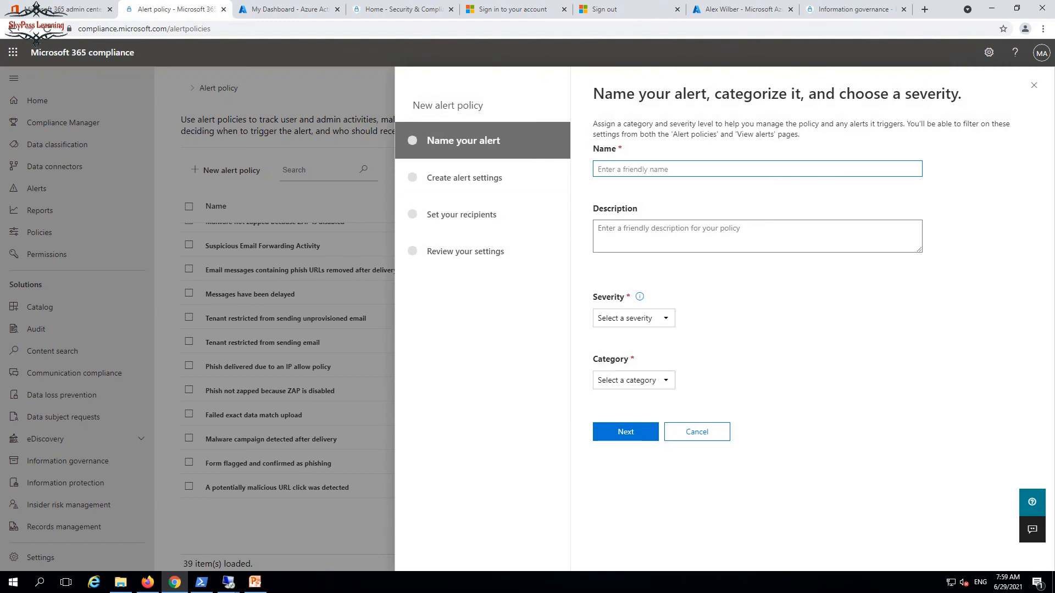
type("asd")
left_click(633, 318)
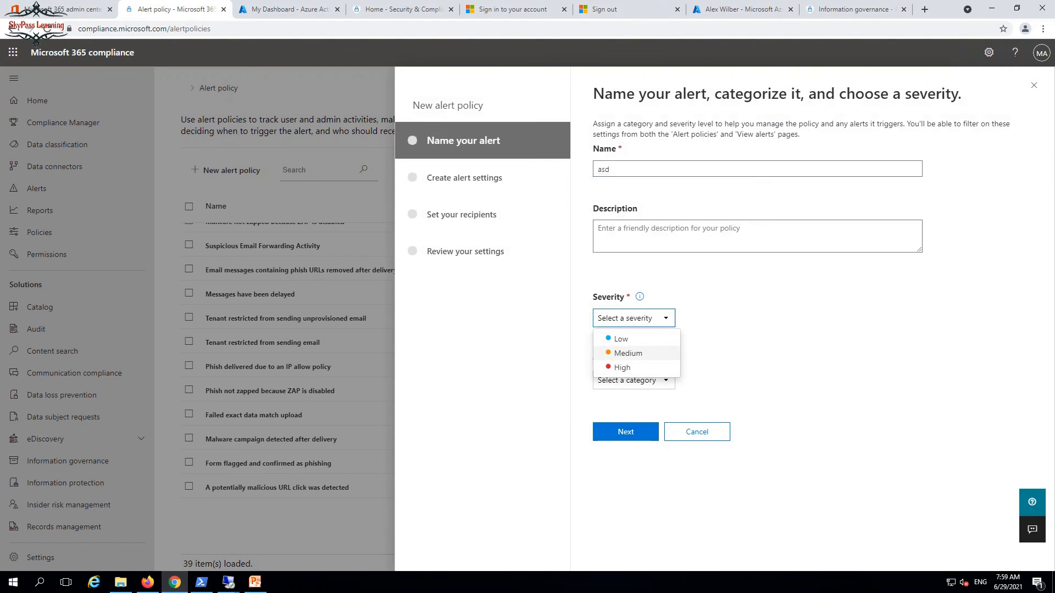
left_click(621, 367)
left_click(634, 380)
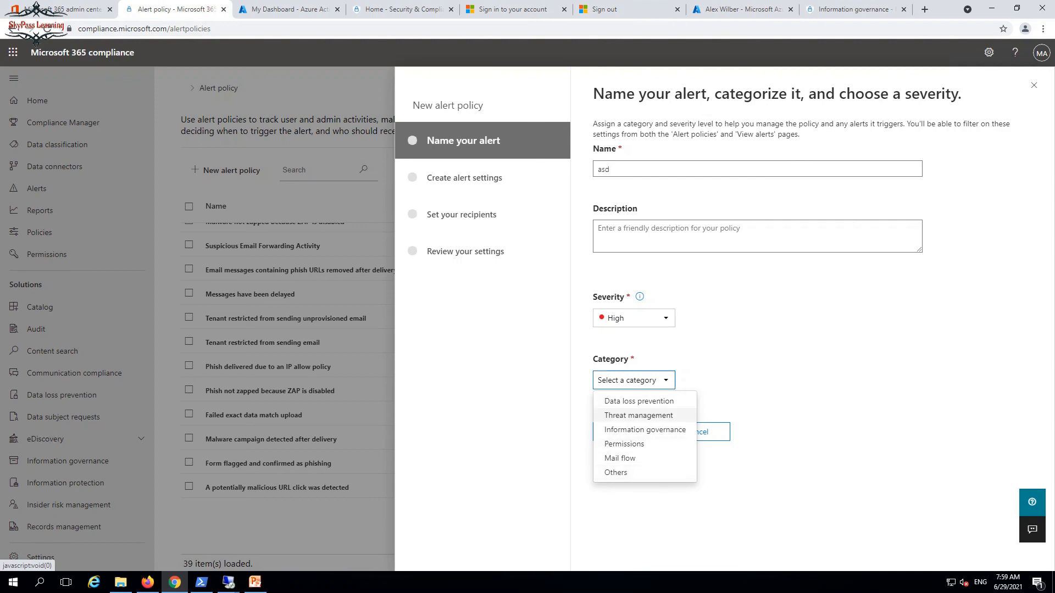
left_click(638, 415)
left_click(625, 432)
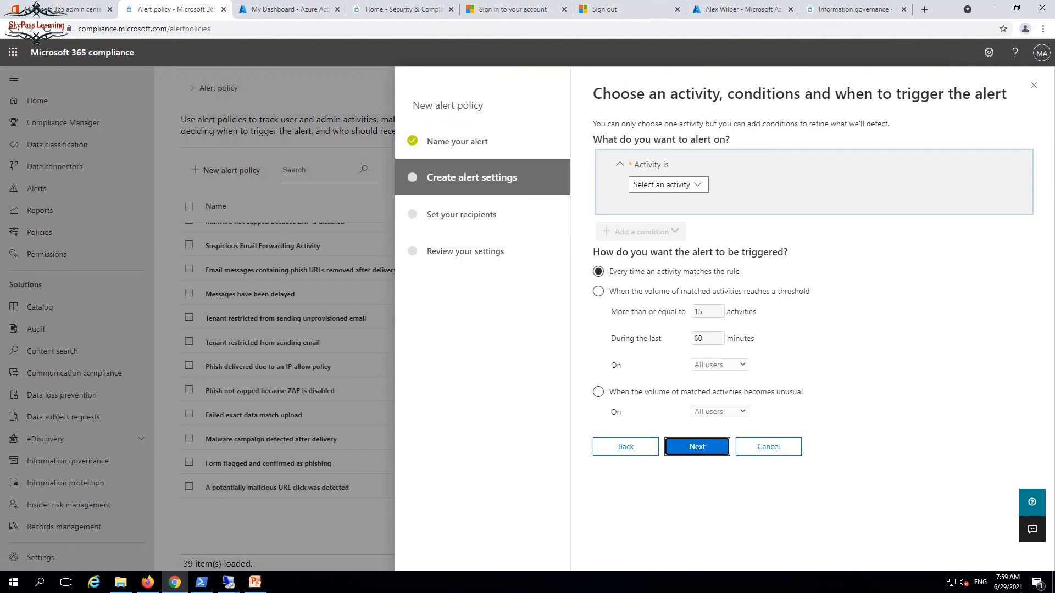
Step: Review the activities that can trigger the alert, from common user activities to filtering events, and cancel the new alert policy wizard
left_click(668, 185)
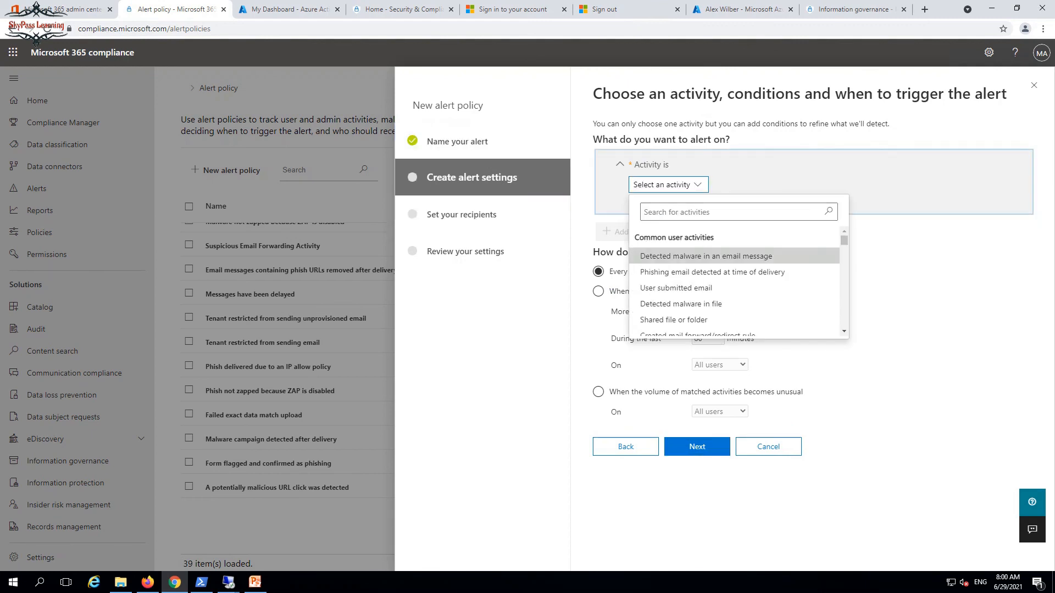
scroll(736, 281, "down", 1)
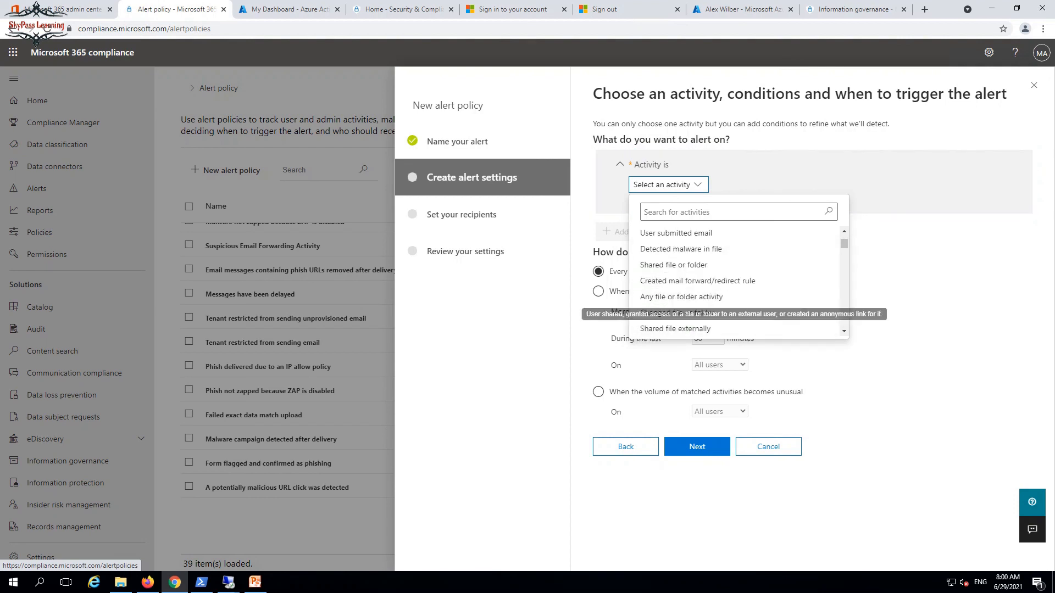
scroll(736, 280, "down", 5)
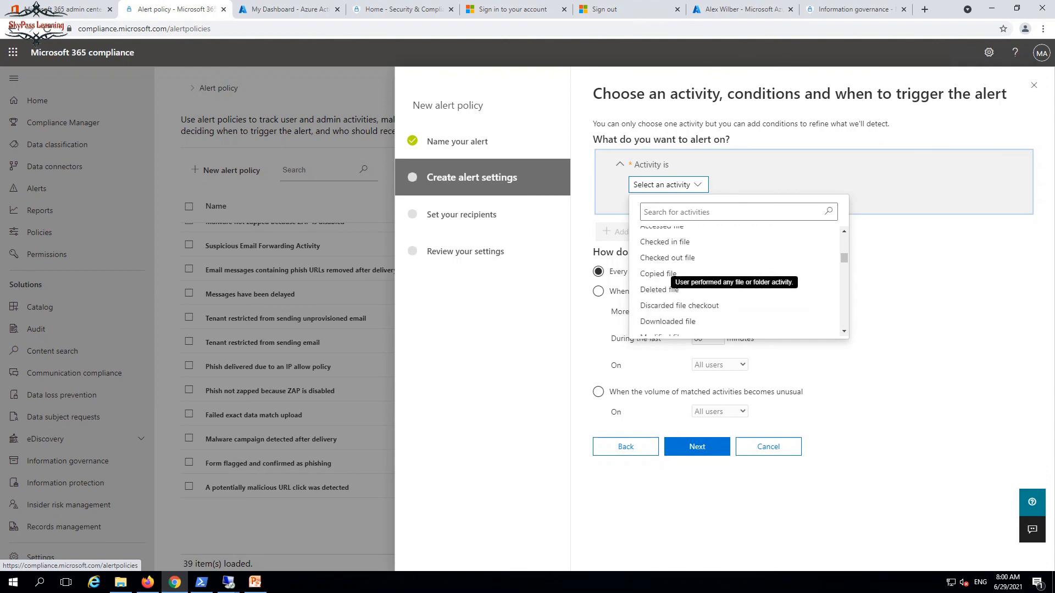
scroll(736, 296, "down", 3)
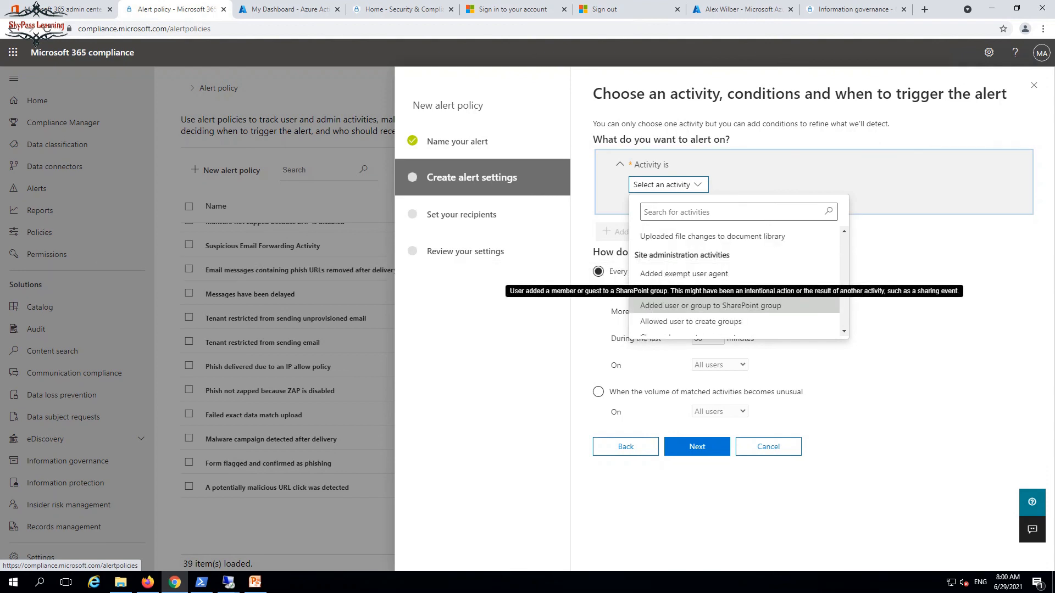
scroll(736, 297, "down", 8)
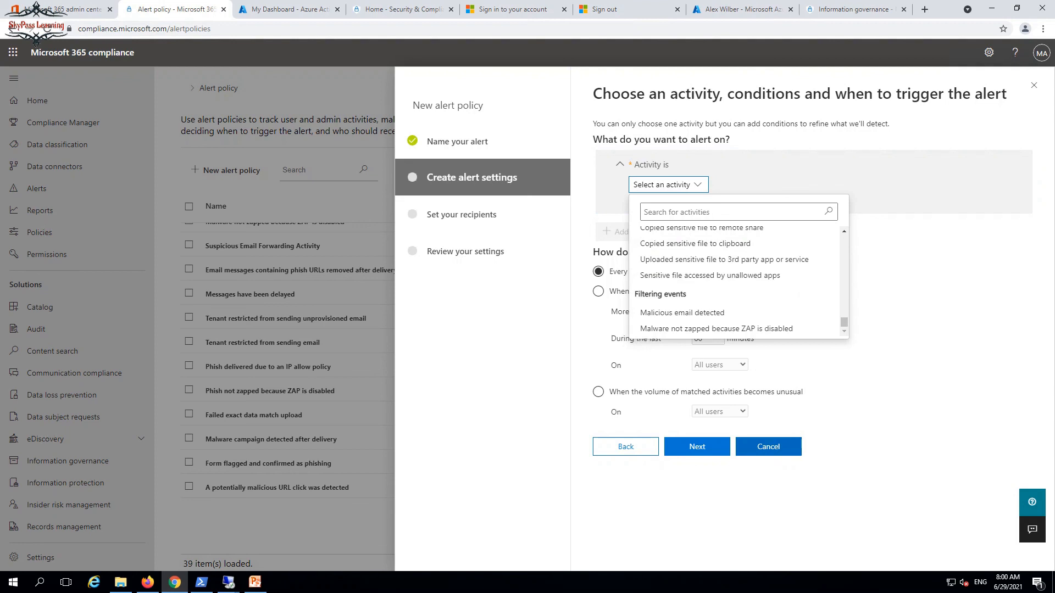
left_click(768, 446)
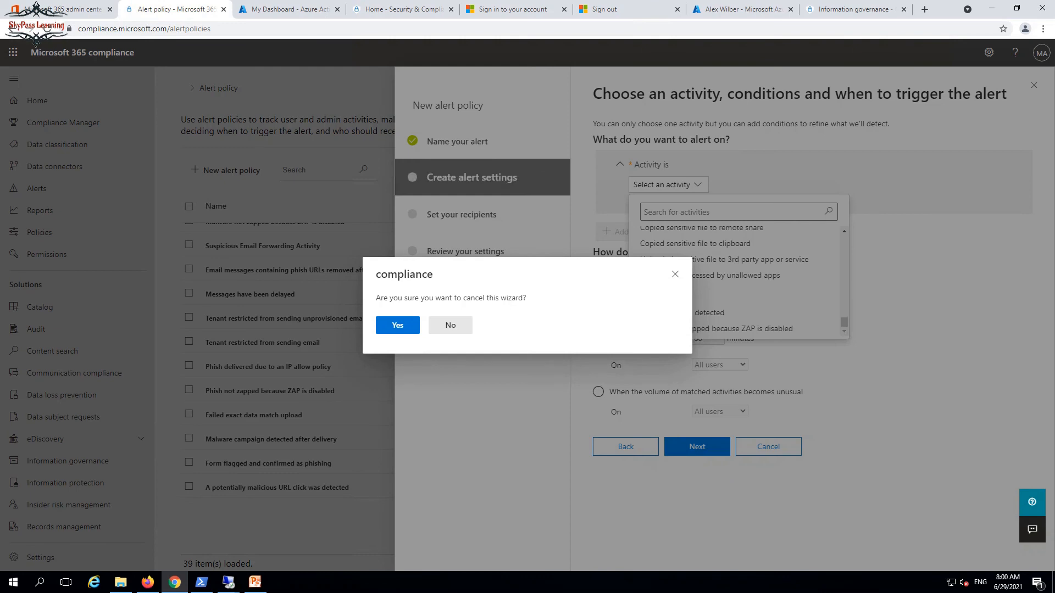
left_click(398, 324)
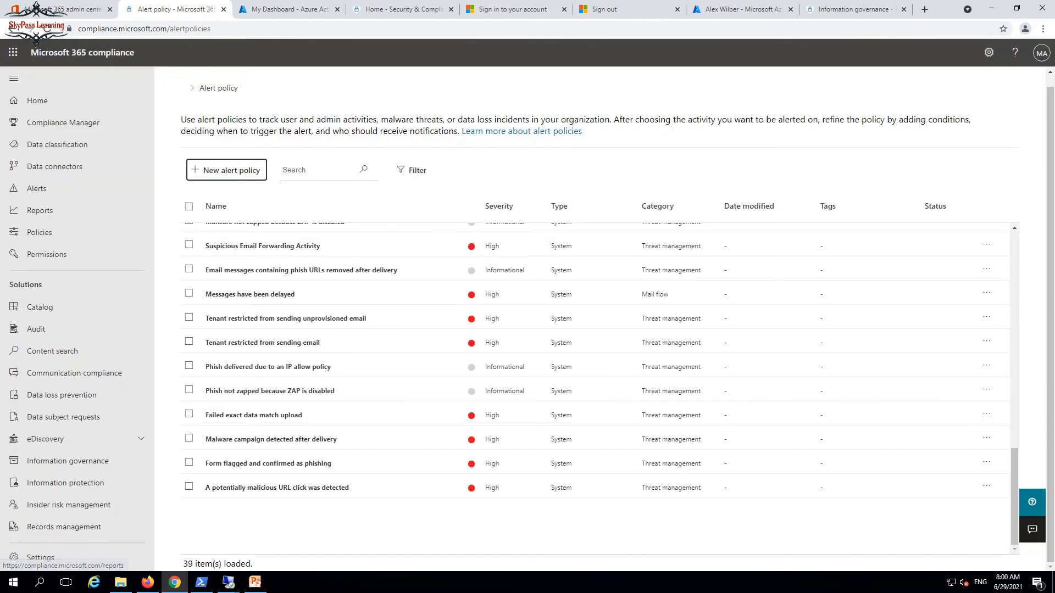
Step: View the compliance portal's Alerts page and switch to the PowerPoint presentation
left_click(36, 189)
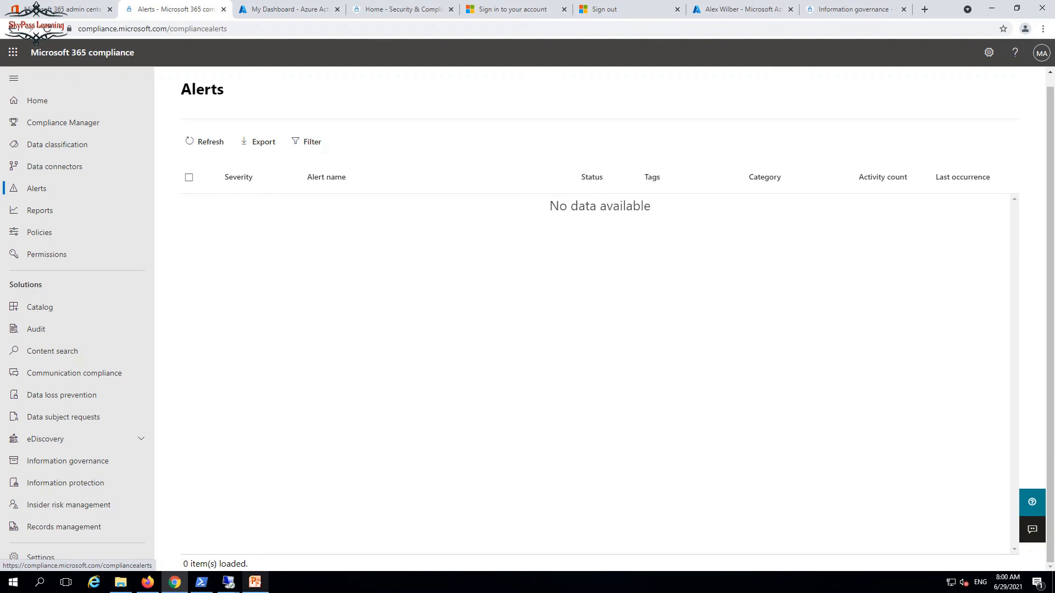
left_click(255, 583)
left_click(255, 582)
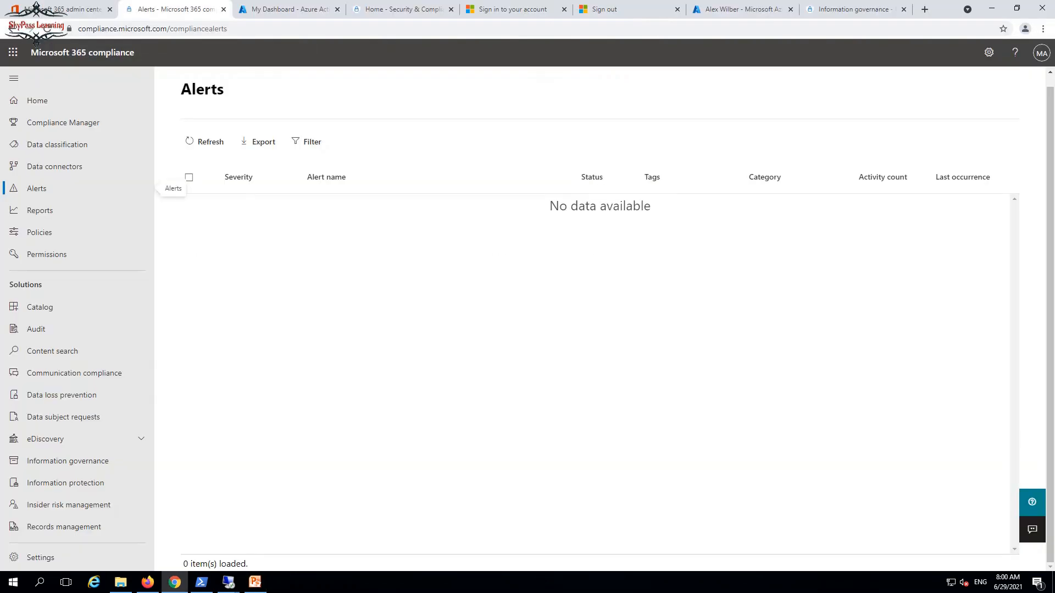